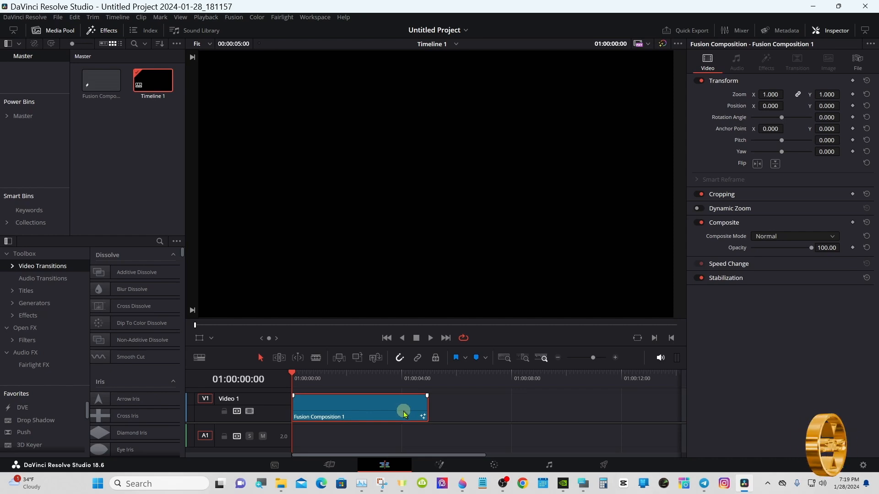
Open the Fusion Composition 1 clip on the Fusion page, add a Background node and connect it to MediaOut1
{"action": "left_click", "coordinate": [442, 466]}
{"action": "left_click_drag", "start_coordinate": [232, 324], "coordinate": [529, 361]}
{"action": "left_click", "coordinate": [528, 323]}
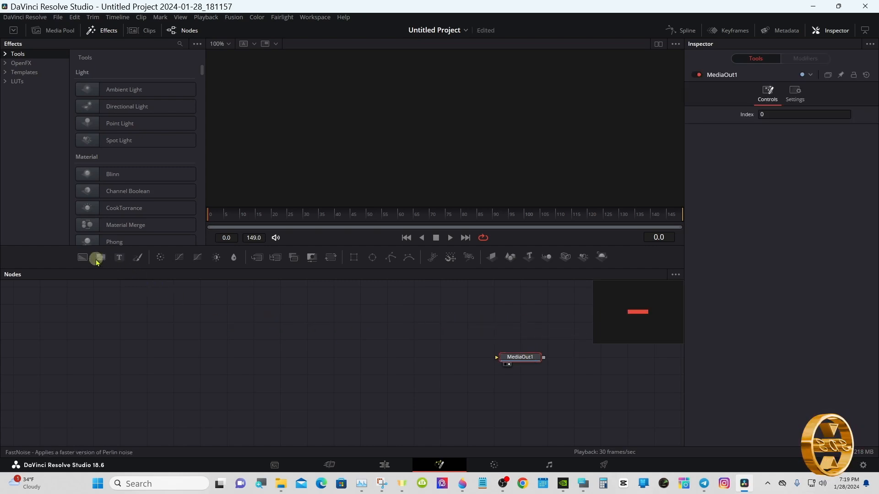
{"action": "left_click_drag", "start_coordinate": [82, 258], "coordinate": [132, 357]}
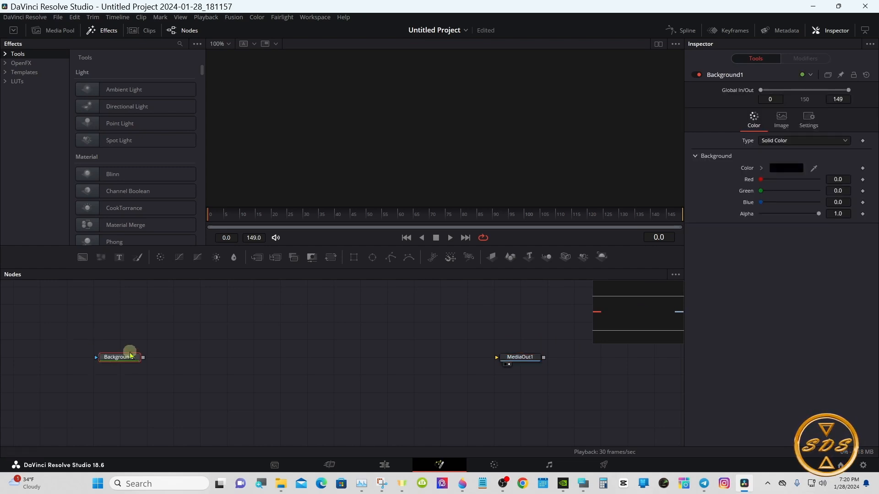
{"action": "left_click_drag", "start_coordinate": [144, 358], "coordinate": [536, 357]}
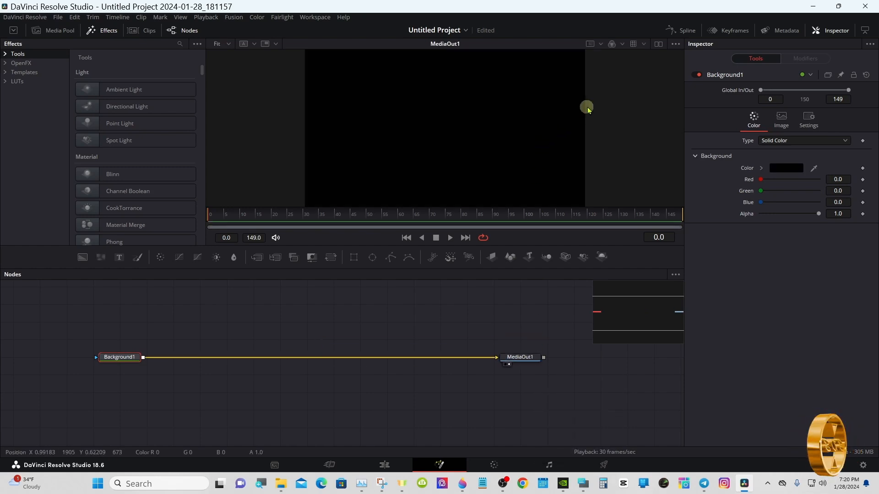
Switch to dual viewers, load MediaOut1 in the empty viewer and make both viewers about equally wide
{"action": "left_click", "coordinate": [658, 44]}
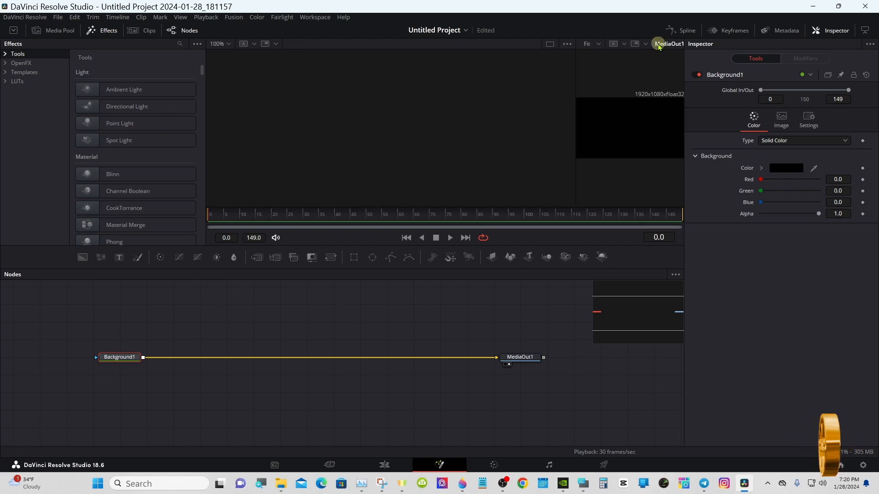
{"action": "left_click_drag", "start_coordinate": [532, 362], "coordinate": [572, 173]}
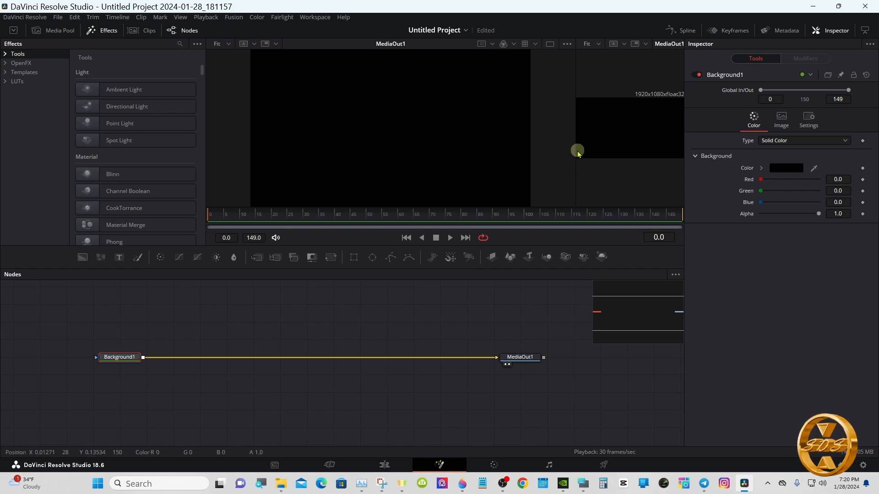
{"action": "left_click_drag", "start_coordinate": [575, 150], "coordinate": [438, 151]}
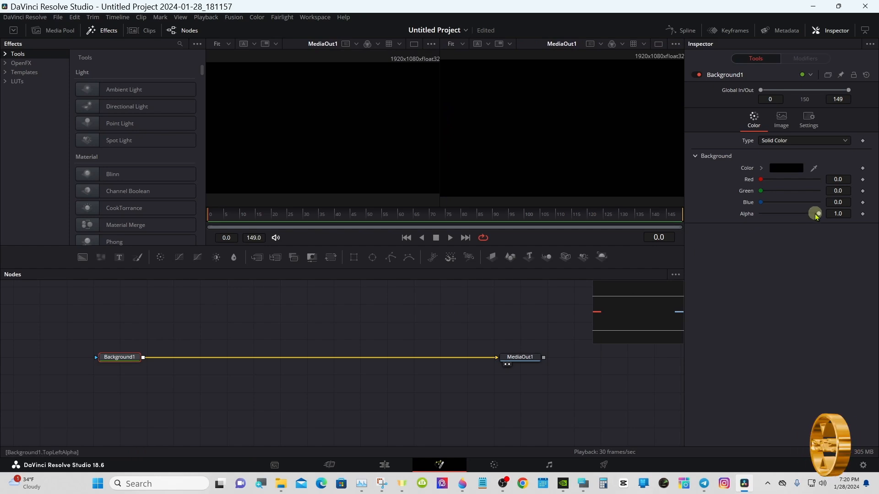
Set Background1's alpha to 0.0 and unload MediaOut1 from the first viewer
{"action": "left_click_drag", "start_coordinate": [818, 214], "coordinate": [757, 214]}
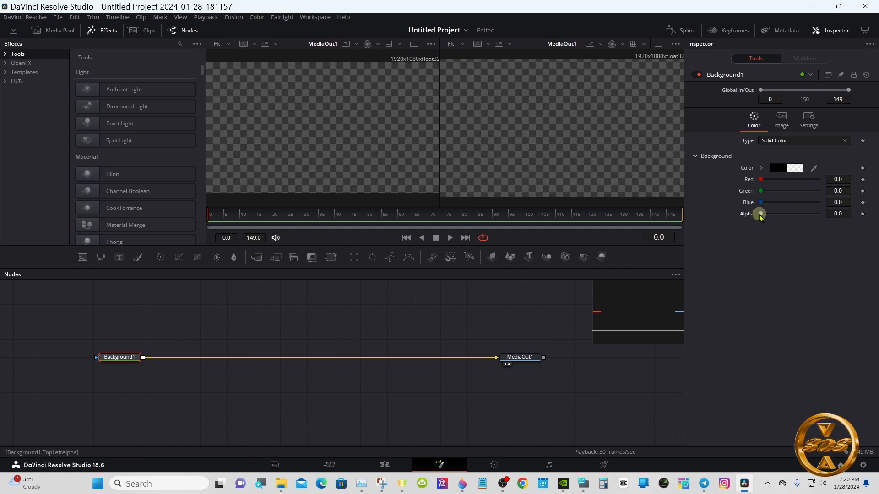
{"action": "left_click", "coordinate": [505, 365]}
Add a connected chain of Shape 3D, Merge 3D and Renderer 3D nodes above the background, with a Spot Light feeding the Merge 3D
{"action": "left_click", "coordinate": [242, 321]}
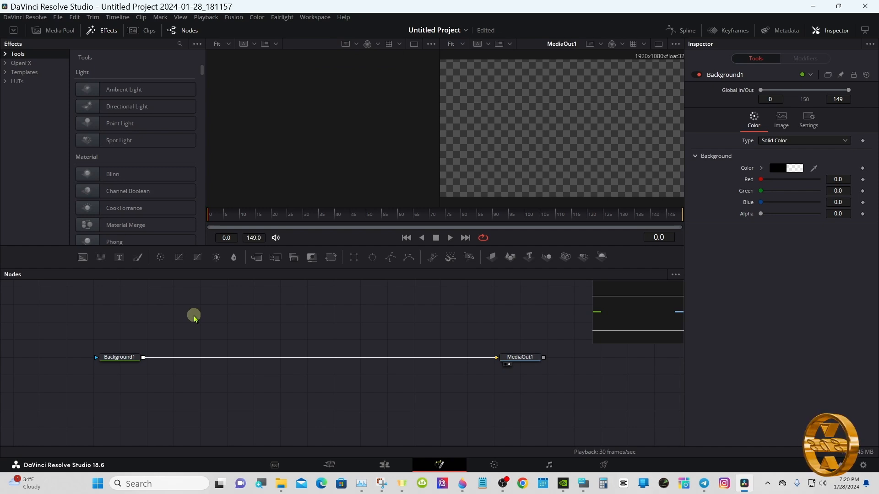
{"action": "left_click", "coordinate": [511, 257]}
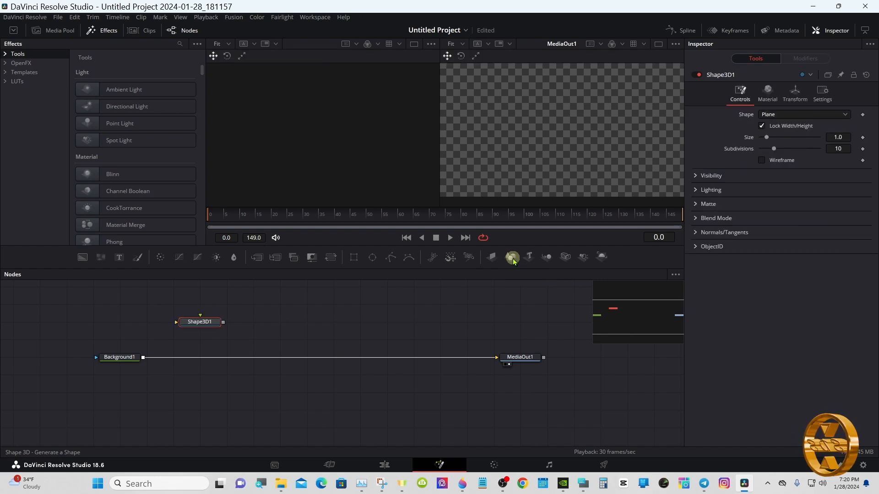
{"action": "left_click", "coordinate": [547, 259]}
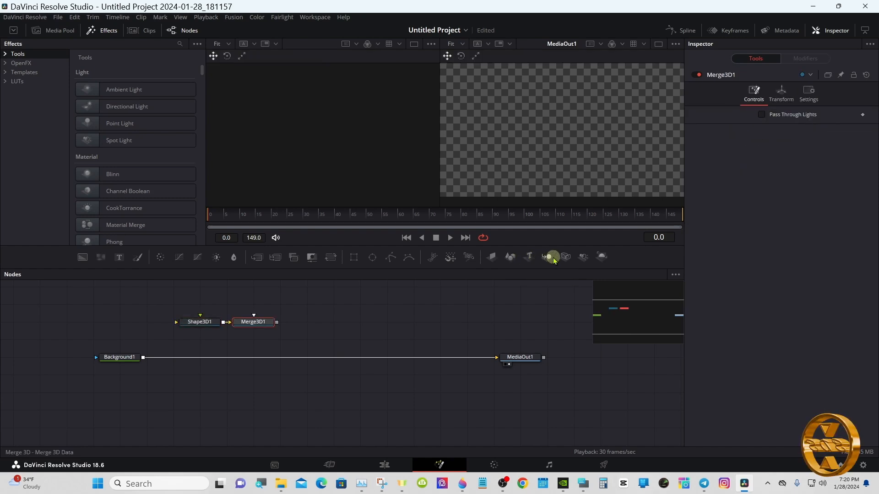
{"action": "left_click", "coordinate": [584, 258]}
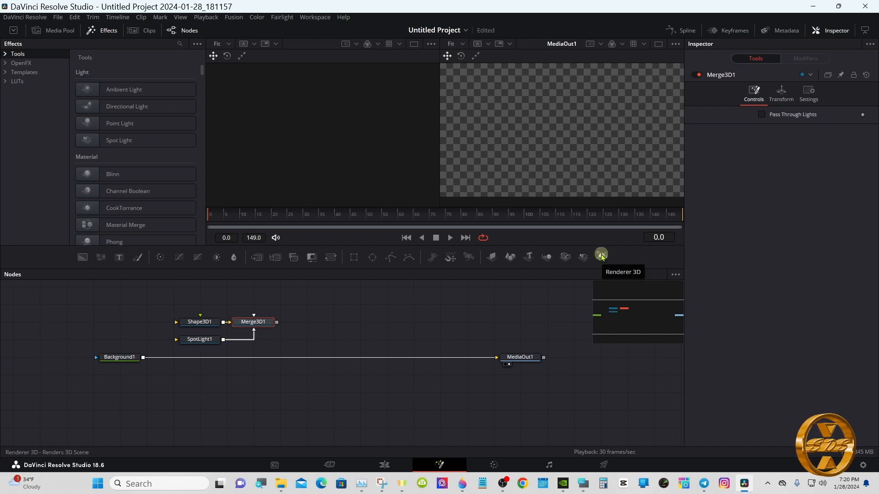
{"action": "left_click", "coordinate": [601, 257]}
Space the 3D nodes out in a row above the background and output nodes, and merge Renderer3D1's output over Background1
{"action": "left_click_drag", "start_coordinate": [309, 322], "coordinate": [439, 323]}
{"action": "left_click_drag", "start_coordinate": [261, 322], "coordinate": [364, 326]}
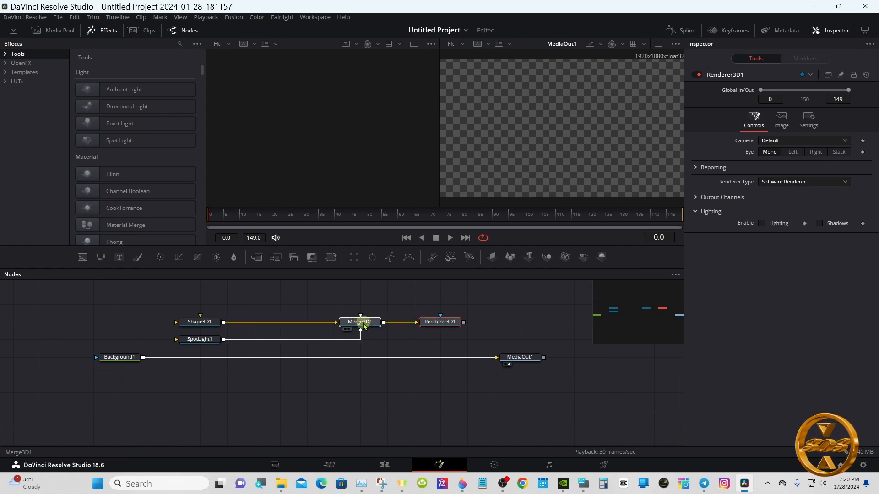
{"action": "left_click_drag", "start_coordinate": [200, 343], "coordinate": [349, 346]}
{"action": "left_click_drag", "start_coordinate": [133, 361], "coordinate": [197, 382]}
{"action": "left_click_drag", "start_coordinate": [515, 358], "coordinate": [519, 372]}
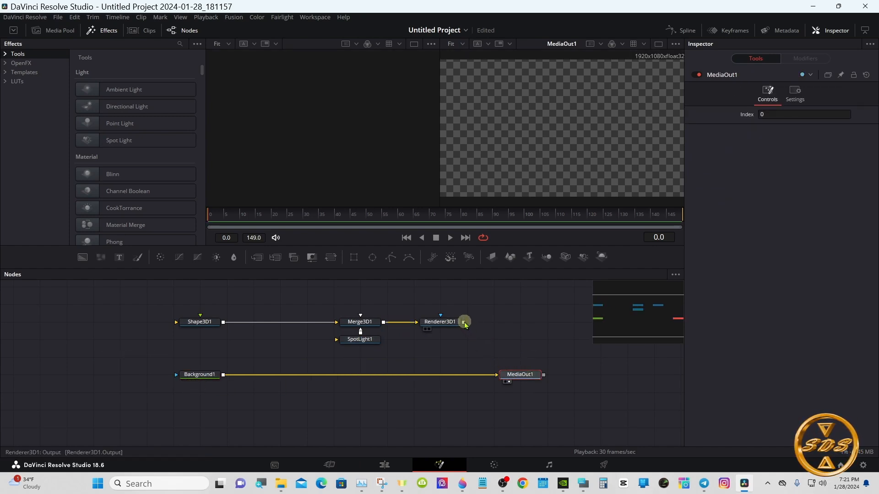
{"action": "left_click_drag", "start_coordinate": [465, 325], "coordinate": [222, 373]}
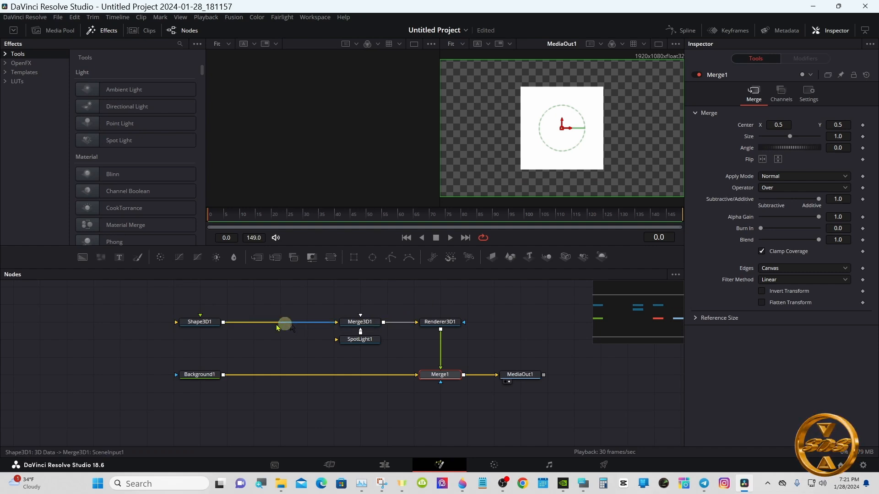
Select Shape3D1, bring up the On-Screen Keyboard beside the nodes and load Merge3D1 in the empty viewer
{"action": "left_click", "coordinate": [201, 322]}
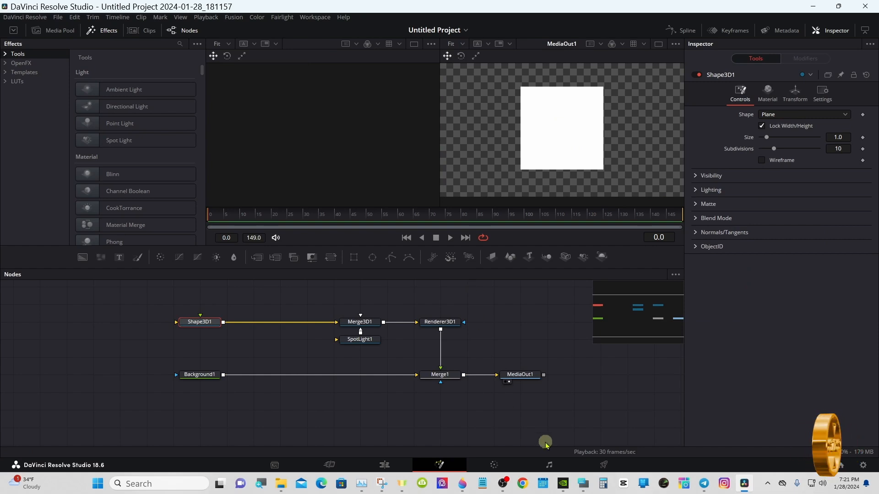
{"action": "left_click", "coordinate": [583, 484]}
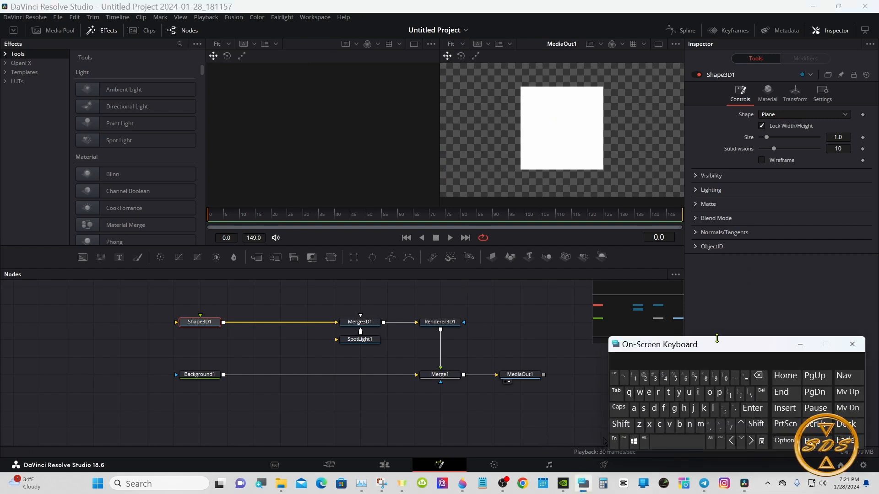
{"action": "left_click_drag", "start_coordinate": [718, 346], "coordinate": [618, 315]}
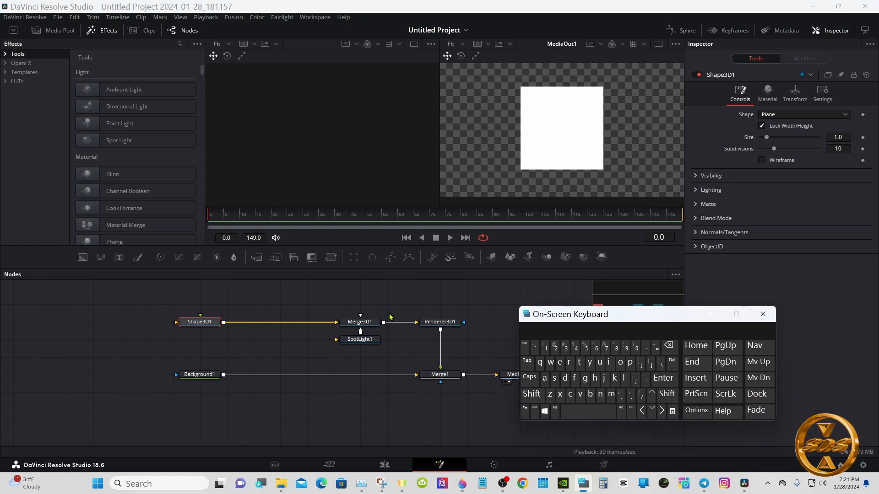
{"action": "left_click_drag", "start_coordinate": [368, 322], "coordinate": [360, 168]}
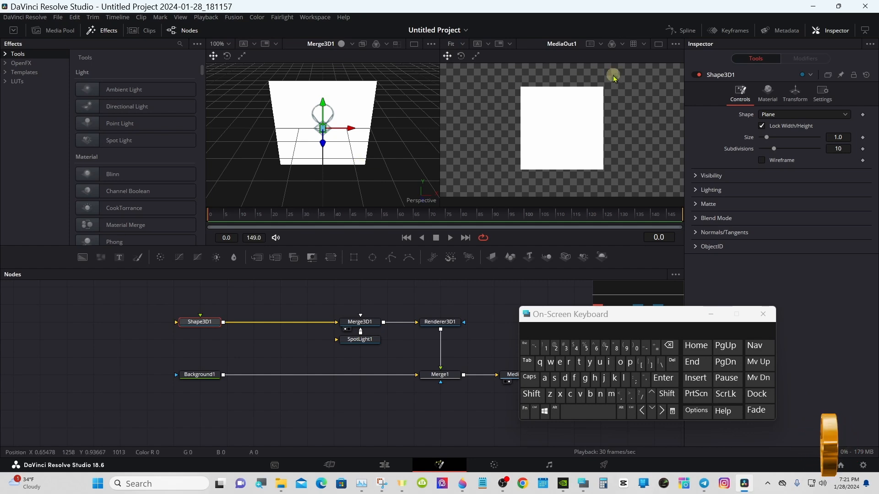
Unlock the Shape3D1 plane's width and height and set its width to 3.0
{"action": "left_click", "coordinate": [761, 128]}
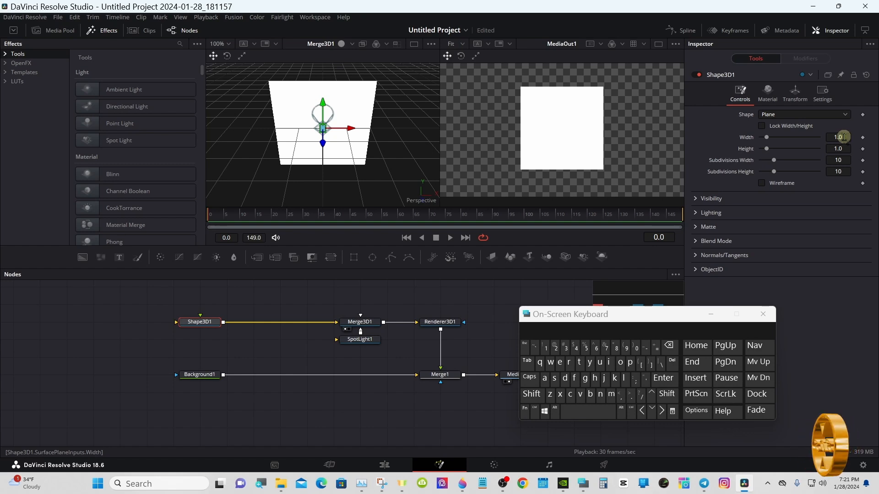
{"action": "left_click_drag", "start_coordinate": [844, 137], "coordinate": [842, 137]}
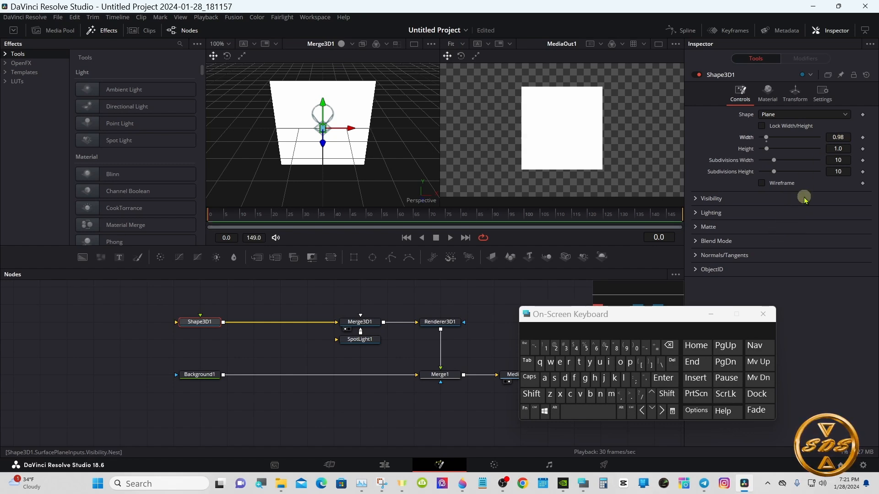
{"action": "left_click", "coordinate": [837, 137]}
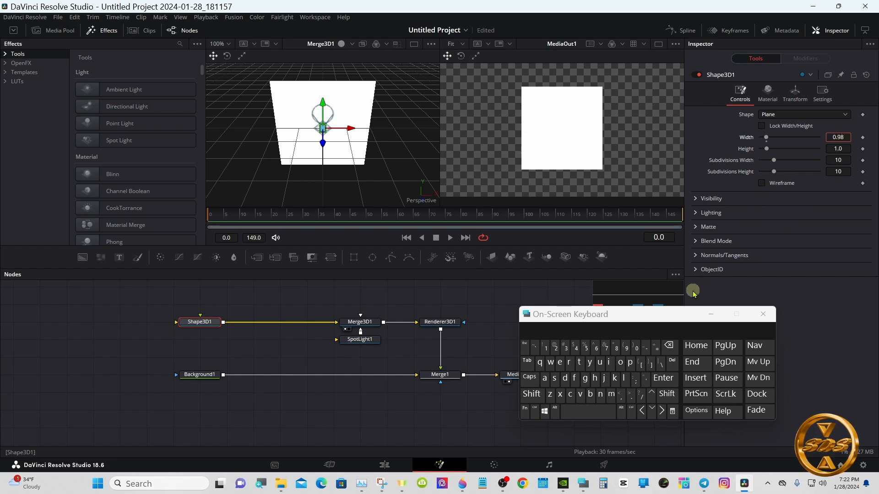
{"action": "left_click", "coordinate": [671, 348]}
{"action": "left_click", "coordinate": [671, 347]}
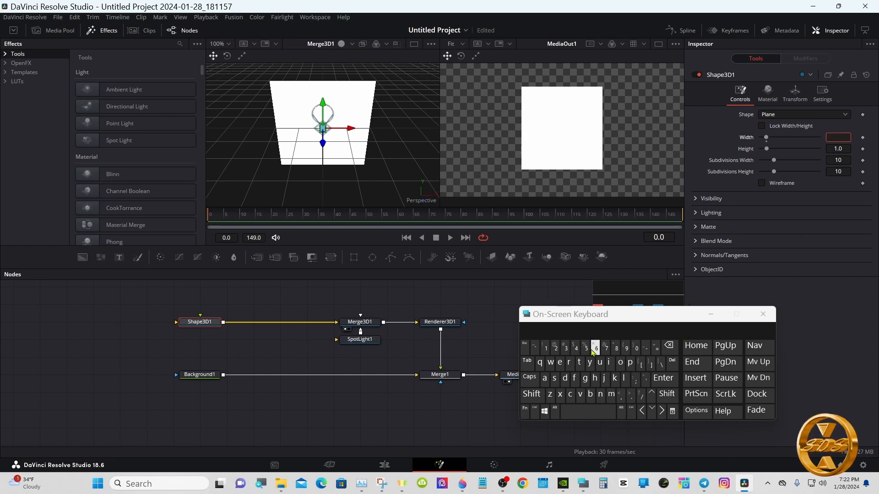
{"action": "left_click", "coordinate": [565, 349]}
{"action": "left_click", "coordinate": [664, 378]}
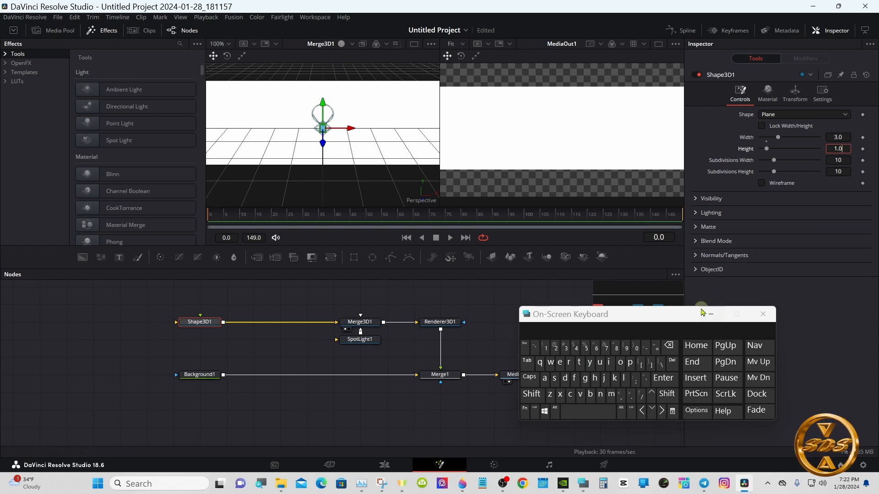
Set the Shape3D1 plane's height to 1.75 and move the On-Screen Keyboard clear of the nodes
{"action": "left_click", "coordinate": [669, 345]}
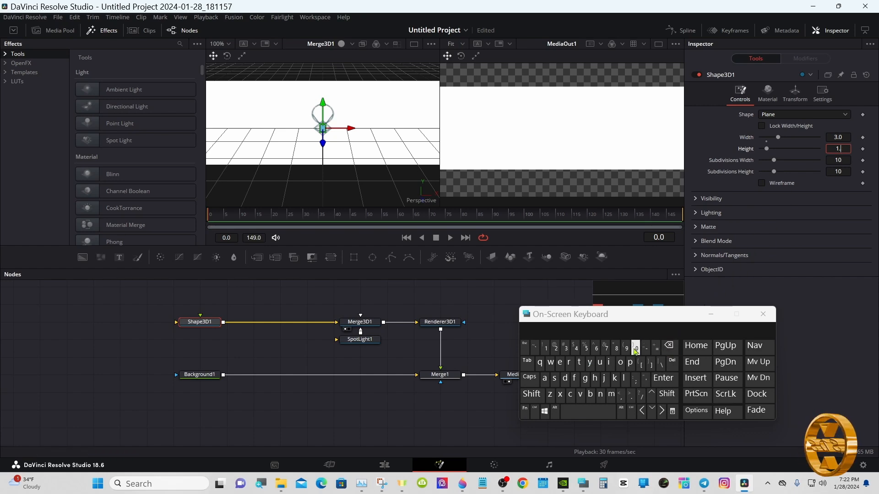
{"action": "left_click", "coordinate": [606, 350]}
{"action": "left_click", "coordinate": [586, 349]}
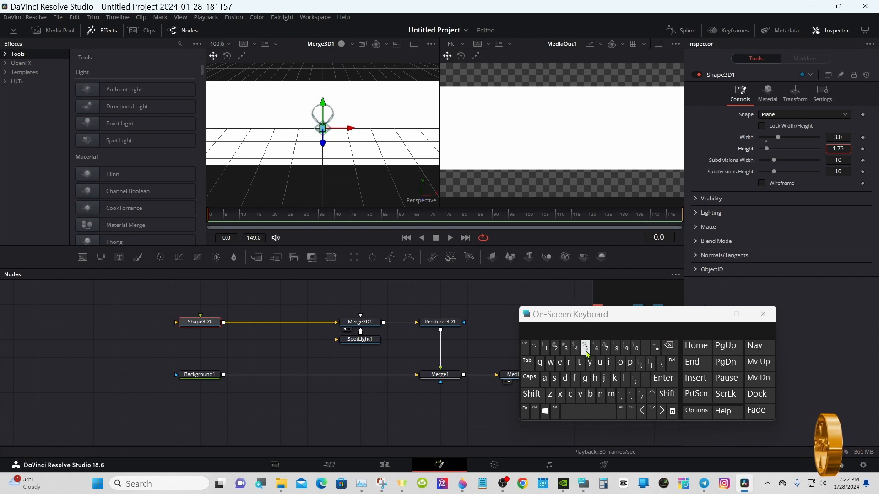
{"action": "left_click", "coordinate": [664, 380]}
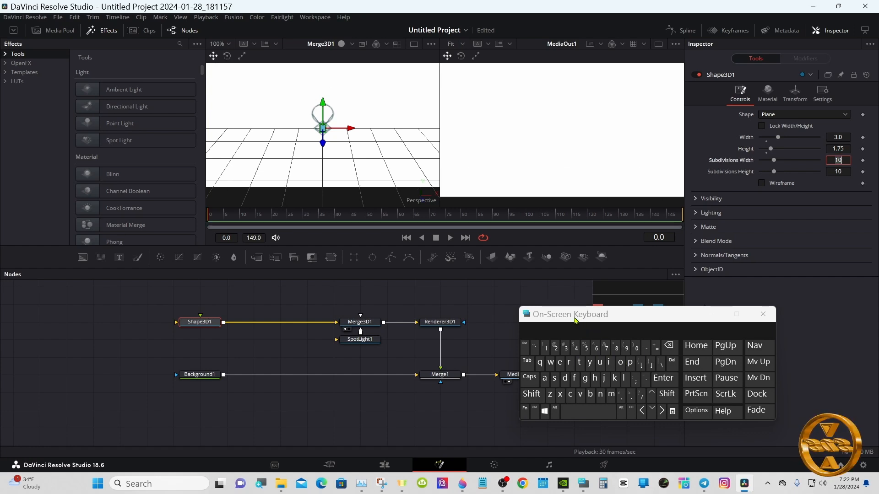
{"action": "left_click_drag", "start_coordinate": [575, 321], "coordinate": [708, 361]}
{"action": "mouse_move", "coordinate": [517, 271]}
{"action": "left_mouse_down"}
{"action": "mouse_move", "coordinate": [516, 350]}
{"action": "mouse_move", "coordinate": [517, 270]}
{"action": "left_mouse_up"}
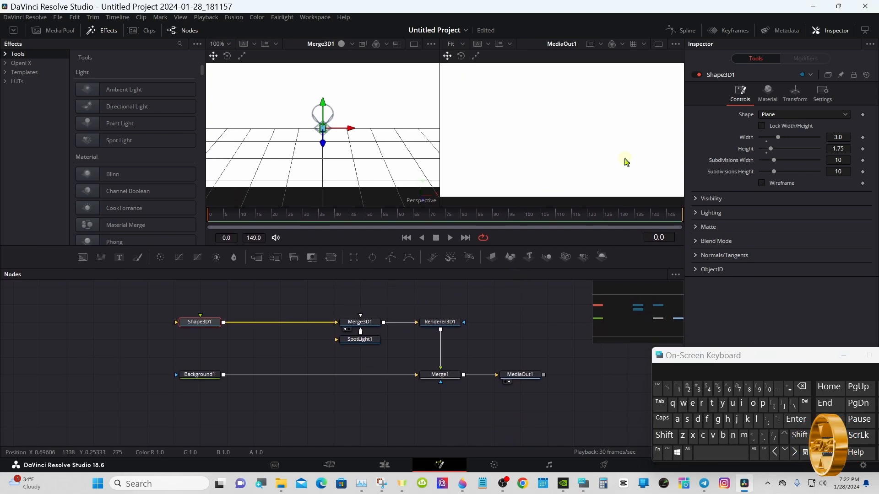
Darken Shape3D1's diffuse material color to a gray with a value of 0.654
{"action": "left_click", "coordinate": [762, 100]}
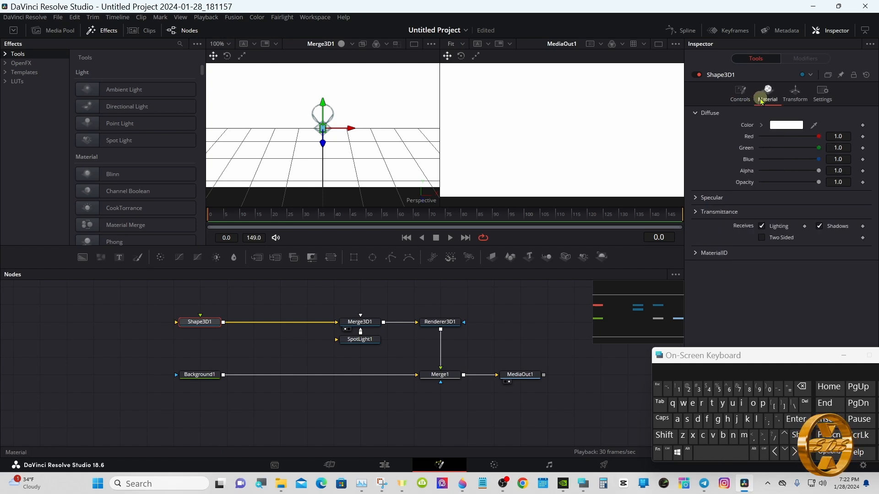
{"action": "left_click", "coordinate": [761, 125]}
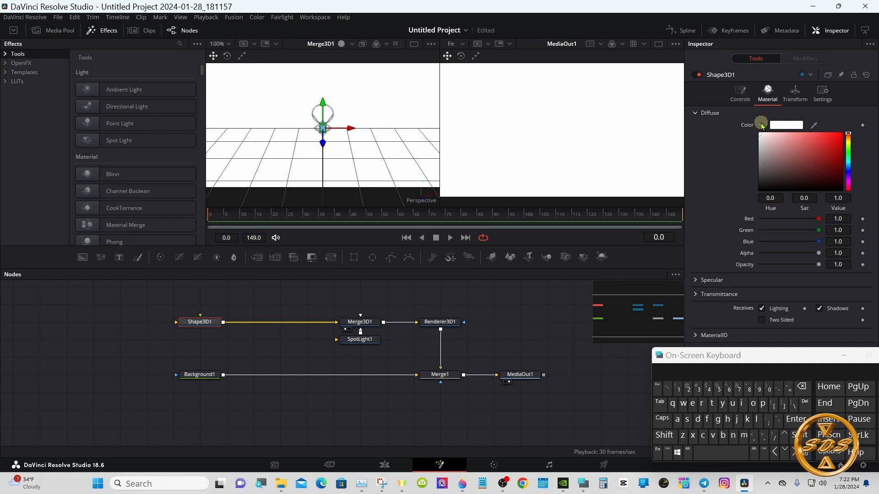
{"action": "left_click_drag", "start_coordinate": [760, 134], "coordinate": [759, 154]}
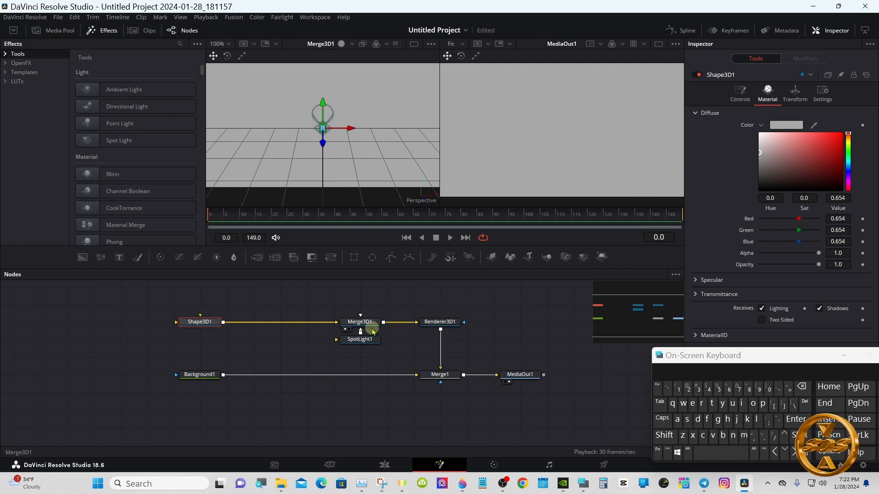
Scale the Merge3D1 perspective viewer to fit
{"action": "right_click", "coordinate": [369, 151]}
{"action": "mouse_move", "coordinate": [390, 156]}
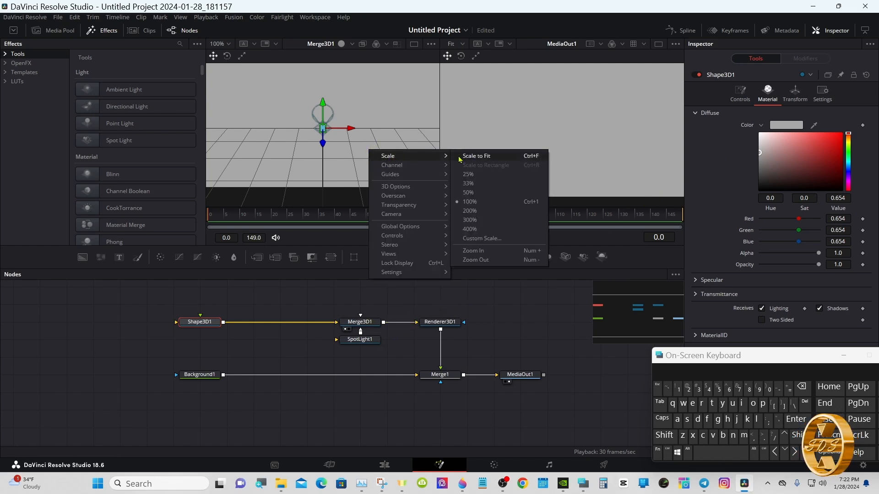
{"action": "left_click", "coordinate": [466, 156]}
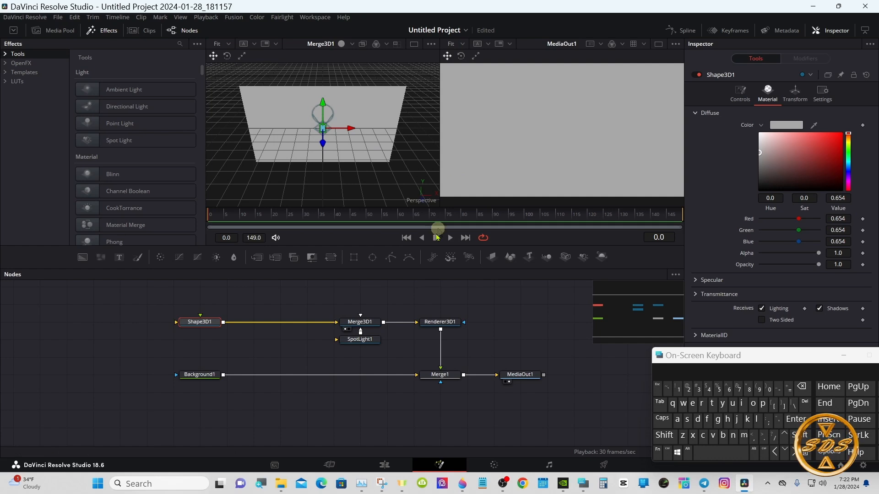
Set Renderer3D1's renderer type to Hardware Renderer
{"action": "left_click", "coordinate": [430, 324]}
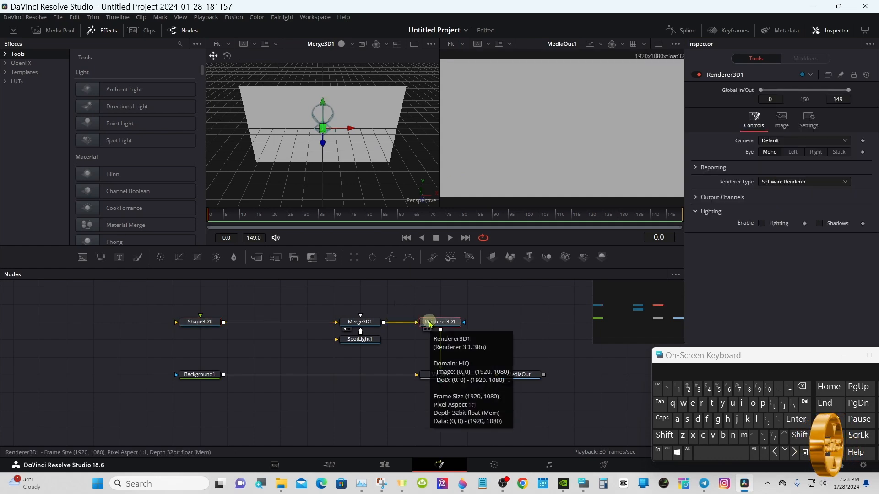
{"action": "left_click", "coordinate": [805, 182]}
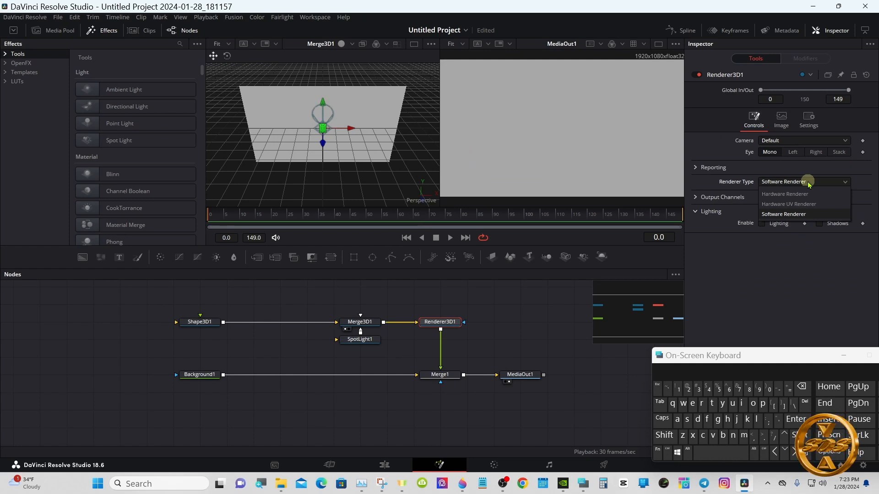
{"action": "left_click", "coordinate": [808, 194]}
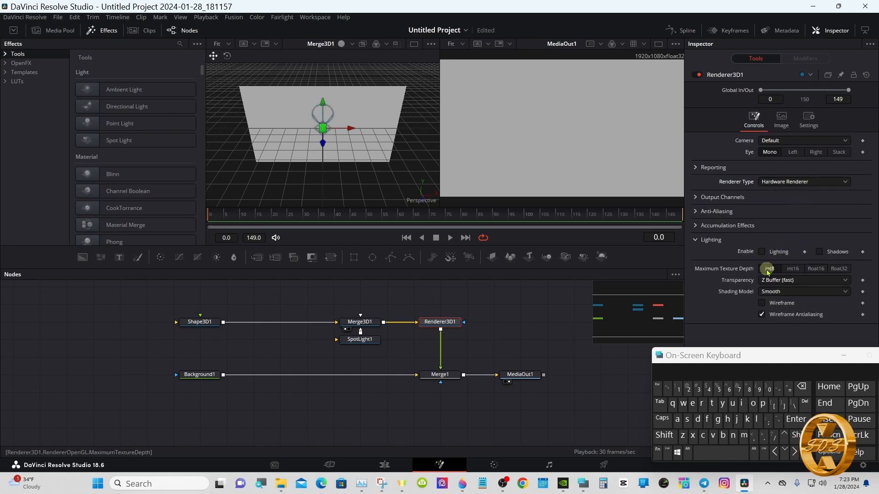
Enable lighting and shadows on Renderer3D1
{"action": "left_click", "coordinate": [762, 252]}
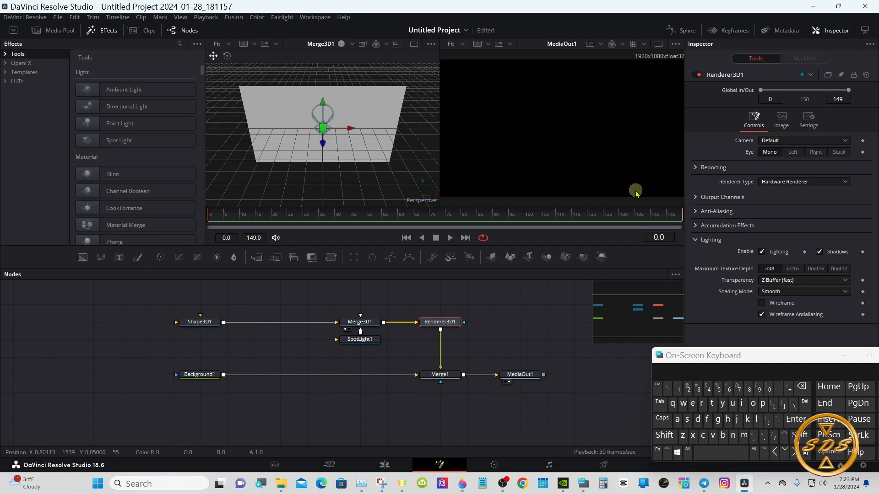
Enable Use Target on SpotLight1 and set its translation to 2.174 in Y and 3.91 in Z
{"action": "left_click", "coordinate": [351, 342]}
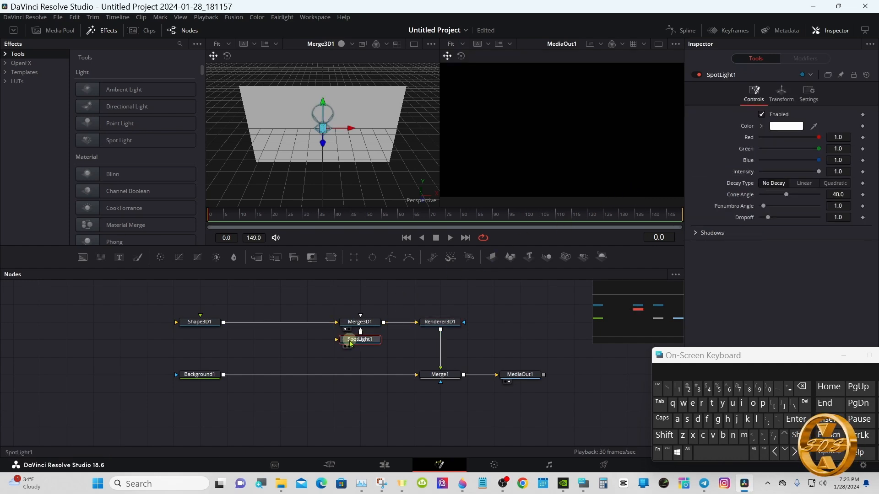
{"action": "left_click", "coordinate": [794, 104]}
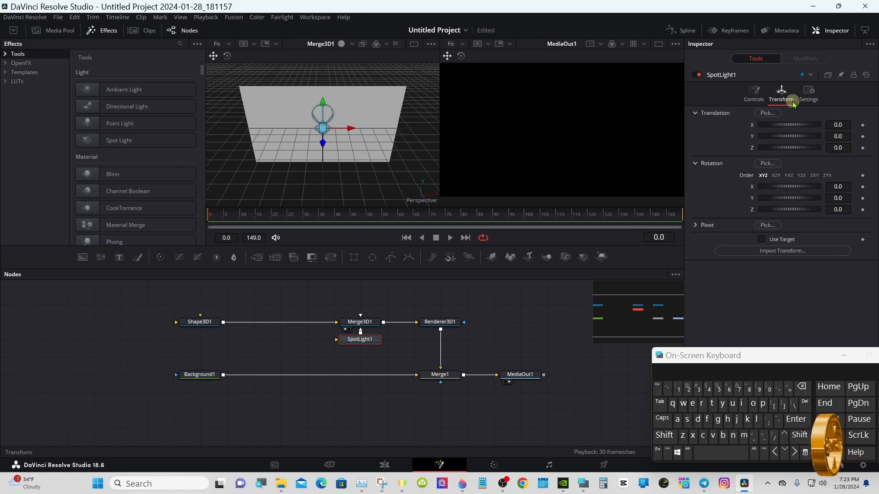
{"action": "left_click", "coordinate": [761, 239]}
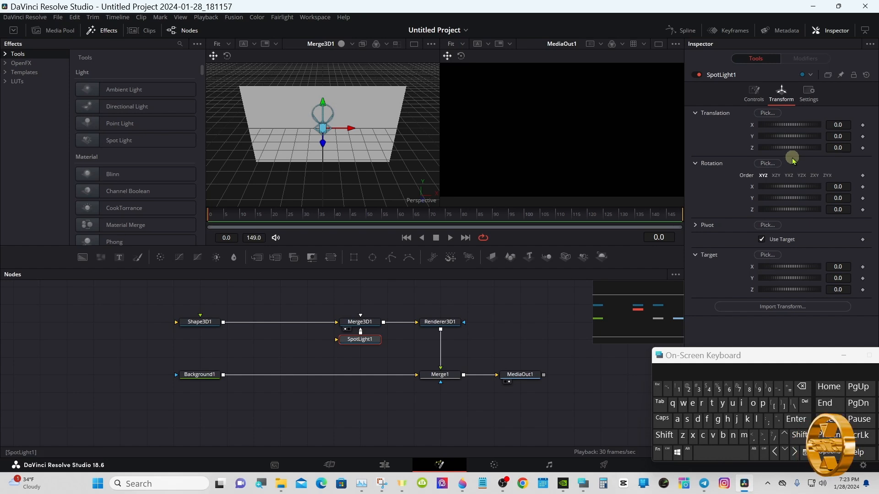
{"action": "left_click_drag", "start_coordinate": [790, 151], "coordinate": [797, 149]}
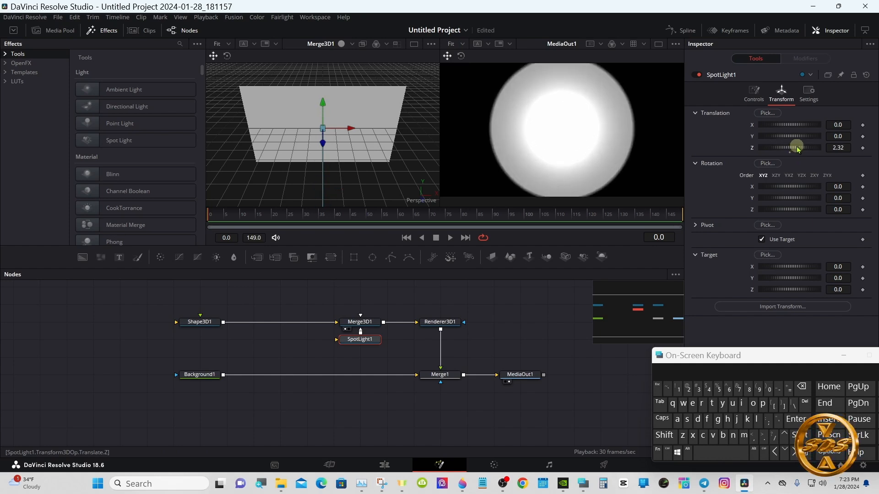
{"action": "right_click", "coordinate": [423, 136]}
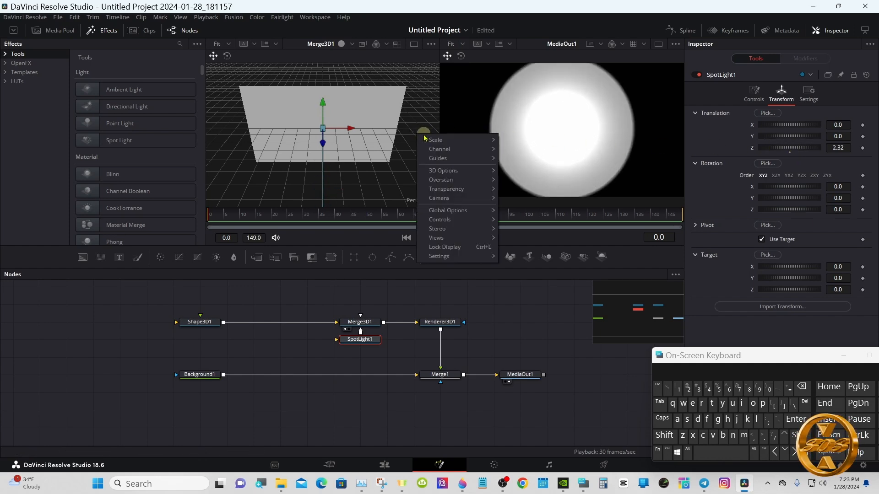
{"action": "mouse_move", "coordinate": [437, 140]}
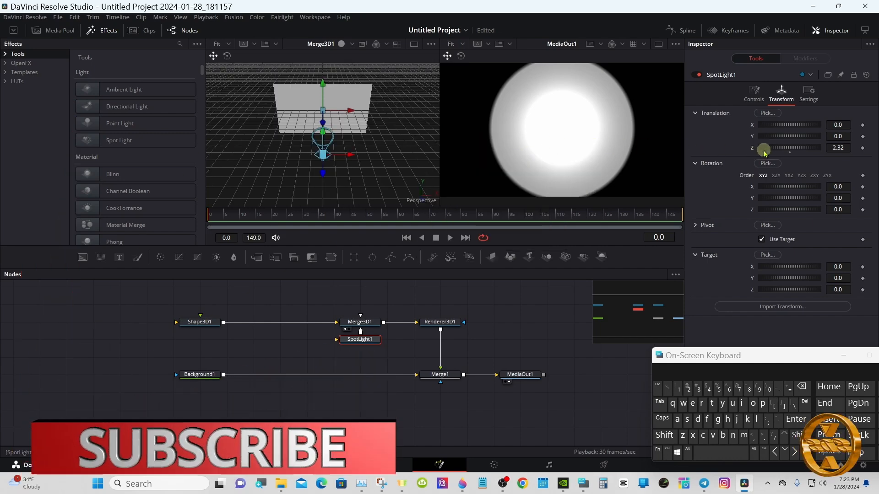
{"action": "left_click_drag", "start_coordinate": [793, 152], "coordinate": [805, 137]}
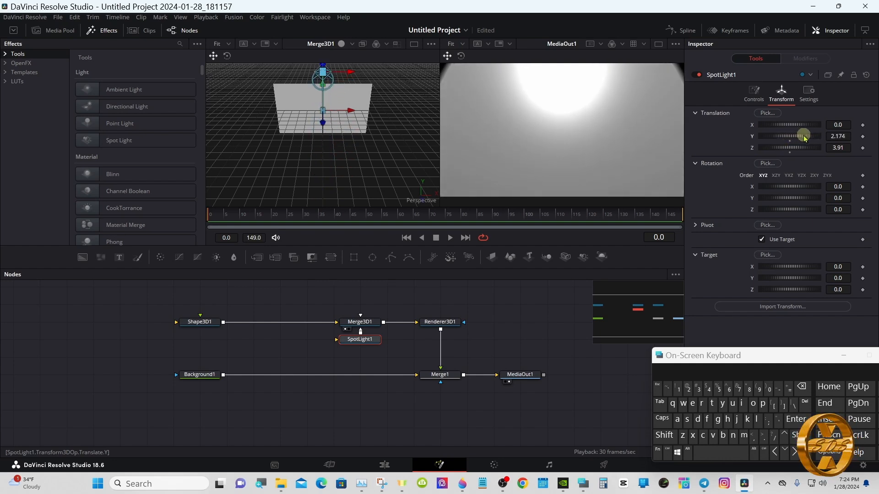
Set SpotLight1's cone angle to 90 and its intensity to 0.8
{"action": "left_click", "coordinate": [755, 99]}
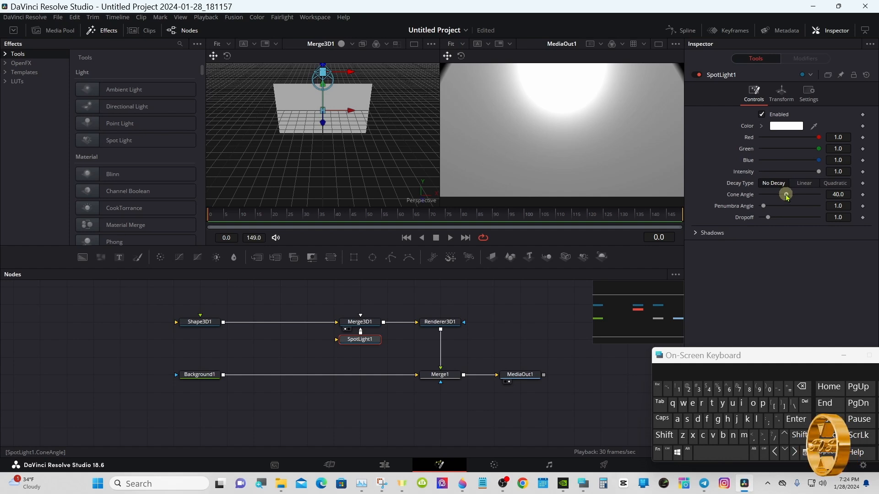
{"action": "left_click_drag", "start_coordinate": [786, 195], "coordinate": [836, 195]}
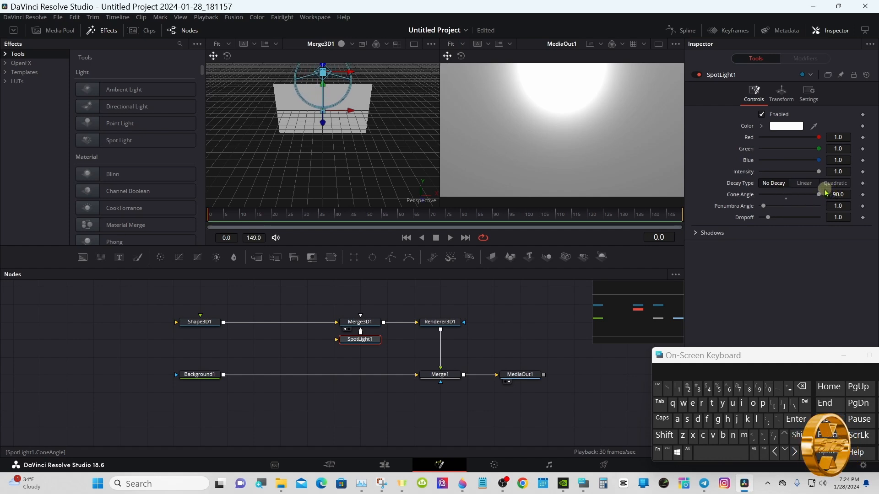
{"action": "left_click_drag", "start_coordinate": [819, 174], "coordinate": [812, 174]}
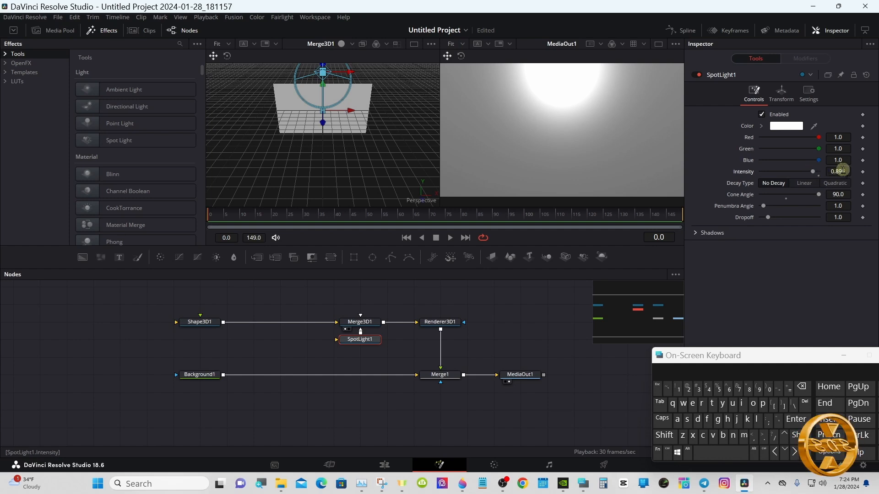
{"action": "left_click", "coordinate": [844, 174]}
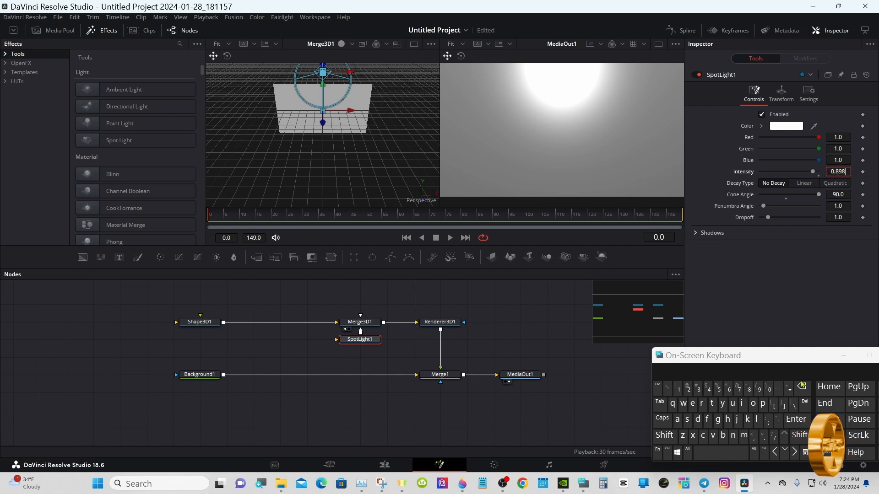
{"action": "left_click", "coordinate": [802, 416]}
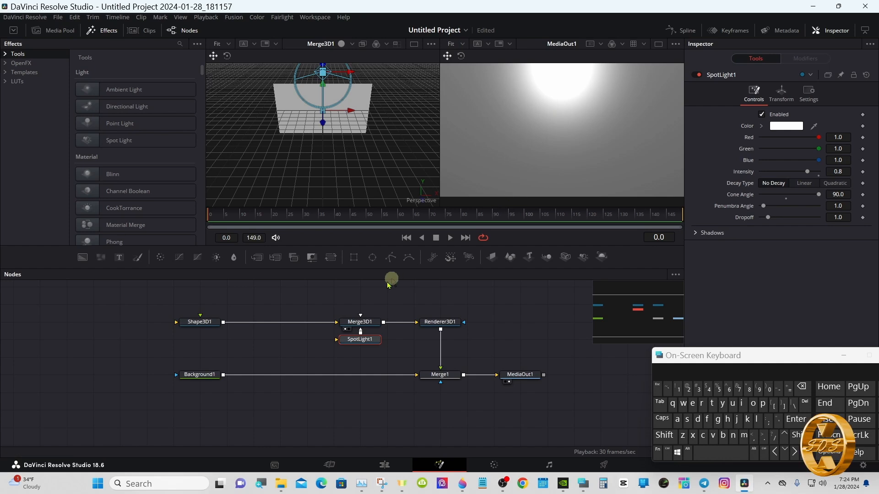
Lower the specular intensity of Shape3D1's material to 0.11
{"action": "left_click", "coordinate": [195, 323]}
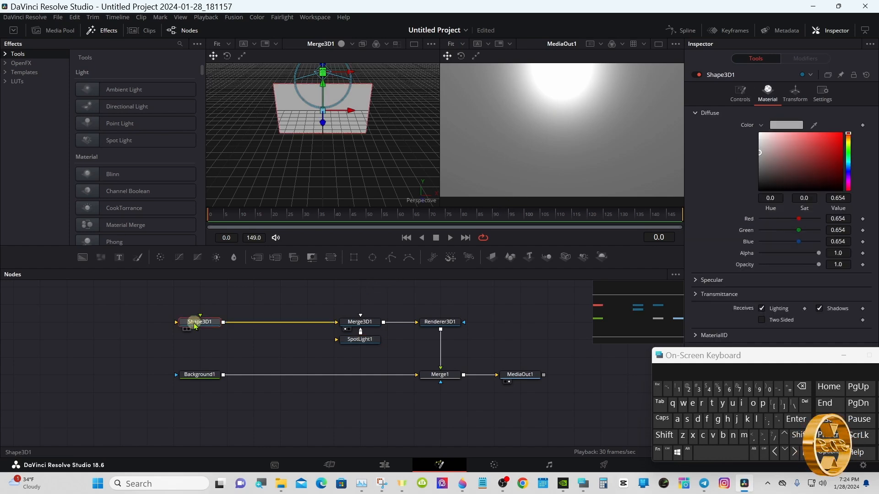
{"action": "left_click_drag", "start_coordinate": [781, 359], "coordinate": [531, 388]}
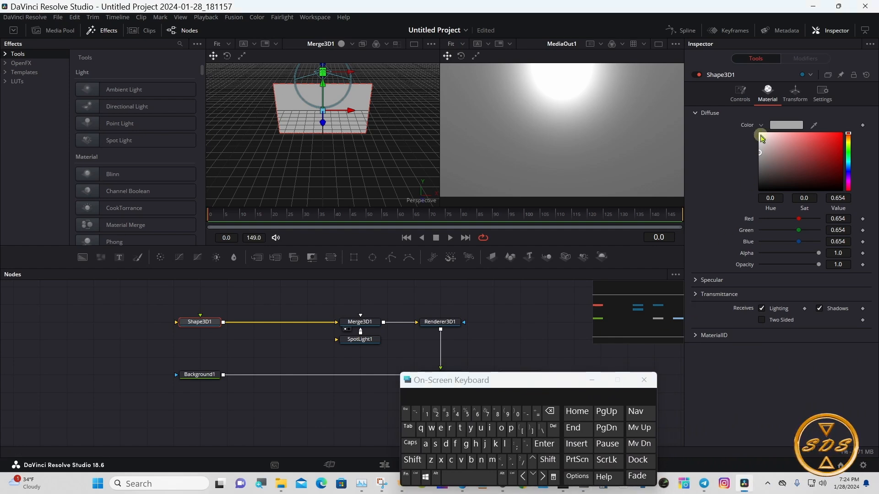
{"action": "left_click", "coordinate": [696, 280]}
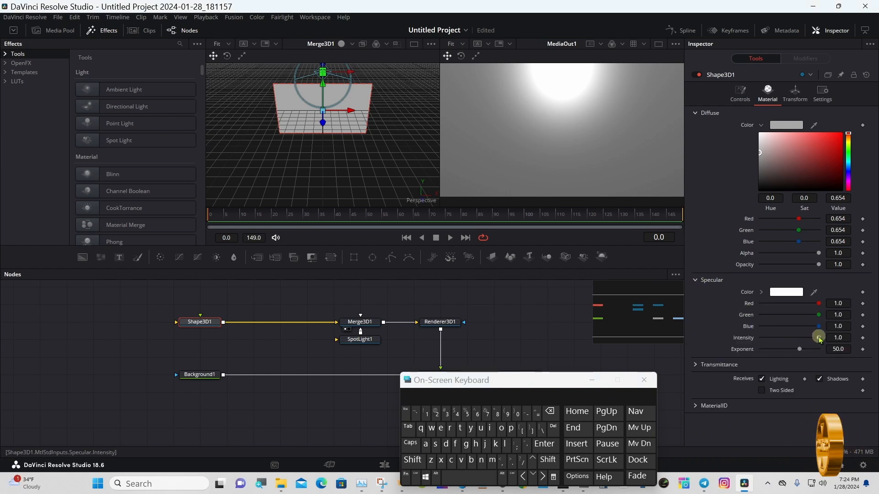
{"action": "left_click_drag", "start_coordinate": [819, 339], "coordinate": [765, 346]}
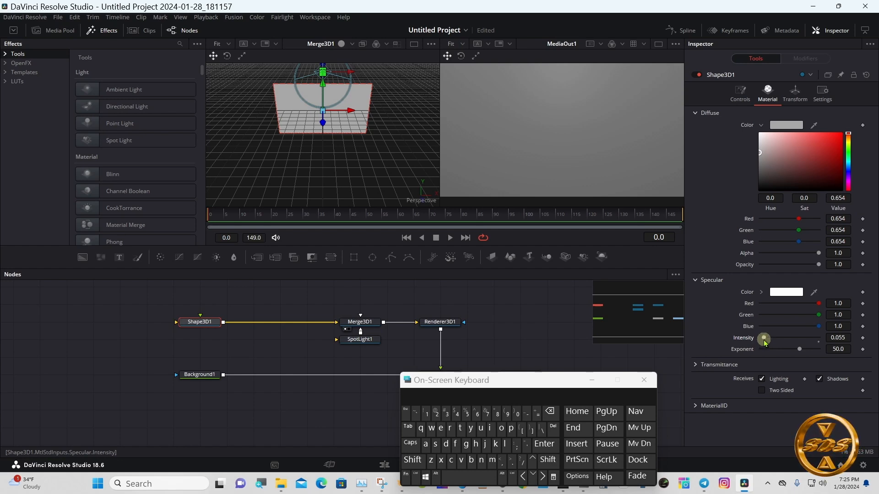
{"action": "left_click_drag", "start_coordinate": [765, 340], "coordinate": [769, 343]}
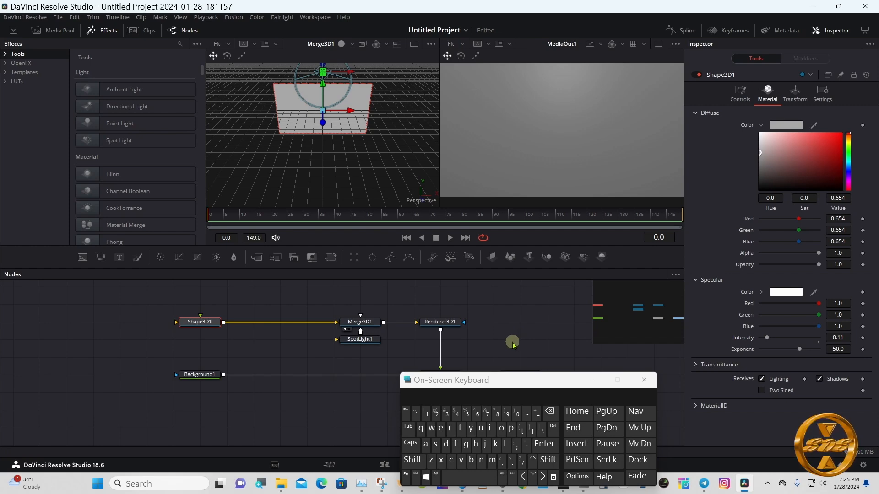
Add a Text3D node and merge it with Shape3D1 through a new Merge3D ahead of Merge3D1
{"action": "left_click", "coordinate": [412, 460]}
{"action": "left_click_drag", "start_coordinate": [406, 169], "coordinate": [171, 92]}
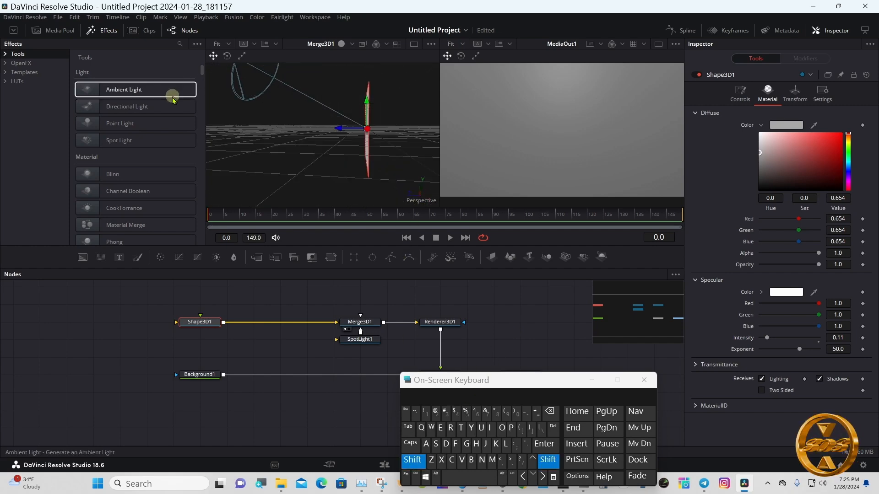
{"action": "left_click", "coordinate": [411, 461]}
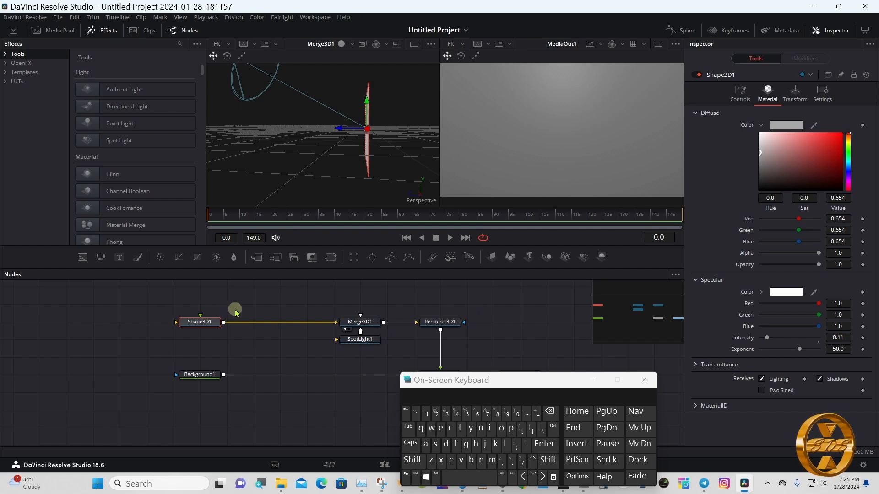
{"action": "left_click_drag", "start_coordinate": [529, 256], "coordinate": [259, 298]}
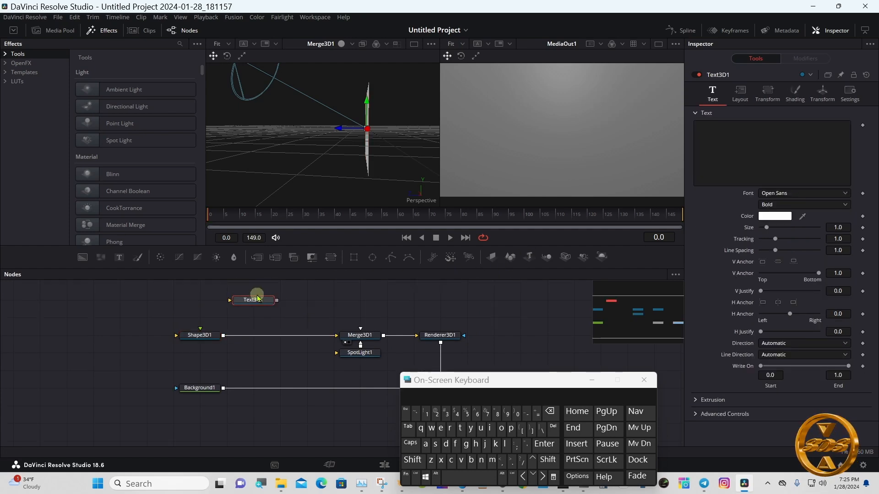
{"action": "left_click_drag", "start_coordinate": [276, 300], "coordinate": [249, 333]}
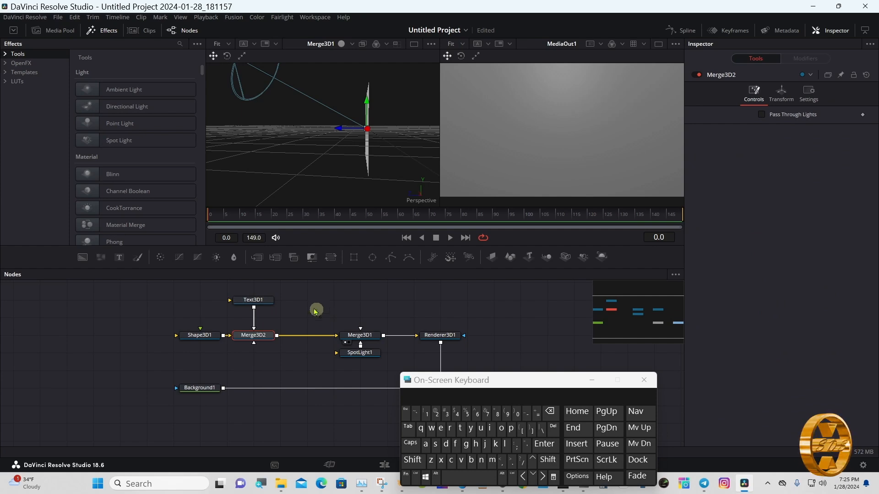
Enter RESOLVE as the styled text of Text3D1
{"action": "left_click", "coordinate": [269, 300]}
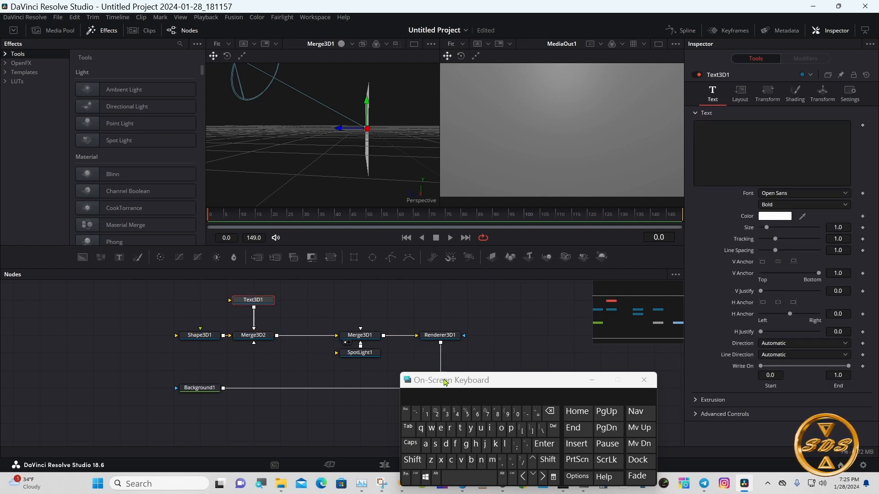
{"action": "left_click_drag", "start_coordinate": [447, 381], "coordinate": [485, 316]}
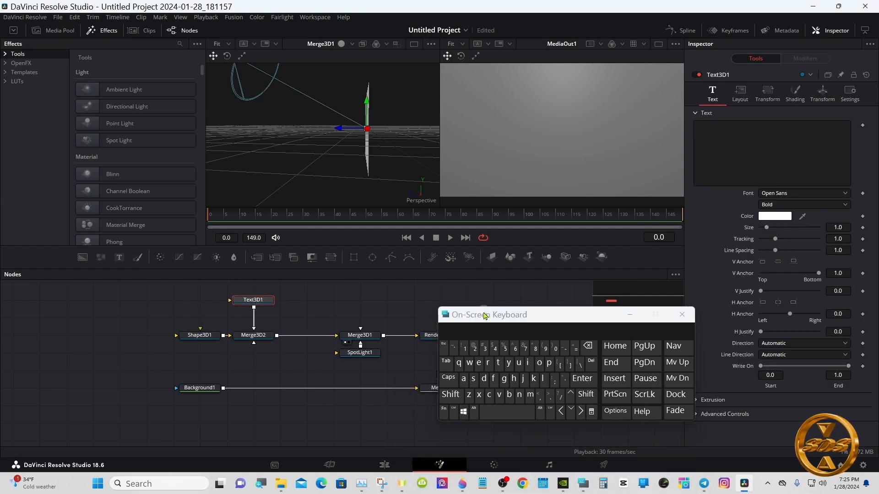
{"action": "left_click", "coordinate": [722, 136]}
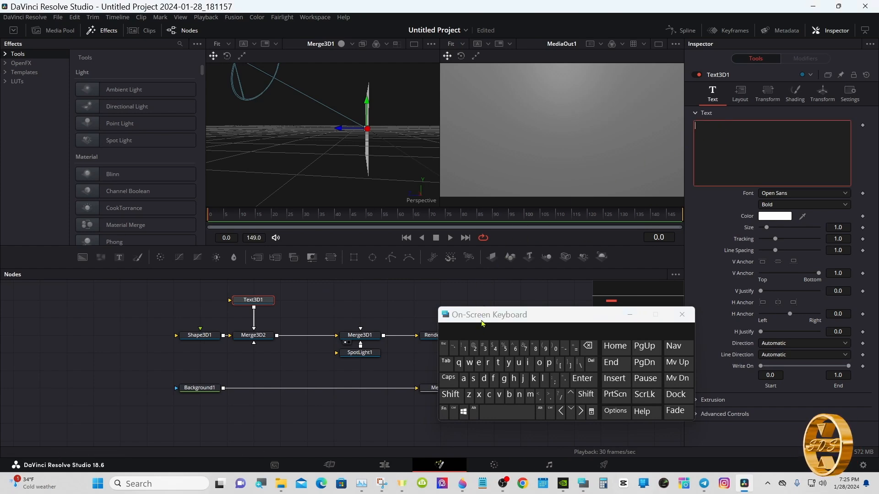
{"action": "left_click", "coordinate": [448, 380]}
{"action": "left_click", "coordinate": [488, 366]}
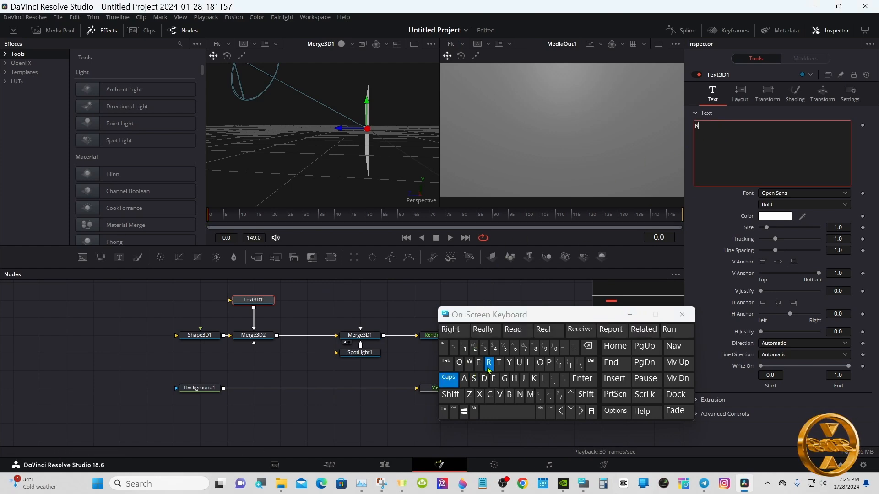
{"action": "left_click", "coordinate": [479, 363]}
{"action": "left_click", "coordinate": [474, 378]}
{"action": "left_click", "coordinate": [539, 362]}
{"action": "left_click", "coordinate": [543, 379]}
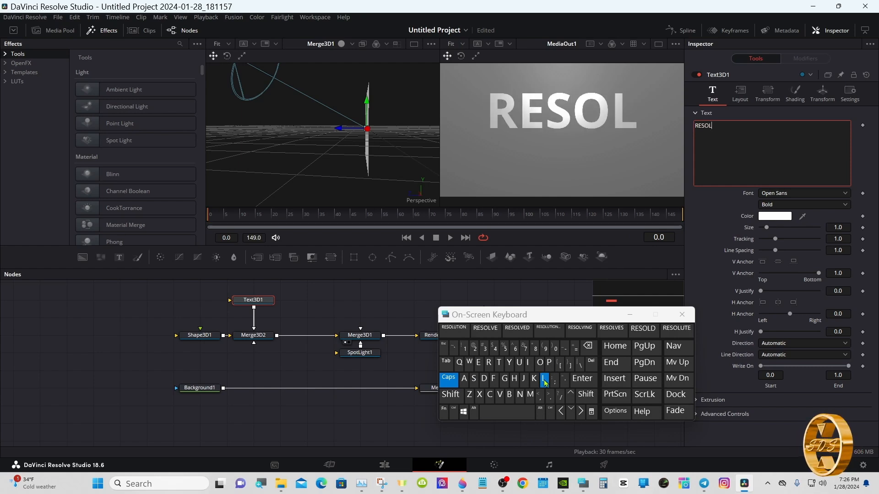
{"action": "left_click", "coordinate": [492, 339]}
{"action": "left_click", "coordinate": [587, 347]}
Set Text3D1's extrusion depth to 0.2, extrusion subdivisions to 10 and smoothing angle to 60
{"action": "left_click_drag", "start_coordinate": [596, 321], "coordinate": [635, 343]}
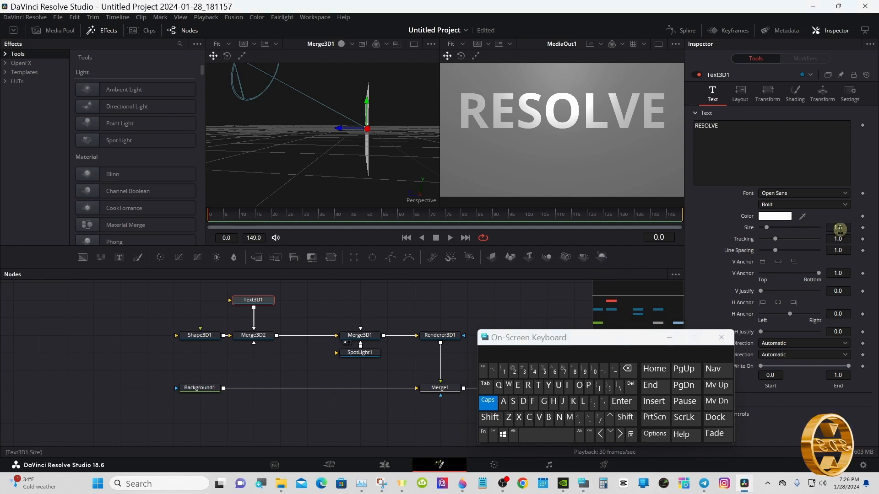
{"action": "left_click_drag", "start_coordinate": [645, 337], "coordinate": [507, 339]}
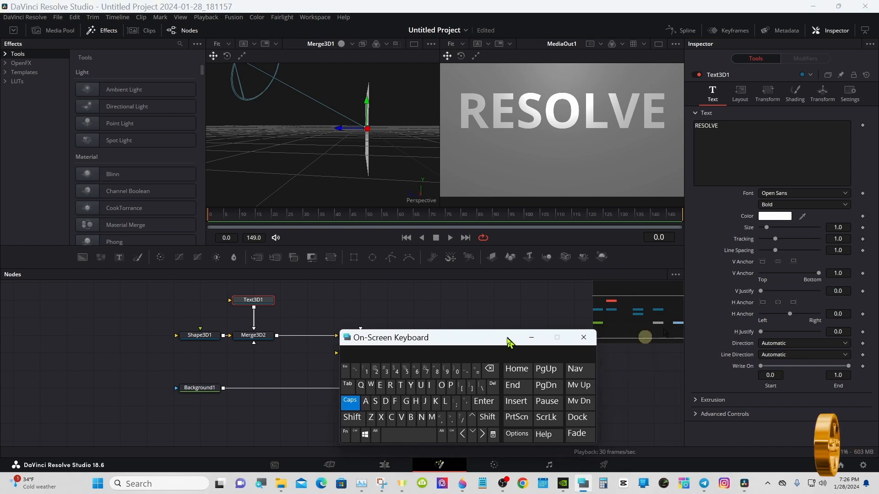
{"action": "left_click", "coordinate": [695, 400]}
{"action": "scroll", "coordinate": [875, 298], "scroll_direction": "down", "scroll_amount": 2}
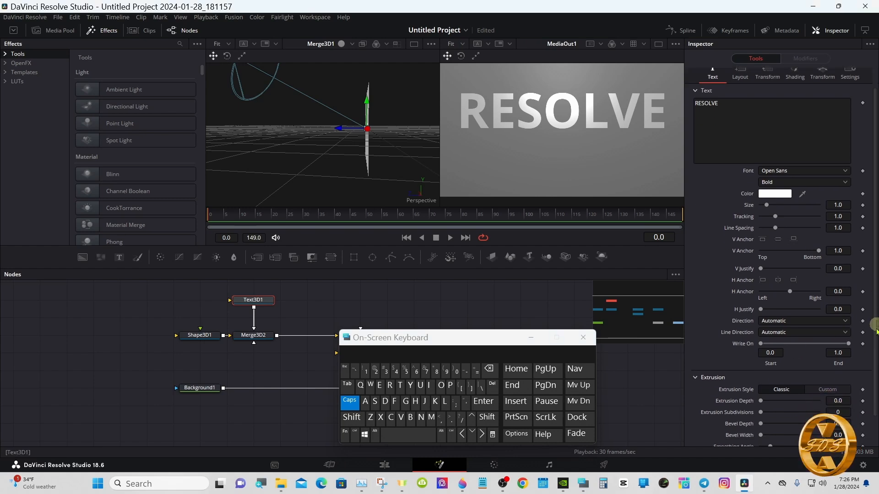
{"action": "left_click_drag", "start_coordinate": [760, 368], "coordinate": [836, 367]}
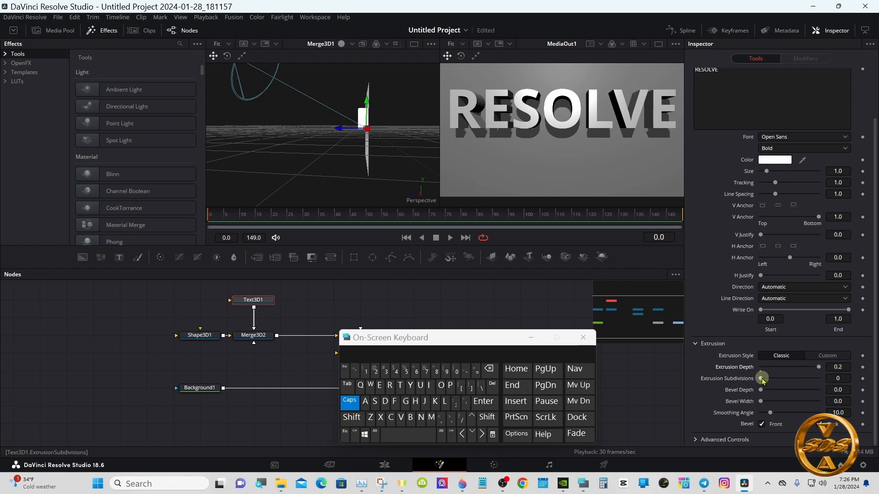
{"action": "left_click_drag", "start_coordinate": [762, 379], "coordinate": [819, 379]}
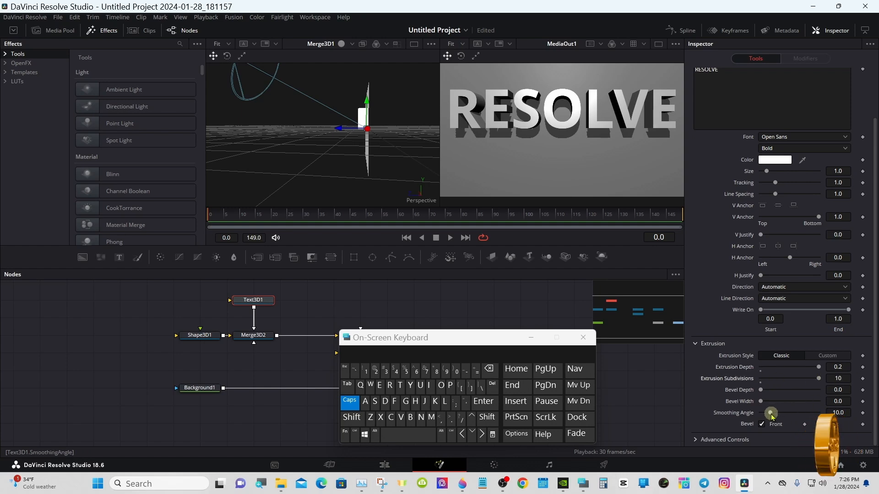
{"action": "left_click_drag", "start_coordinate": [769, 414], "coordinate": [771, 415]}
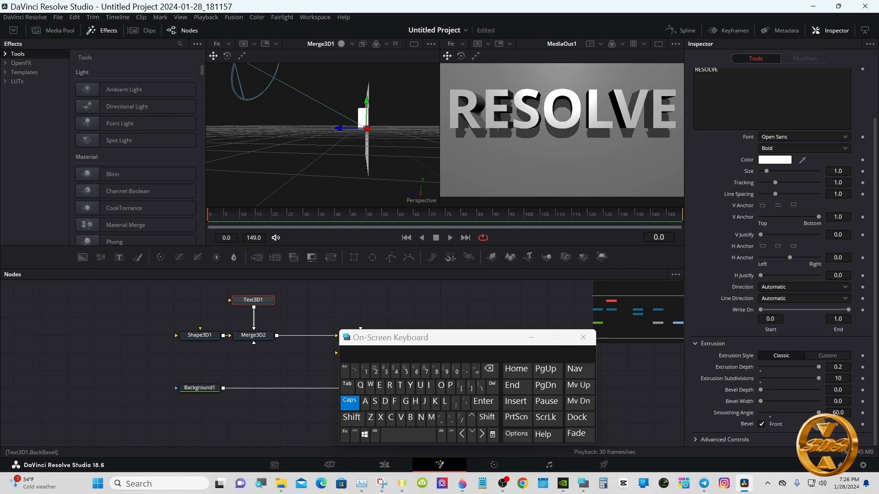
Set Text3D1's bevel depth and bevel width to 0.01 each
{"action": "left_click", "coordinate": [841, 390]}
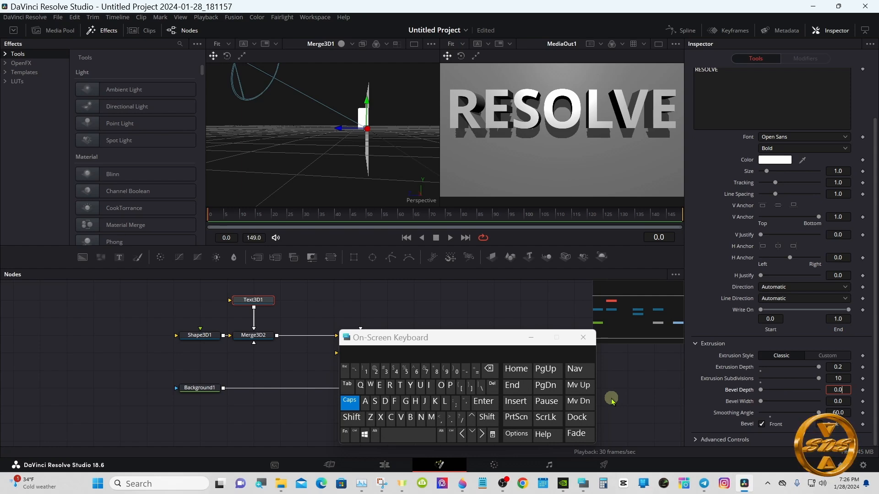
{"action": "left_click", "coordinate": [366, 371]}
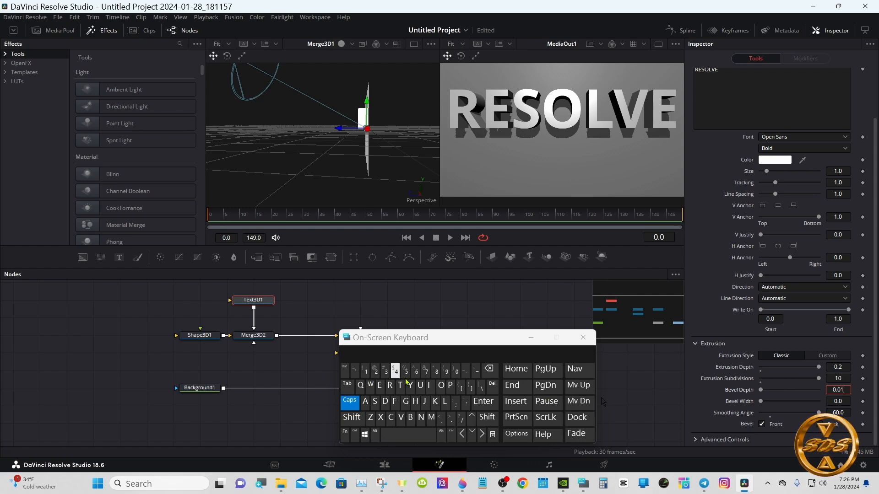
{"action": "left_click", "coordinate": [481, 407]}
{"action": "left_click", "coordinate": [343, 385]}
{"action": "left_click", "coordinate": [365, 370]}
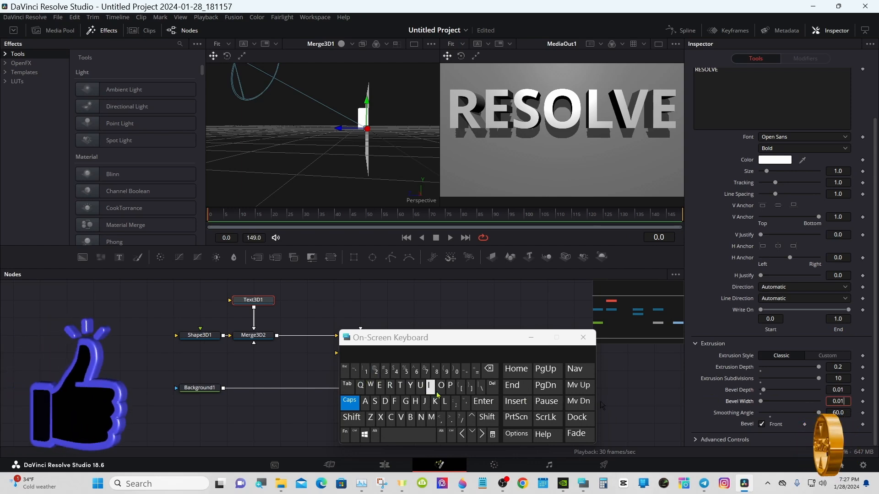
{"action": "left_click", "coordinate": [485, 405]}
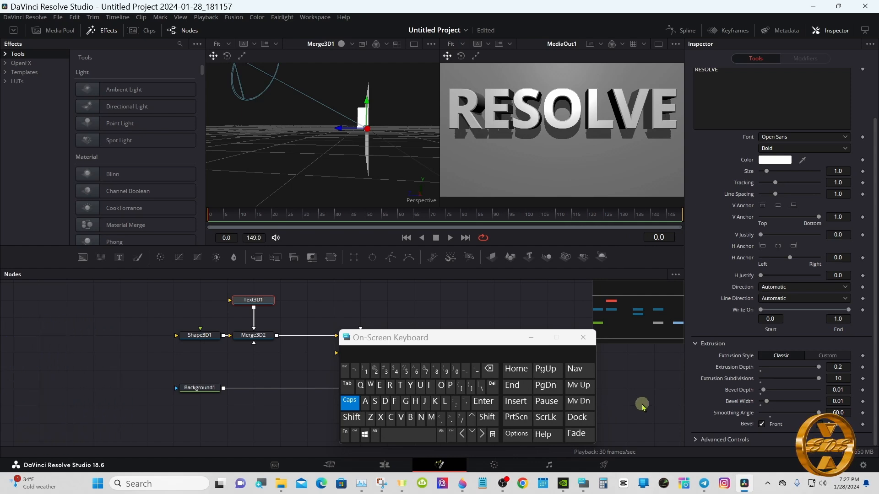
Change the RESOLVE text's color to orange, #ff5500
{"action": "left_click_drag", "start_coordinate": [432, 343], "coordinate": [463, 340]}
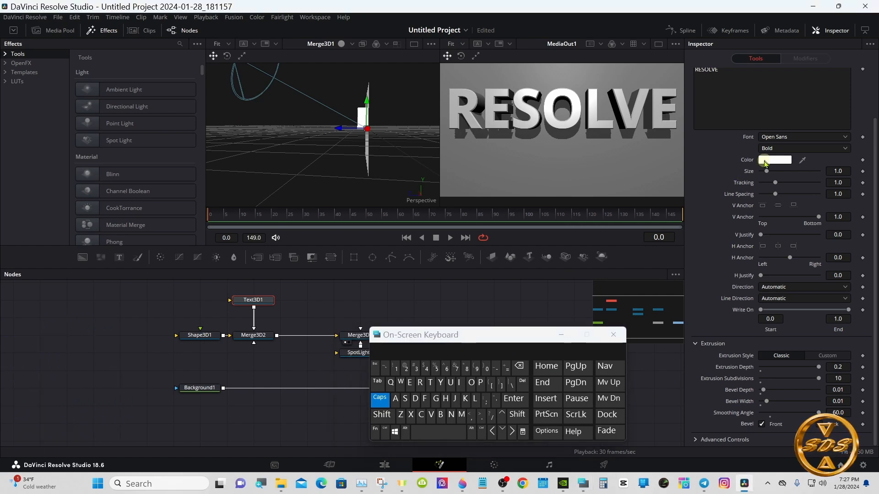
{"action": "left_click", "coordinate": [765, 161]}
{"action": "left_click", "coordinate": [367, 205]}
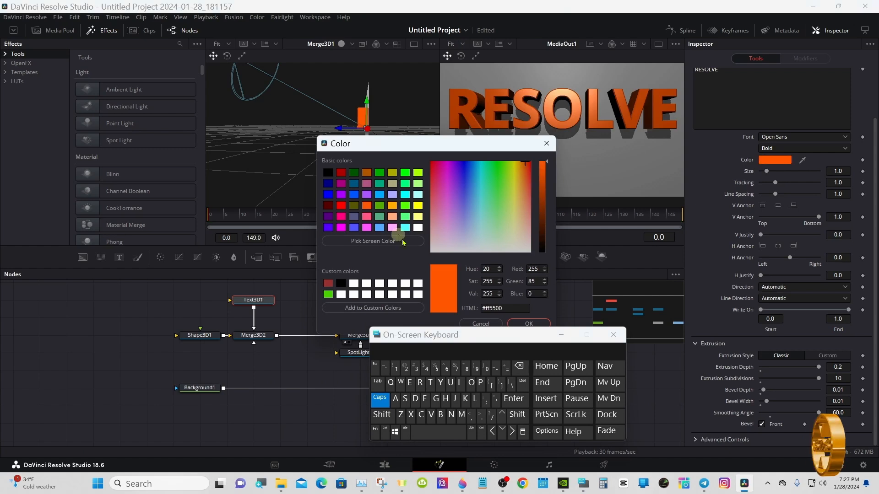
{"action": "left_click", "coordinate": [513, 324]}
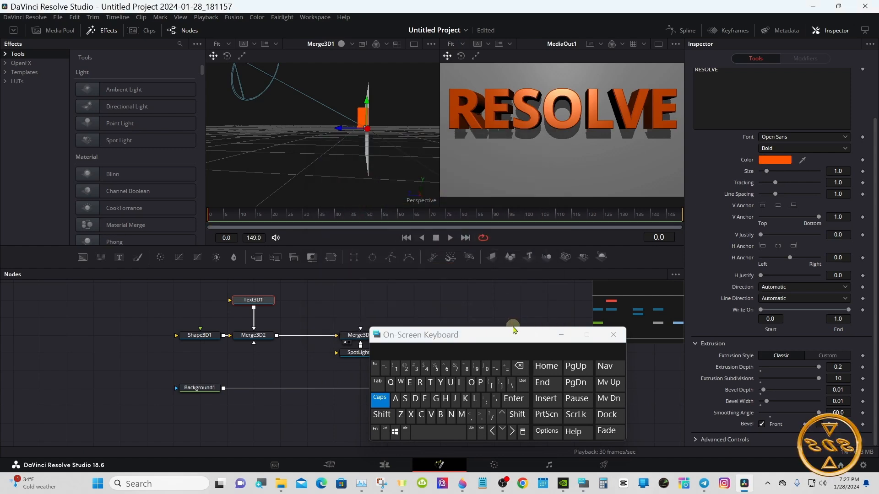
Center the text's vertical anchor and reduce its size to 0.89
{"action": "left_click", "coordinate": [781, 207]}
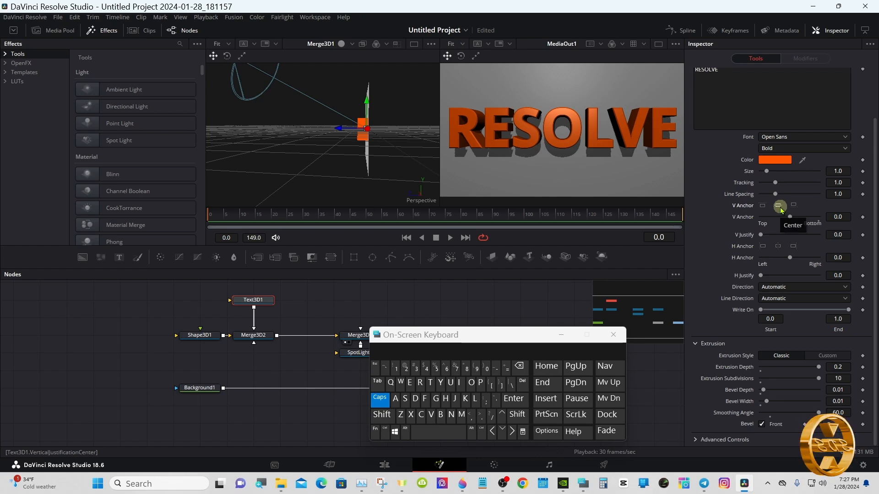
{"action": "mouse_move", "coordinate": [842, 171]}
{"action": "left_mouse_down"}
{"action": "mouse_move", "coordinate": [838, 183]}
{"action": "mouse_move", "coordinate": [836, 171]}
{"action": "left_mouse_up"}
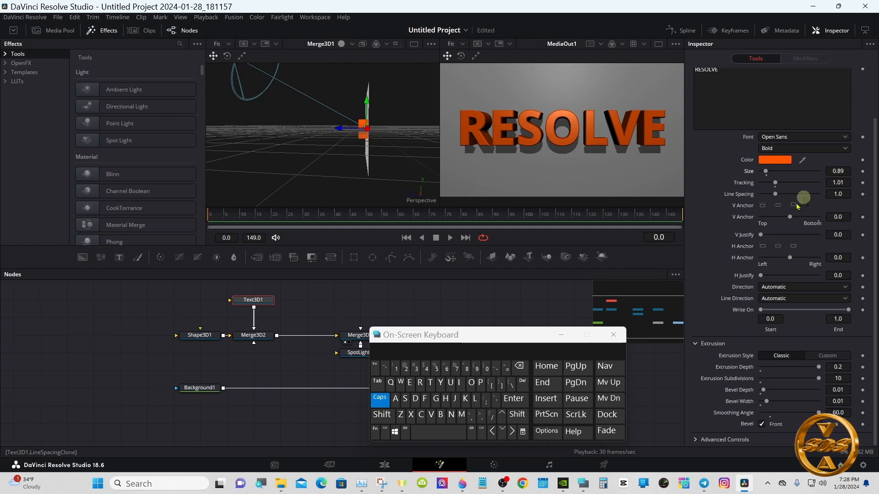
Show only the MediaOut1 output in a single viewer and enlarge the viewer area's height
{"action": "left_click_drag", "start_coordinate": [503, 340], "coordinate": [536, 309]}
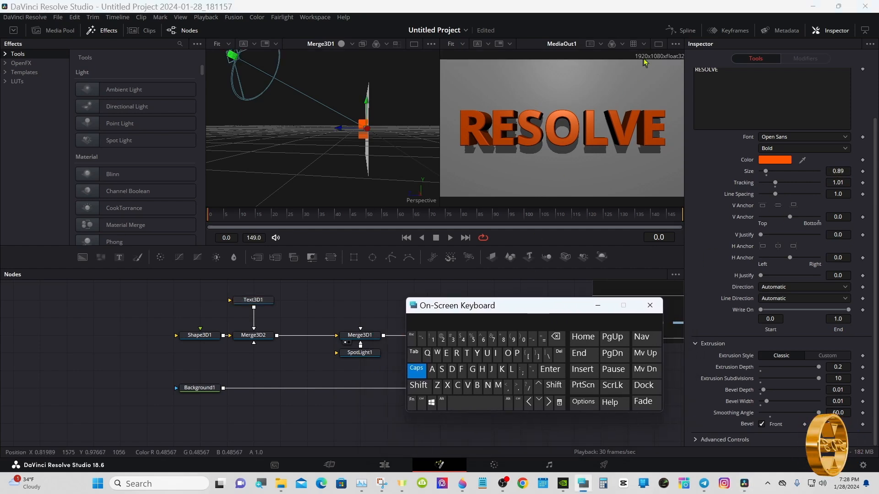
{"action": "left_click", "coordinate": [658, 43]}
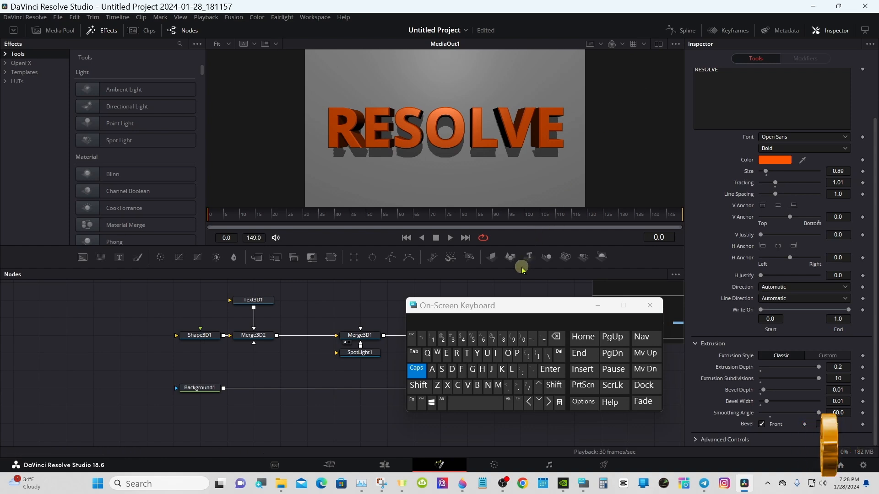
{"action": "left_click_drag", "start_coordinate": [521, 271], "coordinate": [521, 321]}
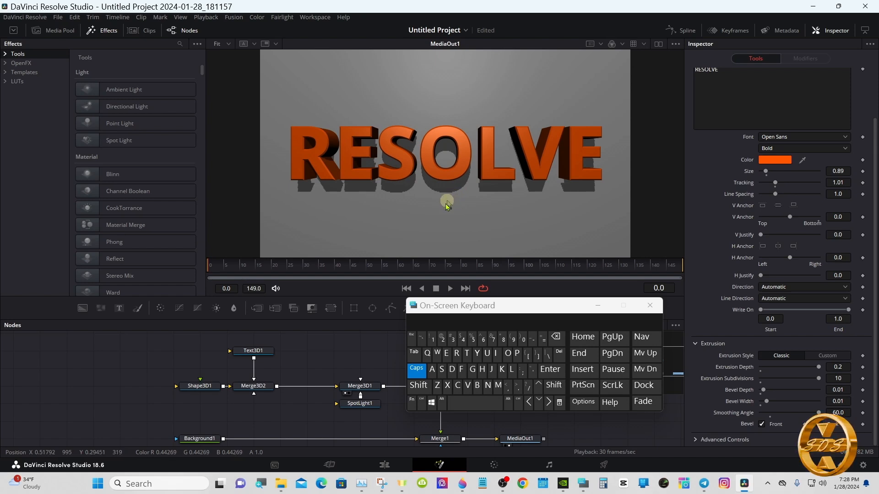
Raise SpotLight1's shadow map size to 2460 in its shadow settings
{"action": "left_click", "coordinate": [375, 407]}
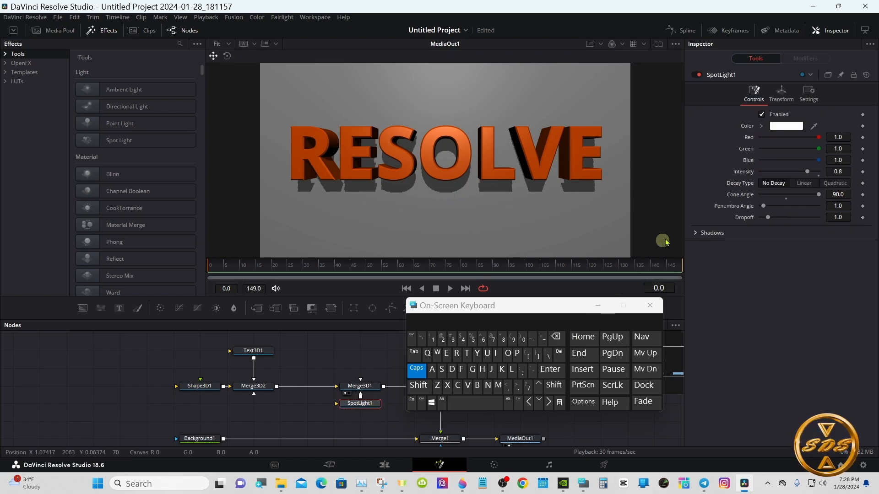
{"action": "left_click", "coordinate": [695, 233]}
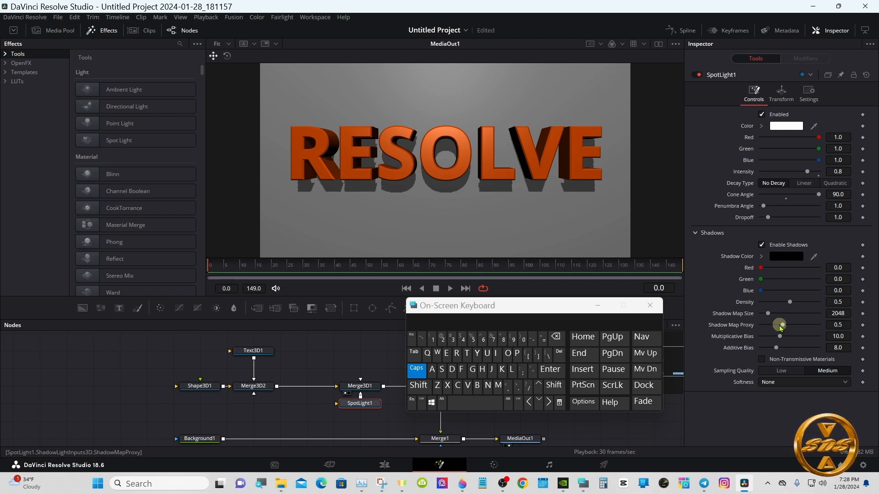
{"action": "left_click_drag", "start_coordinate": [769, 316], "coordinate": [771, 317]}
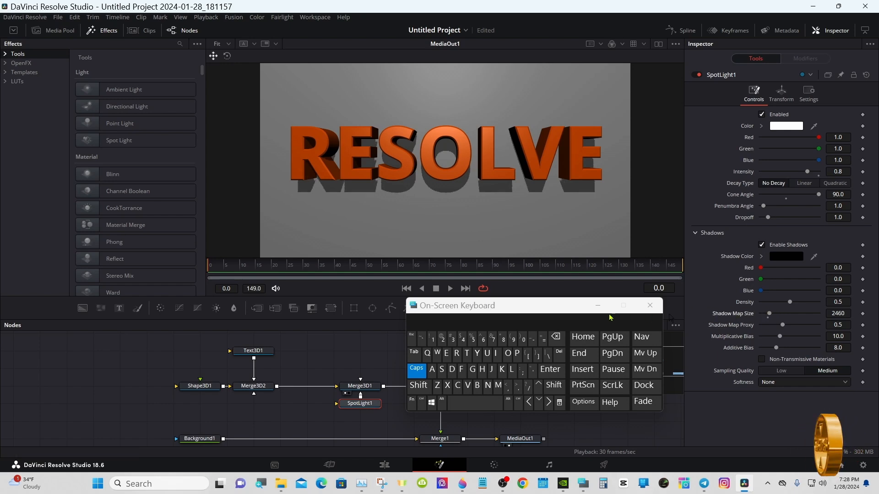
{"action": "left_click_drag", "start_coordinate": [525, 314], "coordinate": [589, 316]}
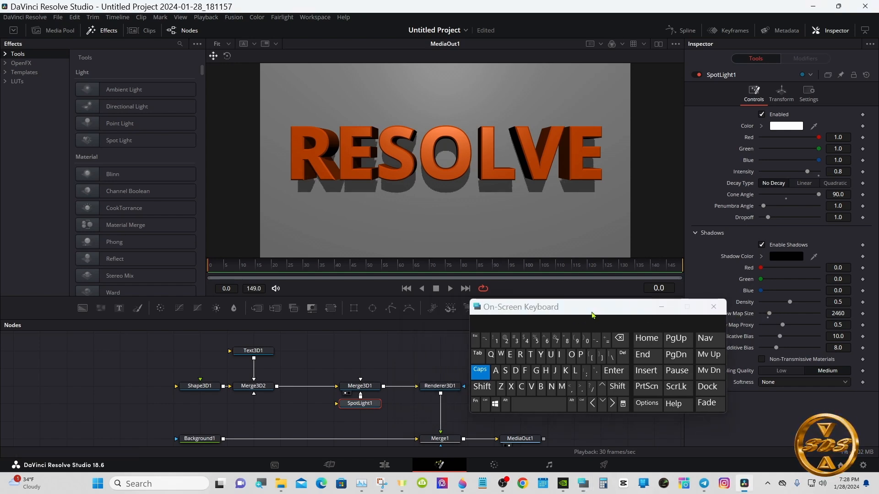
{"action": "left_click", "coordinate": [695, 234]}
{"action": "left_click_drag", "start_coordinate": [590, 307], "coordinate": [737, 293]}
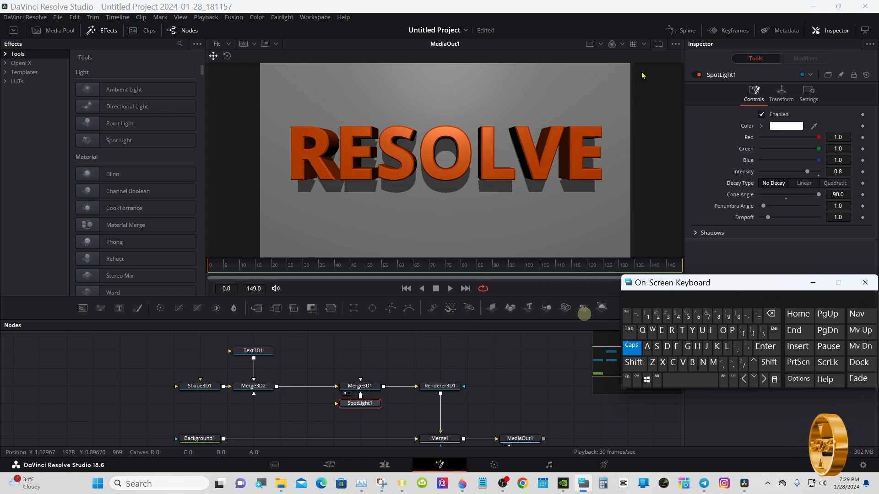
Restore the dual-viewer layout and widen the MediaOut1 viewer to about half of the width
{"action": "left_click", "coordinate": [658, 49]}
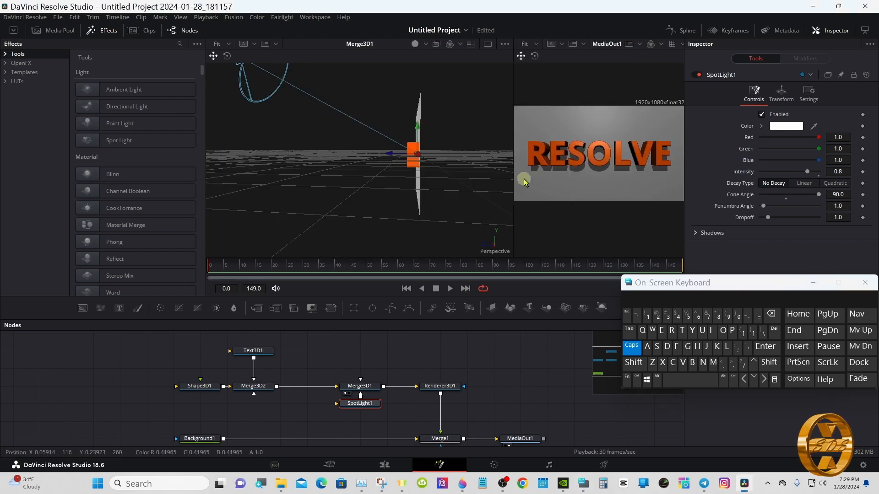
{"action": "left_click_drag", "start_coordinate": [514, 172], "coordinate": [450, 173]}
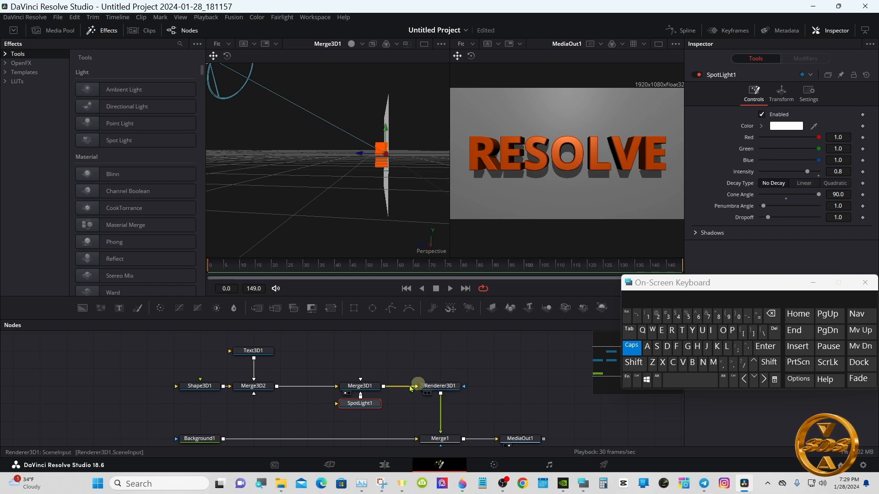
Set Text3D1's Z translation to -0.17 so the letters sink into the plane
{"action": "left_click", "coordinate": [259, 359]}
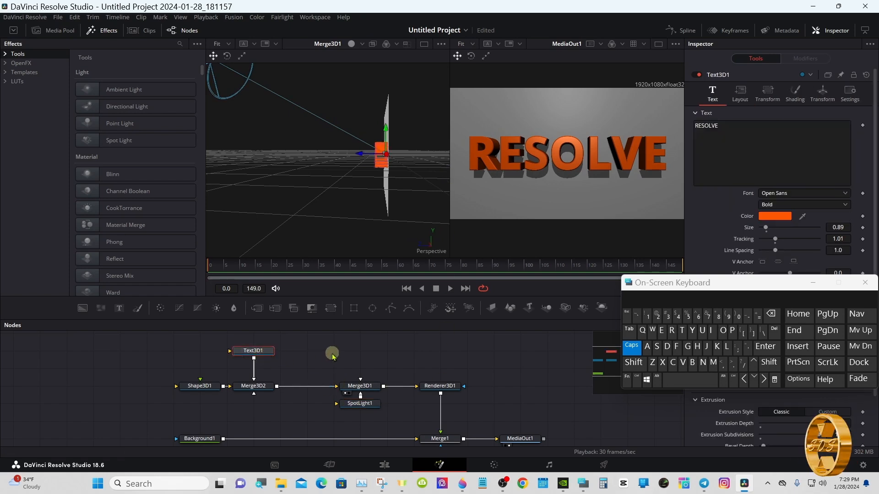
{"action": "left_click_drag", "start_coordinate": [732, 287], "coordinate": [599, 335]}
{"action": "left_click", "coordinate": [502, 395]}
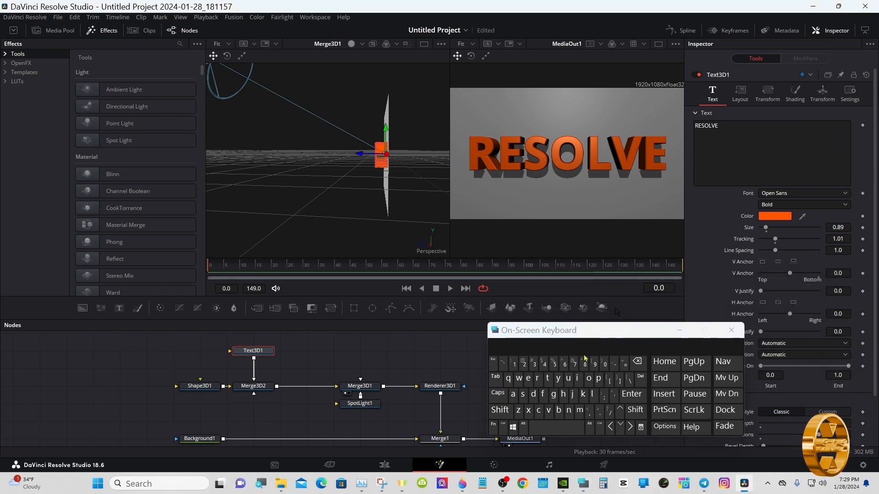
{"action": "left_click", "coordinate": [824, 94]}
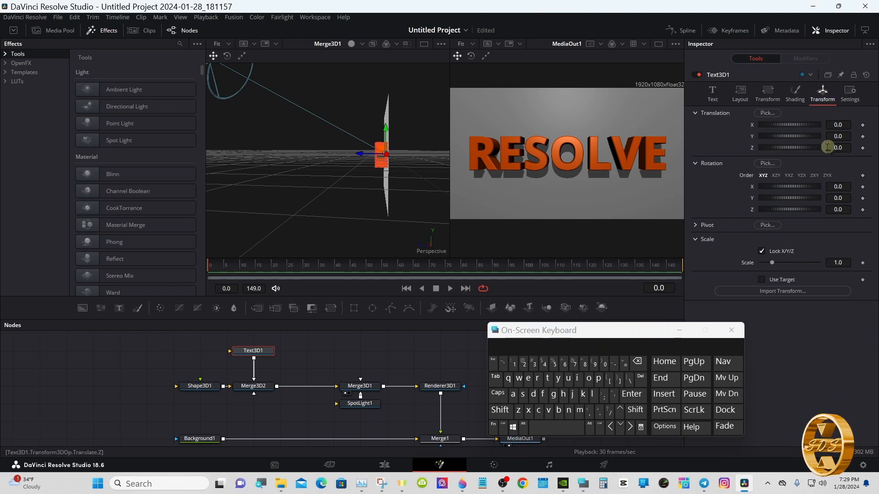
{"action": "left_click_drag", "start_coordinate": [830, 149], "coordinate": [840, 148]}
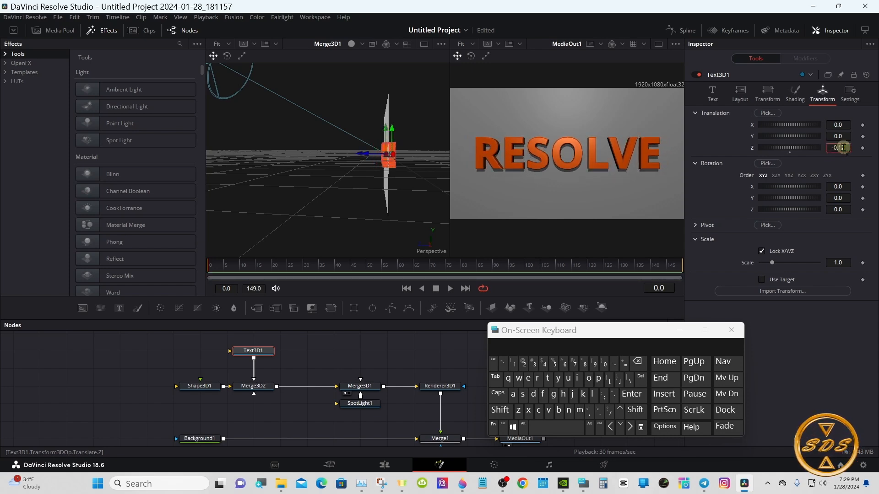
{"action": "left_click", "coordinate": [643, 363]}
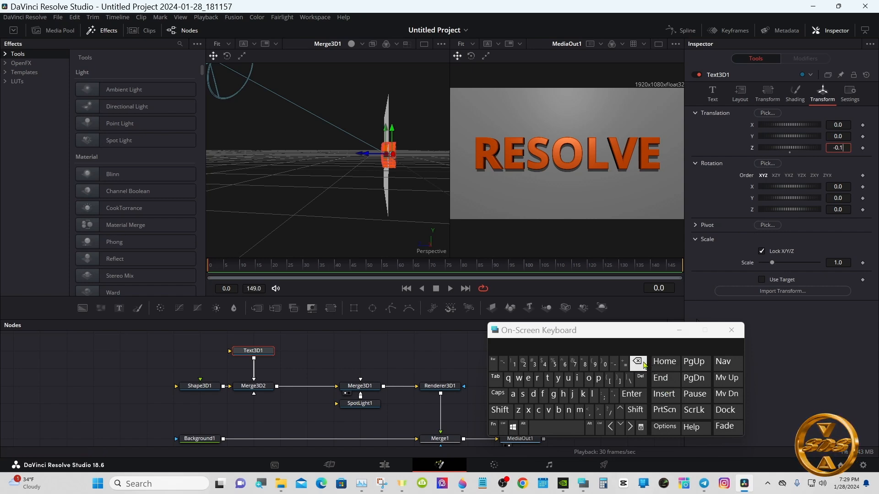
{"action": "left_click", "coordinate": [575, 364]}
{"action": "left_click", "coordinate": [632, 396]}
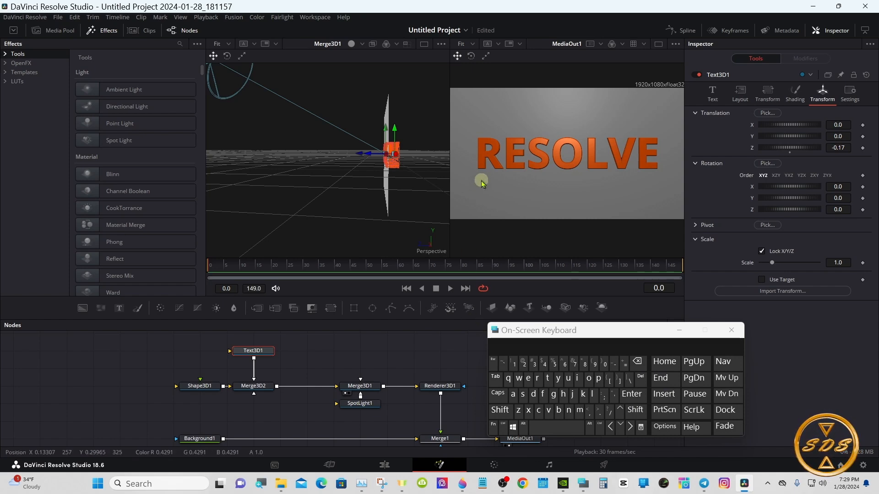
Keyframe Text3D1's current Z translation at frame 10, and set it to -0.03 at frame 40
{"action": "left_click_drag", "start_coordinate": [230, 265], "coordinate": [242, 270]}
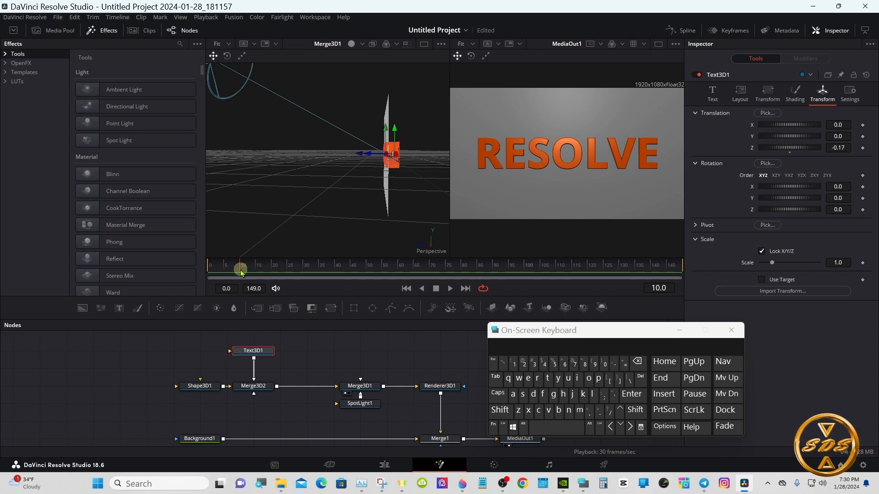
{"action": "left_click", "coordinate": [862, 149]}
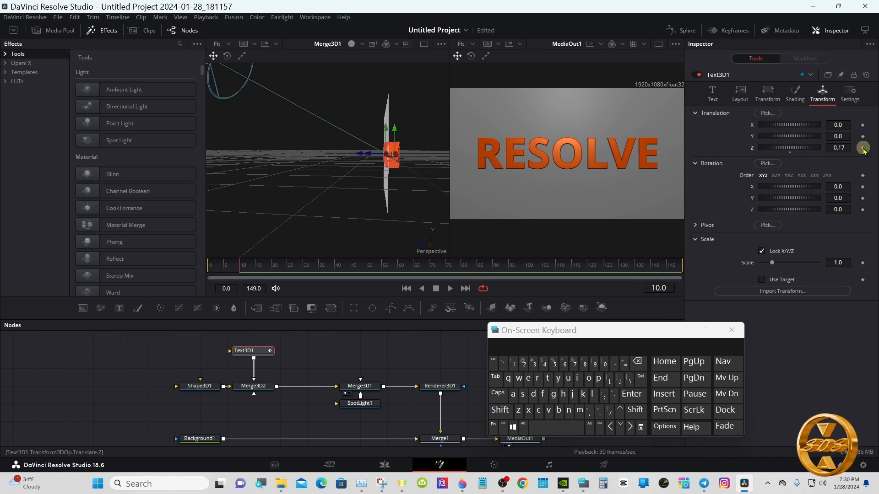
{"action": "left_click_drag", "start_coordinate": [238, 267], "coordinate": [333, 273]}
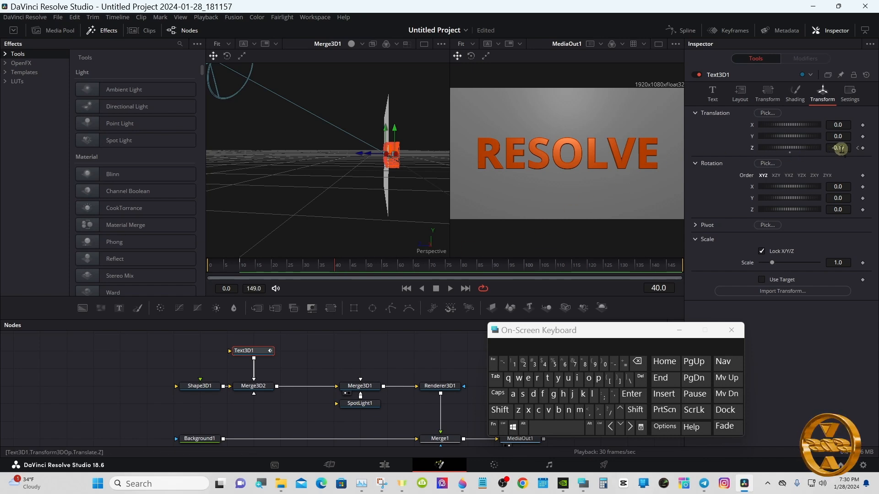
{"action": "left_click_drag", "start_coordinate": [840, 147], "coordinate": [843, 151]}
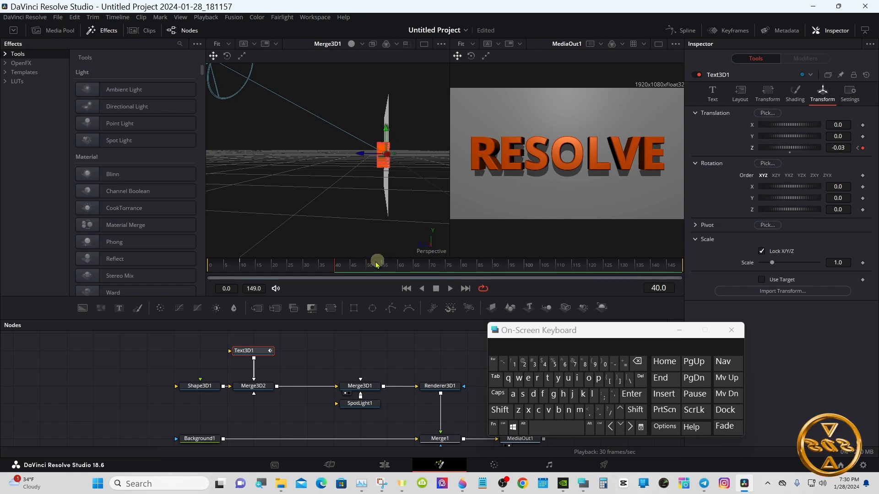
Add a holding keyframe for Text3D1's Z translation at frame 110
{"action": "left_click_drag", "start_coordinate": [343, 265], "coordinate": [557, 273]}
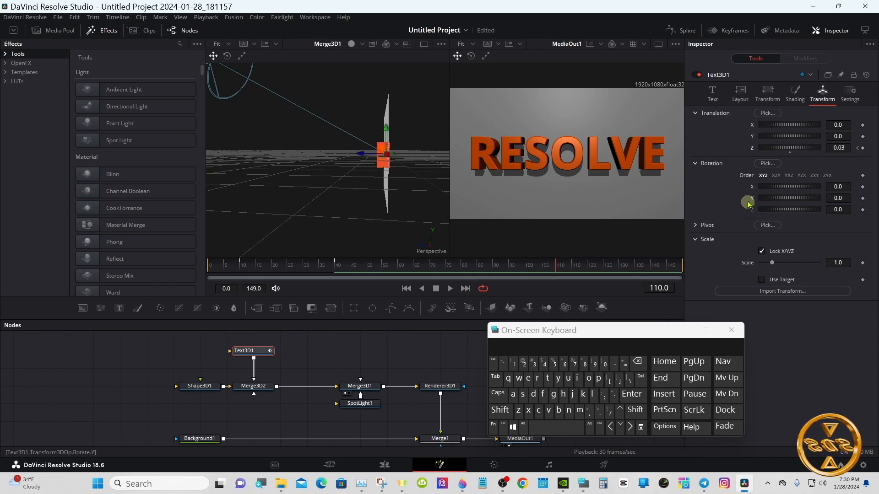
{"action": "left_click", "coordinate": [863, 148]}
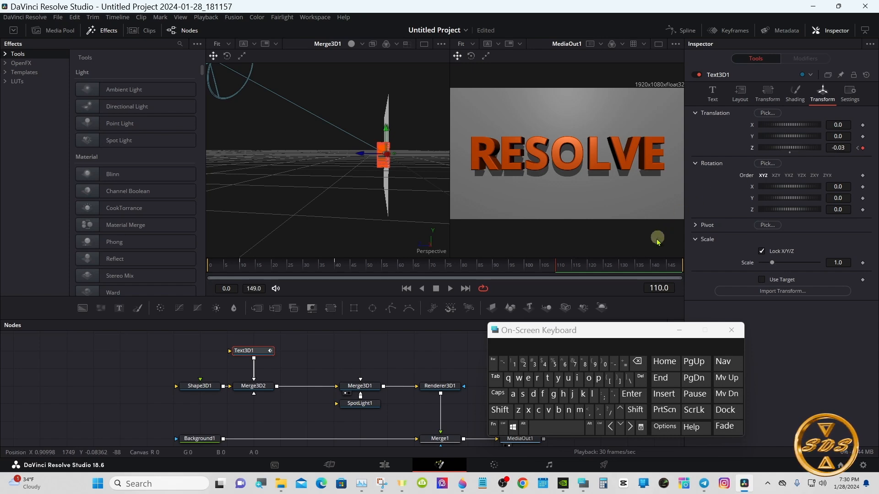
Keyframe Text3D1's Z translation at -0.17 on frame 140, and play back the animation
{"action": "left_click", "coordinate": [627, 266]}
{"action": "left_click_drag", "start_coordinate": [627, 268], "coordinate": [654, 271]}
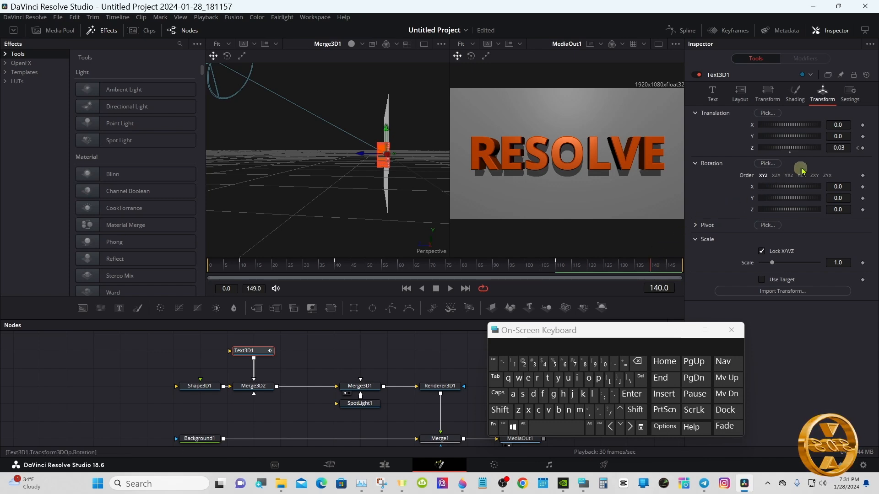
{"action": "left_click_drag", "start_coordinate": [839, 148], "coordinate": [840, 147]}
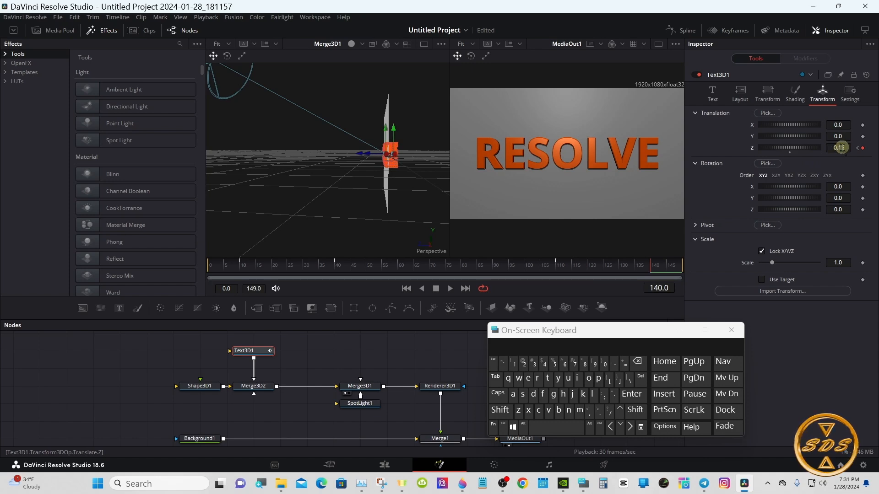
{"action": "left_click", "coordinate": [846, 146]}
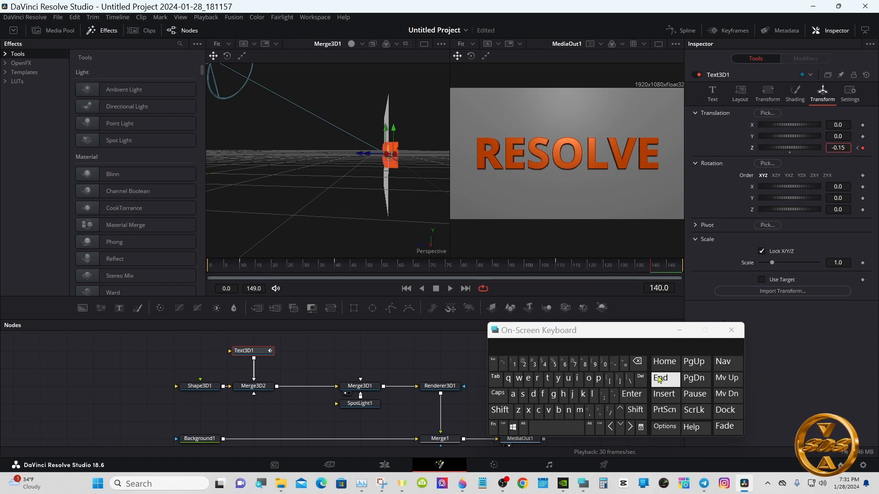
{"action": "left_click", "coordinate": [643, 365]}
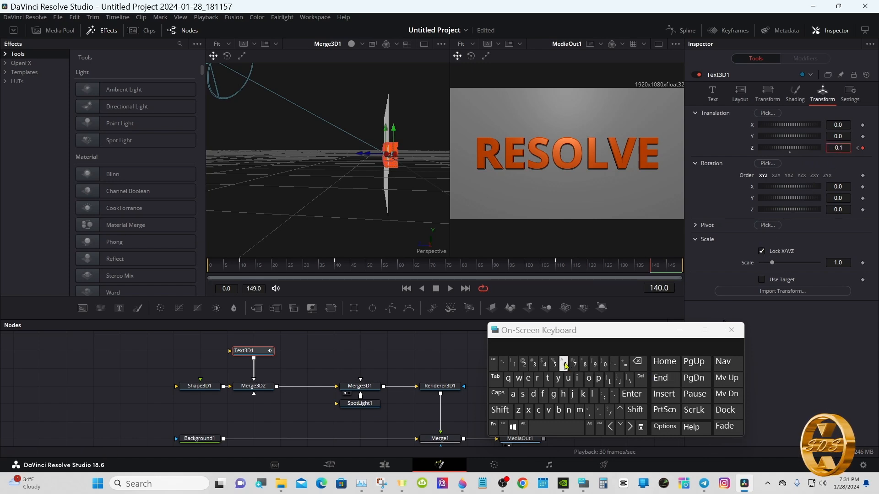
{"action": "type", "text": "7"}
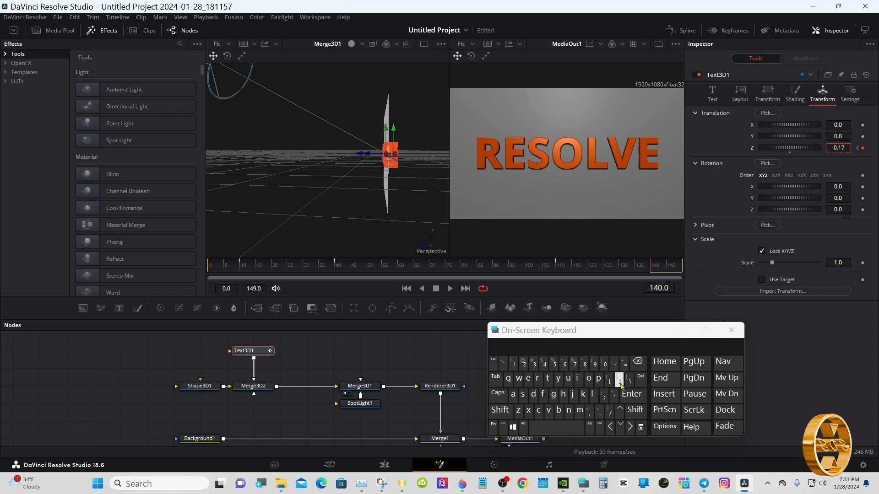
{"action": "left_click", "coordinate": [632, 394]}
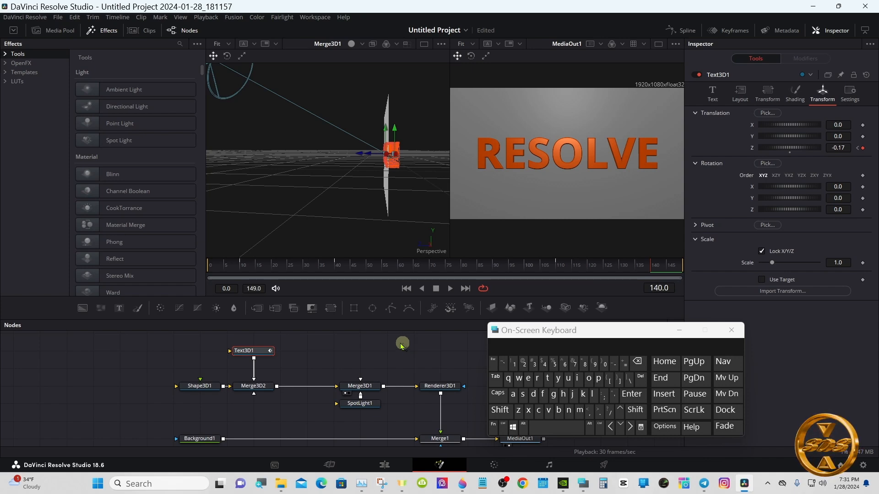
{"action": "left_click", "coordinate": [453, 290]}
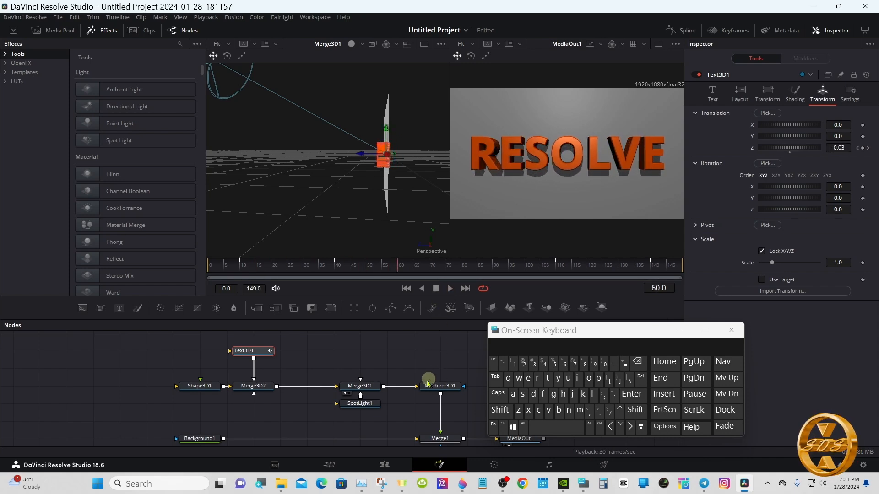
Raise SpotLight1 by setting its Y translation to about 2.638
{"action": "left_click", "coordinate": [369, 405]}
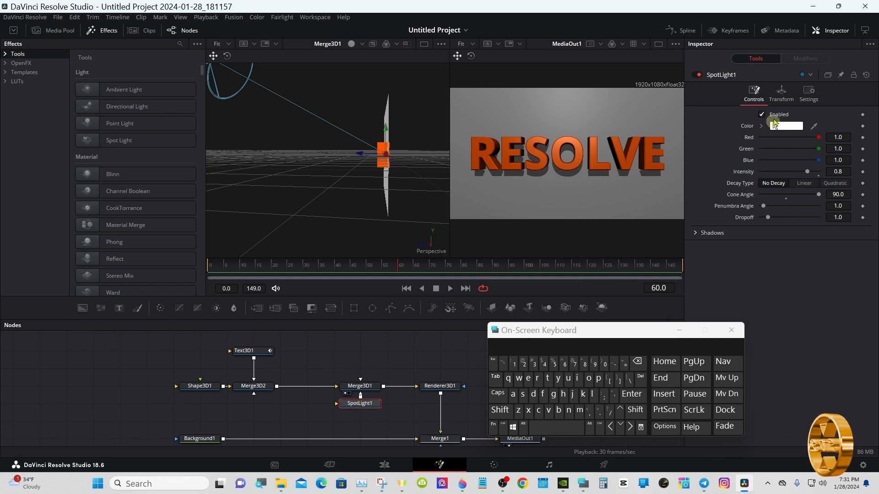
{"action": "left_click", "coordinate": [780, 93]}
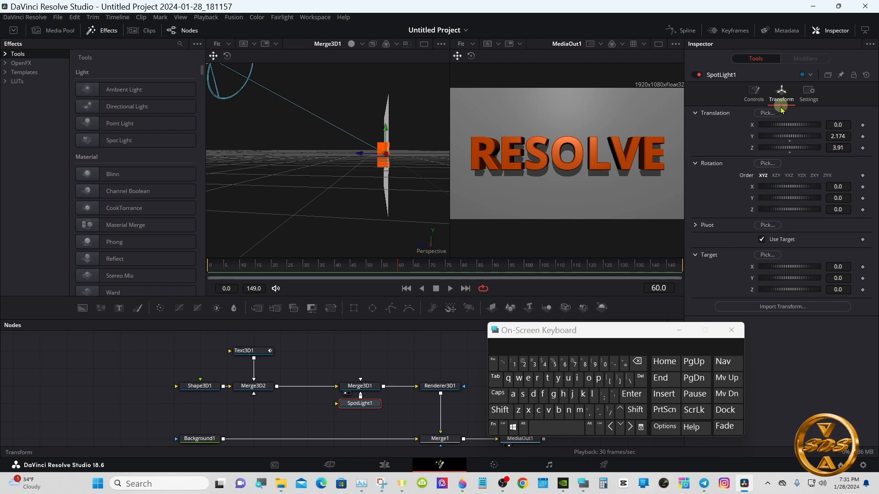
{"action": "left_click_drag", "start_coordinate": [787, 137], "coordinate": [795, 137]}
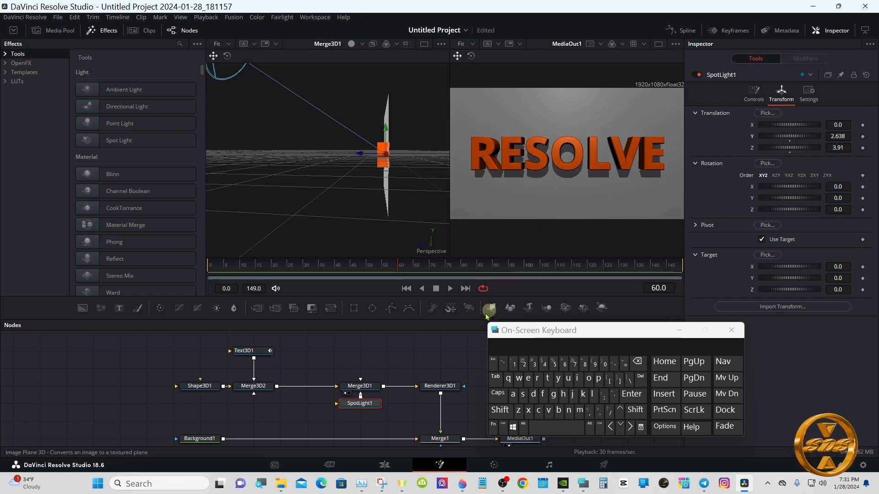
Enlarge the node area, switch to a single MediaOut1 viewer, and minimize the on-screen keyboard
{"action": "left_click_drag", "start_coordinate": [459, 320], "coordinate": [457, 264]}
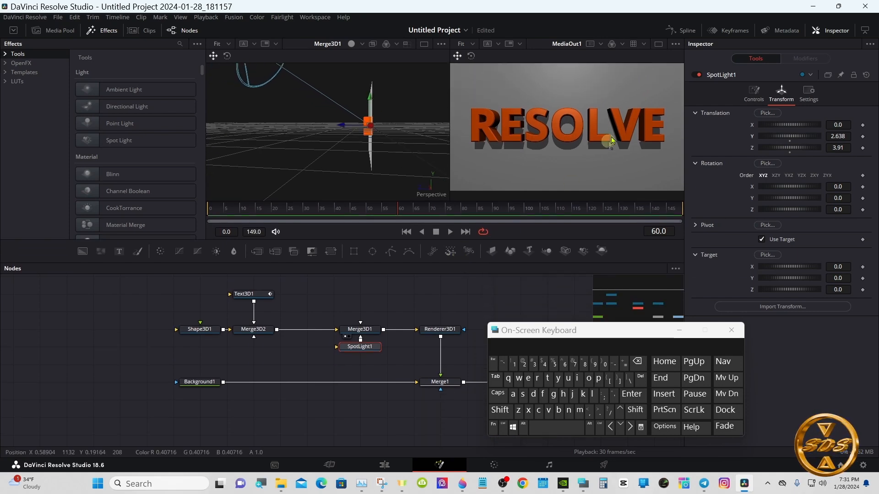
{"action": "left_click", "coordinate": [658, 43]}
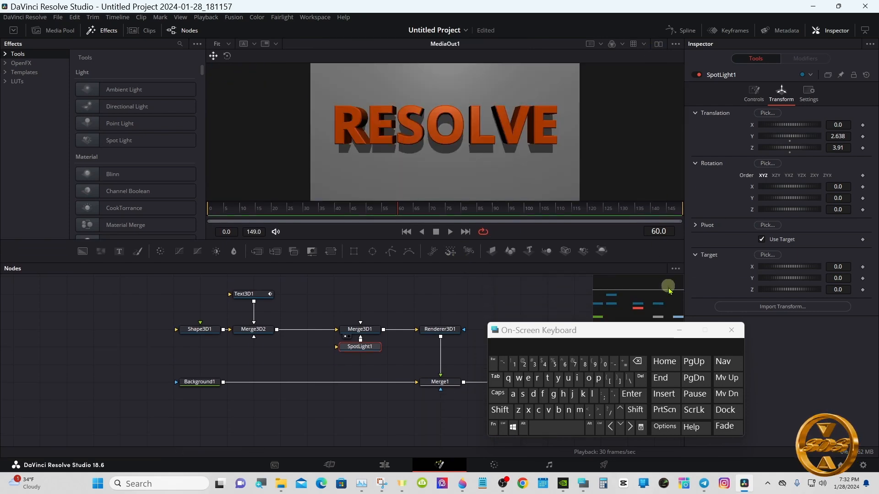
{"action": "left_click", "coordinate": [679, 329]}
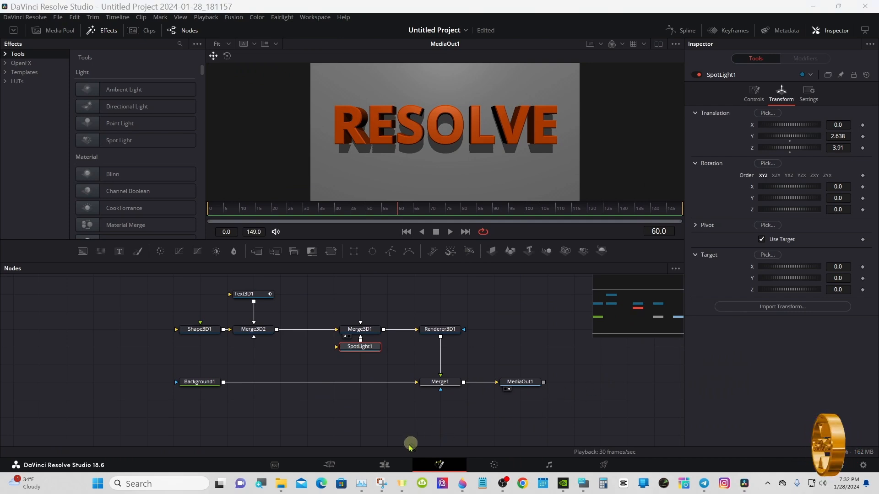
Play the Fusion composition from the start of the timeline on the Edit page to review the animation
{"action": "left_click", "coordinate": [385, 465]}
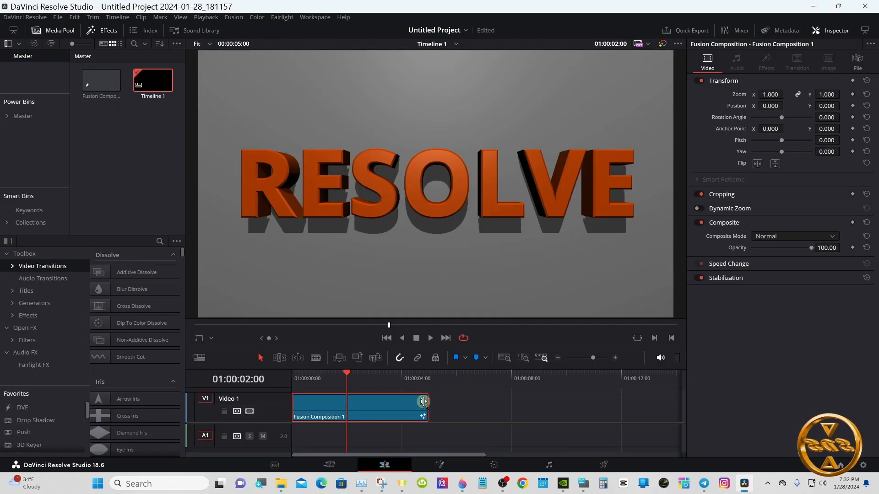
{"action": "left_click_drag", "start_coordinate": [346, 374], "coordinate": [292, 375]}
{"action": "left_click", "coordinate": [430, 338]}
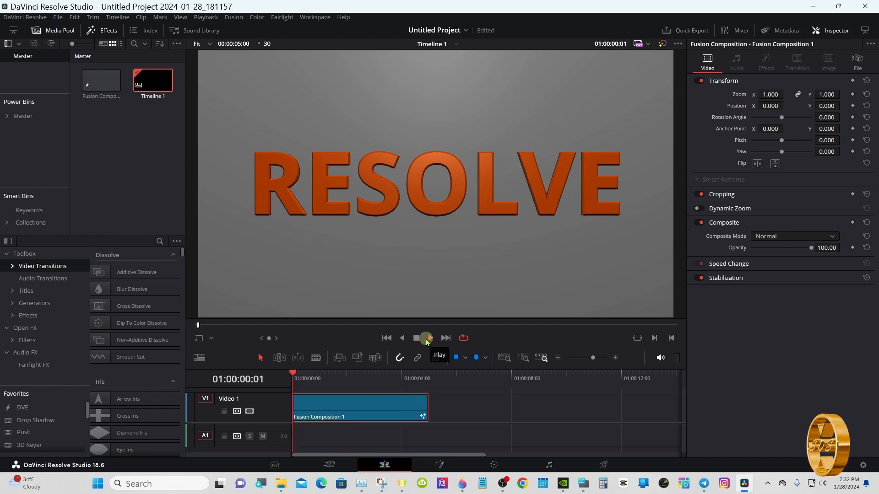
{"action": "left_click", "coordinate": [416, 338]}
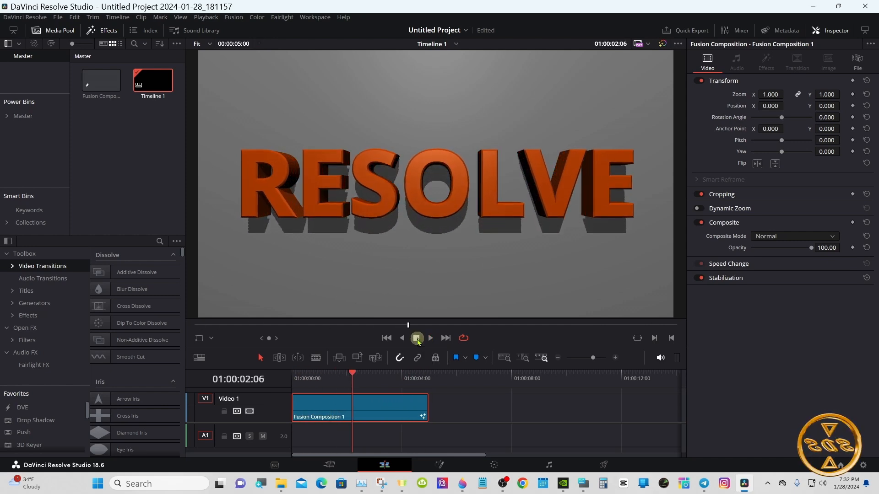
Return to the Fusion page and bring the on-screen keyboard back, placed clear of the nodes
{"action": "left_click", "coordinate": [440, 465]}
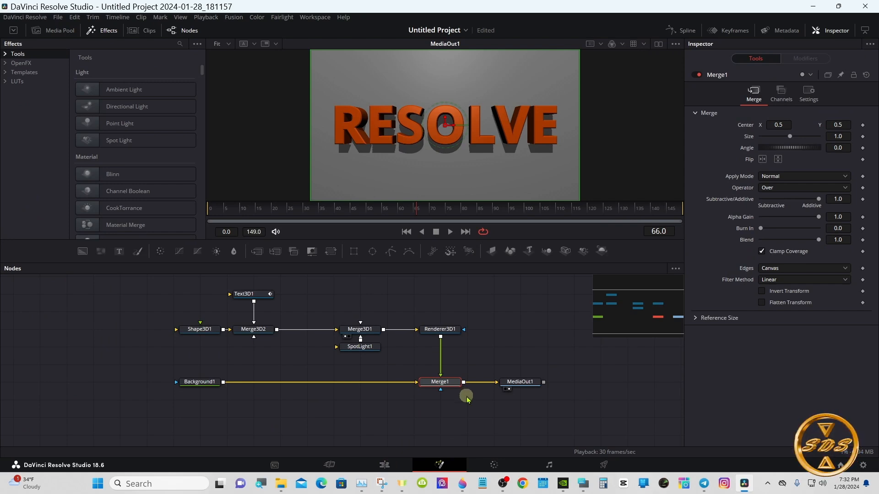
{"action": "left_click", "coordinate": [577, 481]}
{"action": "left_click_drag", "start_coordinate": [524, 331], "coordinate": [628, 328]}
{"action": "left_click", "coordinate": [544, 327]}
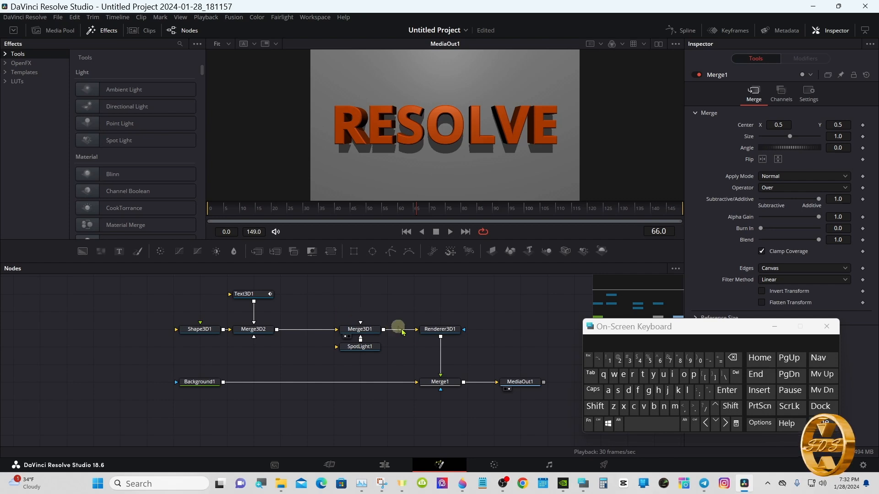
Select all nodes in the composition, from Text3D1 and Shape3D1 through MediaOut1
{"action": "left_click", "coordinate": [598, 424]}
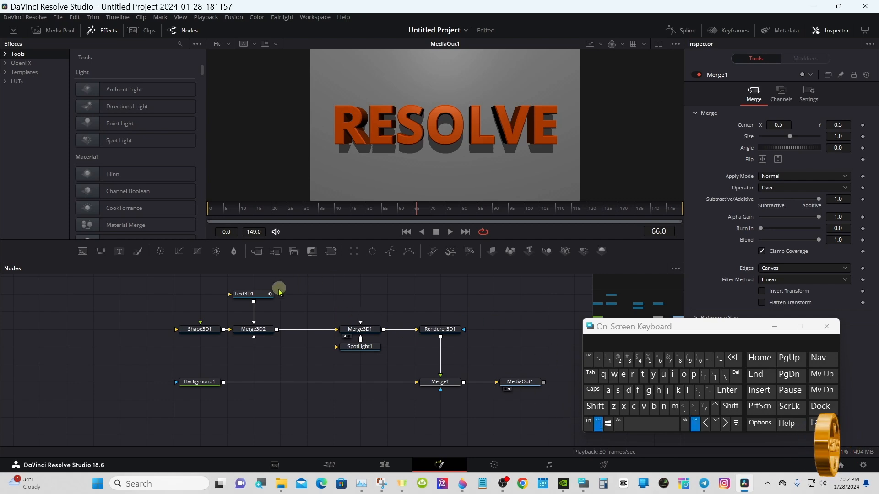
{"action": "left_click", "coordinate": [266, 301], "text": "ctrl"}
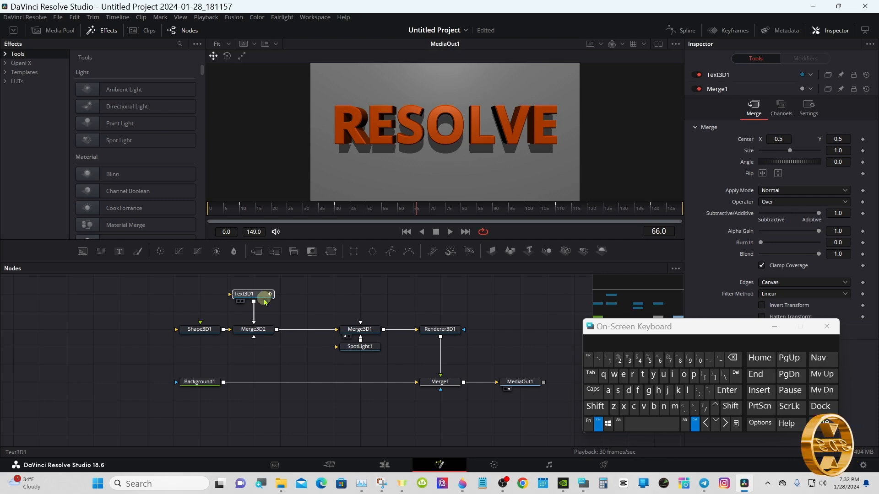
{"action": "left_click", "coordinate": [214, 332], "text": "ctrl"}
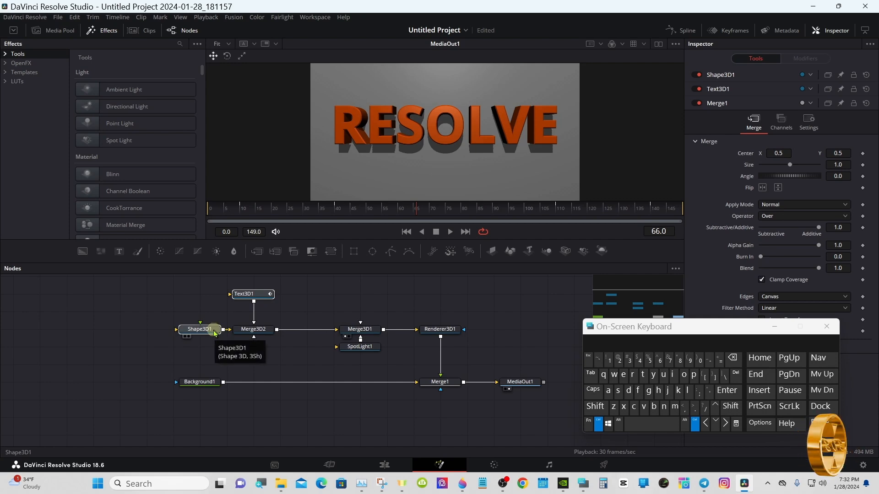
{"action": "left_click", "coordinate": [361, 352], "text": "ctrl"}
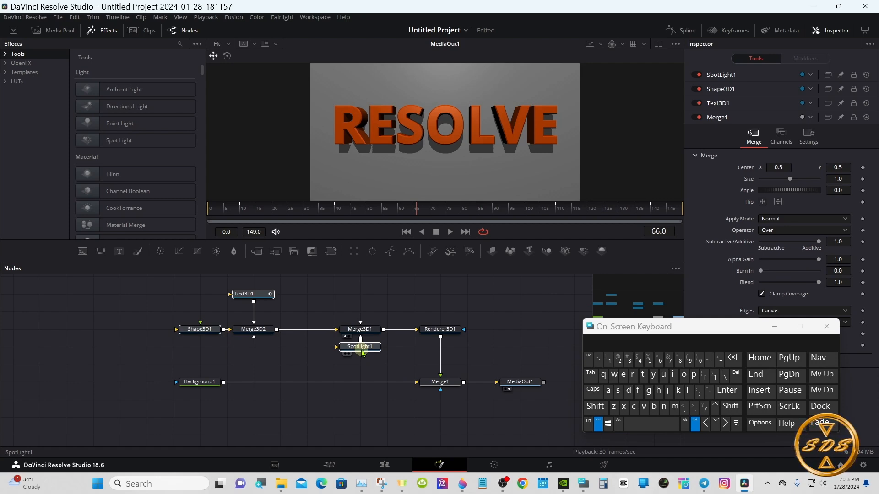
{"action": "left_click", "coordinate": [609, 392]}
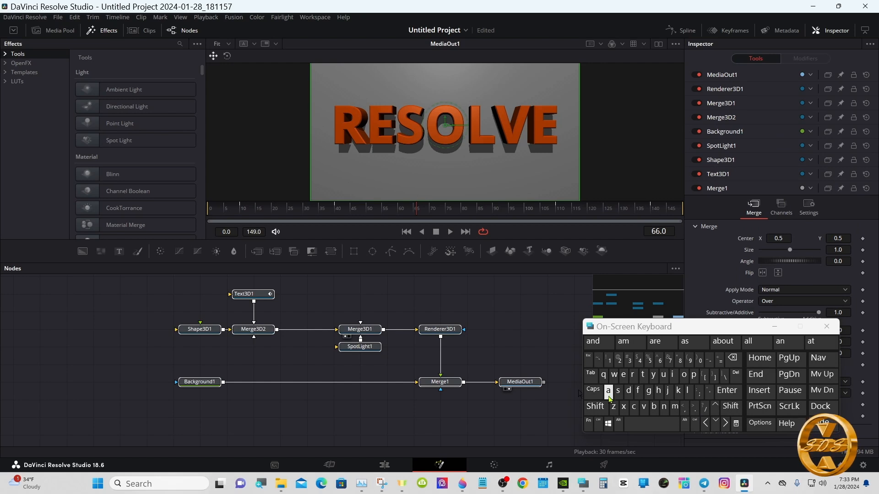
Start creating a macro from all the selected nodes, with Merge1 as the active node
{"action": "left_click", "coordinate": [599, 424]}
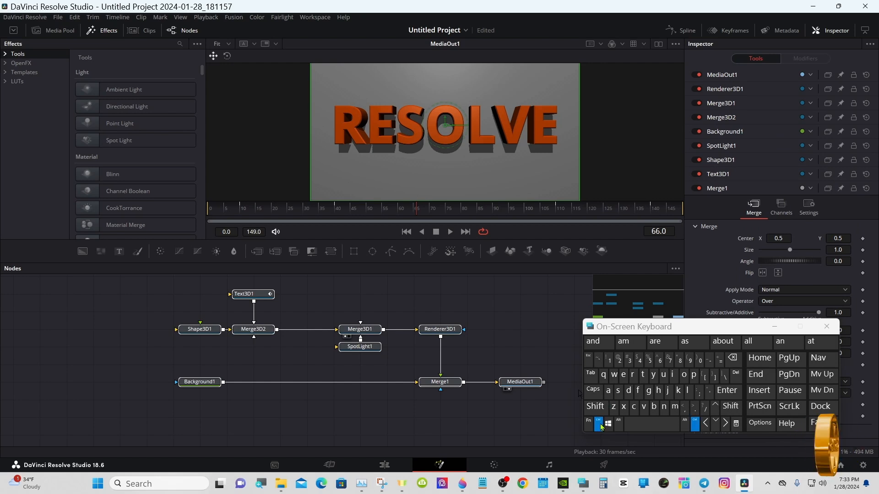
{"action": "left_click", "coordinate": [523, 383], "text": "ctrl"}
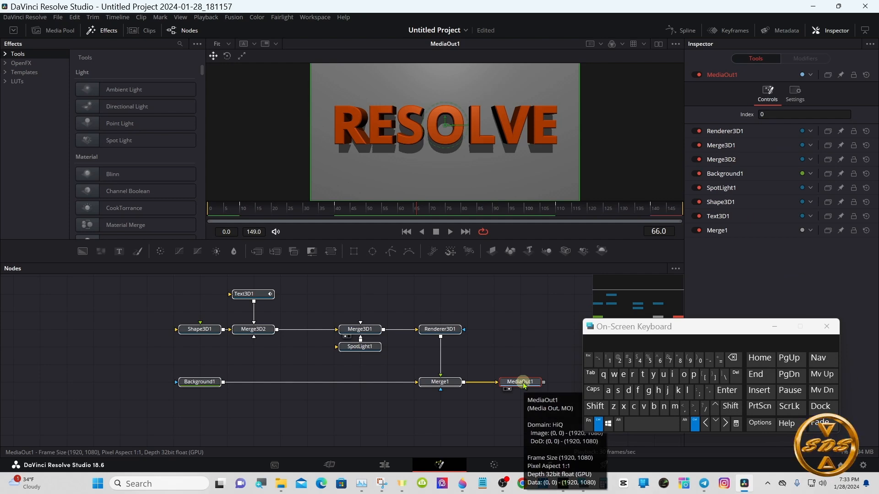
{"action": "left_click", "coordinate": [435, 383]}
{"action": "right_click", "coordinate": [438, 386]}
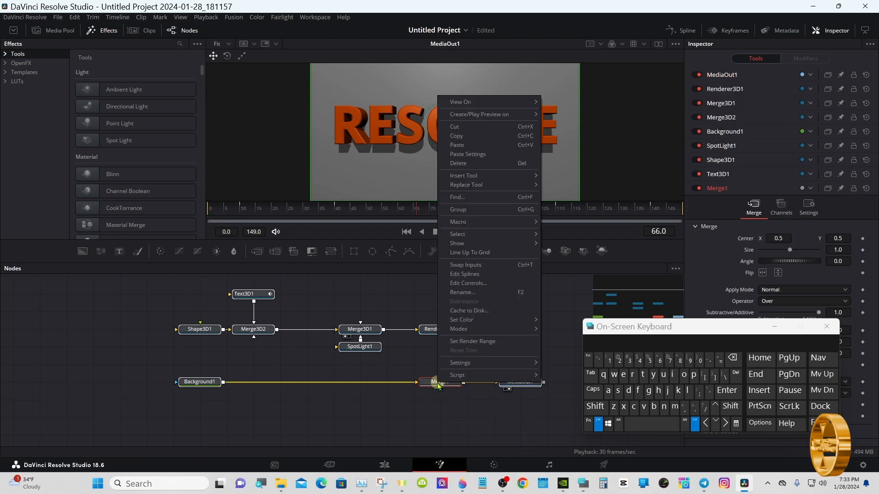
{"action": "left_click", "coordinate": [521, 385]}
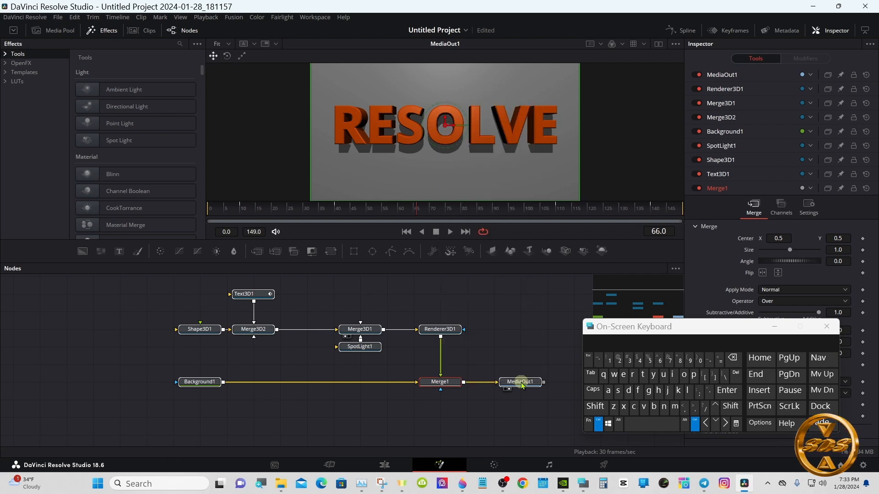
{"action": "right_click", "coordinate": [442, 386]}
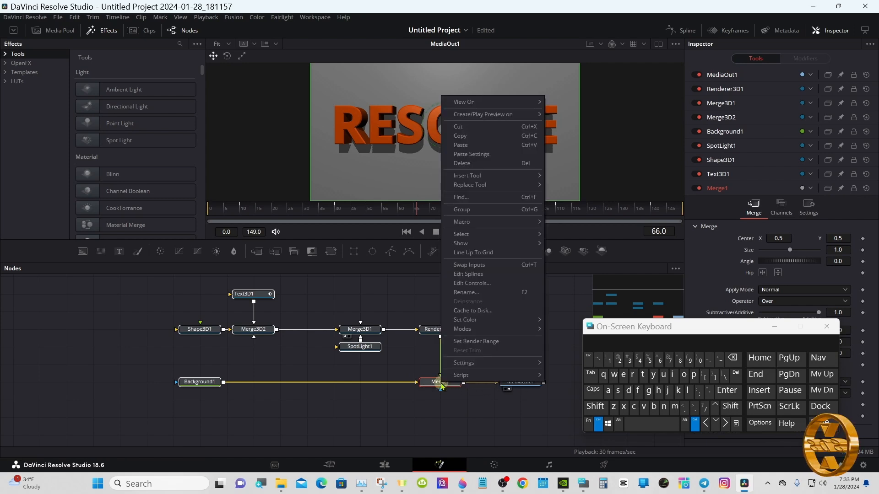
{"action": "mouse_move", "coordinate": [514, 223]}
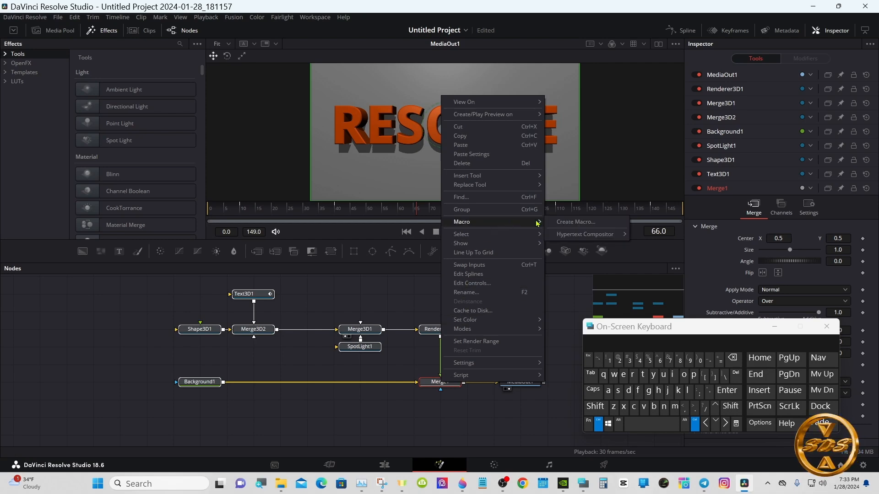
{"action": "left_click", "coordinate": [578, 222]}
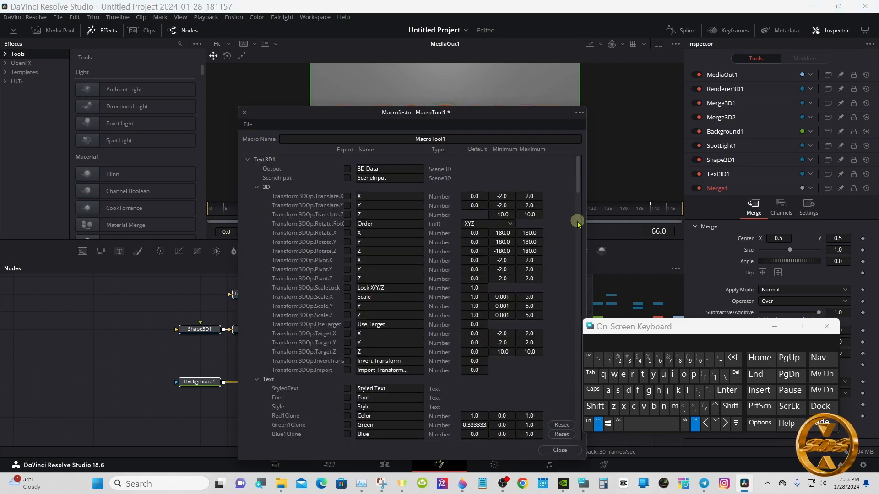
Name the macro "3D Wall text tutorial"
{"action": "left_click_drag", "start_coordinate": [356, 115], "coordinate": [364, 76]}
{"action": "left_click", "coordinate": [458, 96]}
{"action": "left_click", "coordinate": [599, 422]}
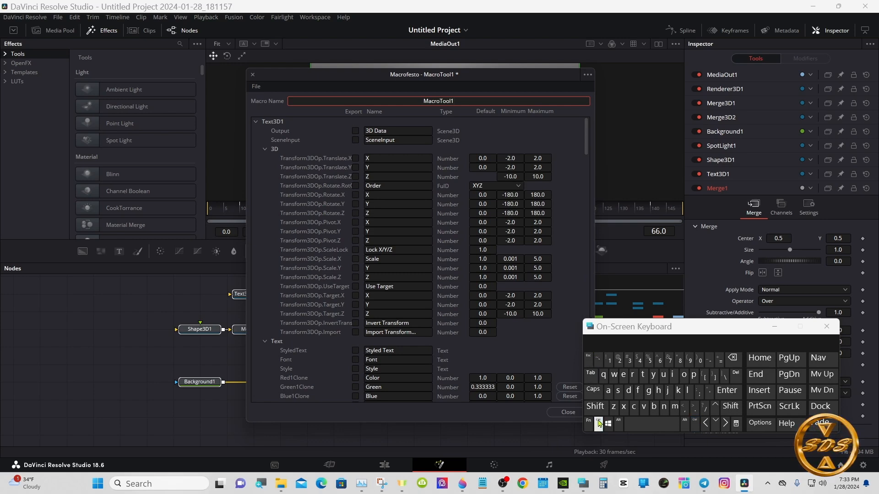
{"action": "left_click", "coordinate": [732, 357]}
{"action": "left_click", "coordinate": [629, 360]}
{"action": "left_click", "coordinate": [594, 405]}
{"action": "left_click", "coordinate": [628, 391]}
{"action": "left_click", "coordinate": [651, 424]}
{"action": "left_click", "coordinate": [595, 406]}
{"action": "left_click", "coordinate": [614, 374]}
{"action": "left_click", "coordinate": [609, 391]}
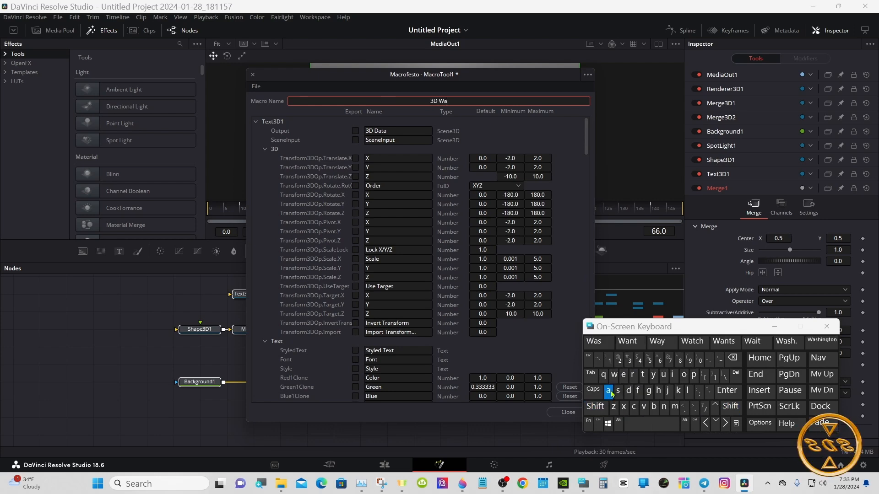
{"action": "left_click", "coordinate": [688, 391]}
{"action": "left_click", "coordinate": [688, 391]}
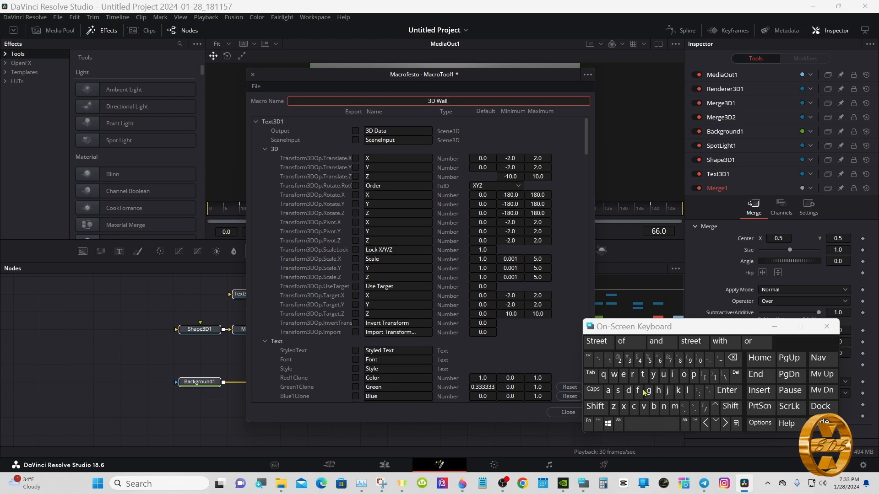
{"action": "left_click", "coordinate": [642, 375]}
{"action": "left_click", "coordinate": [624, 375]}
{"action": "left_click", "coordinate": [623, 406]}
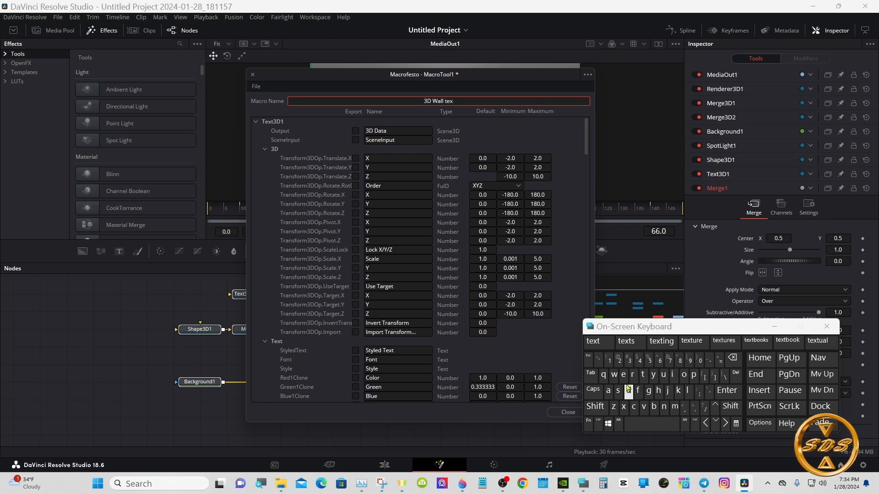
{"action": "left_click", "coordinate": [593, 341]}
{"action": "left_click", "coordinate": [642, 375]}
{"action": "left_click", "coordinate": [663, 374]}
{"action": "left_click", "coordinate": [642, 374]}
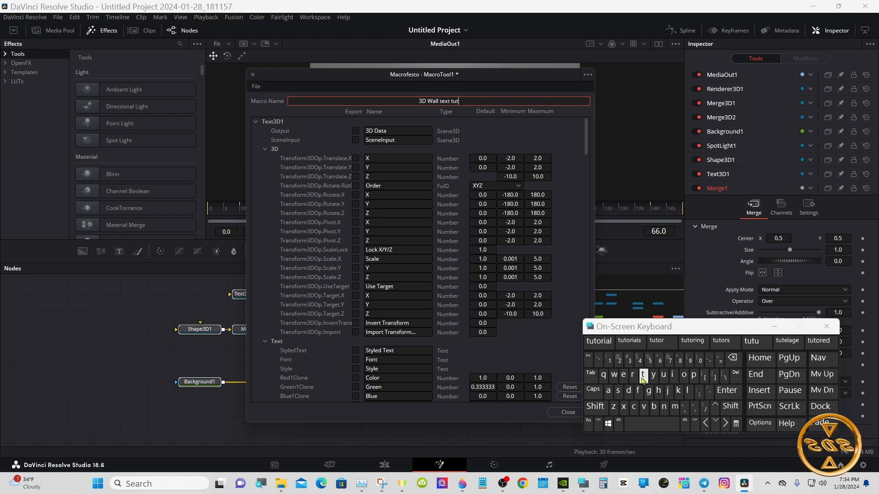
{"action": "left_click", "coordinate": [599, 341]}
{"action": "left_click", "coordinate": [555, 131]}
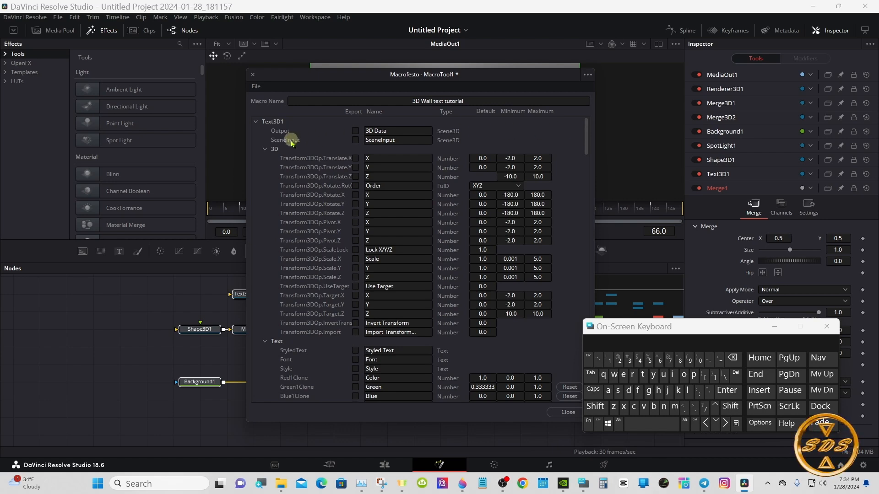
Collapse the macro's 3D group and show the Text3D1 node's text settings, with the on-screen keyboard moved clear of them
{"action": "left_click", "coordinate": [263, 149]}
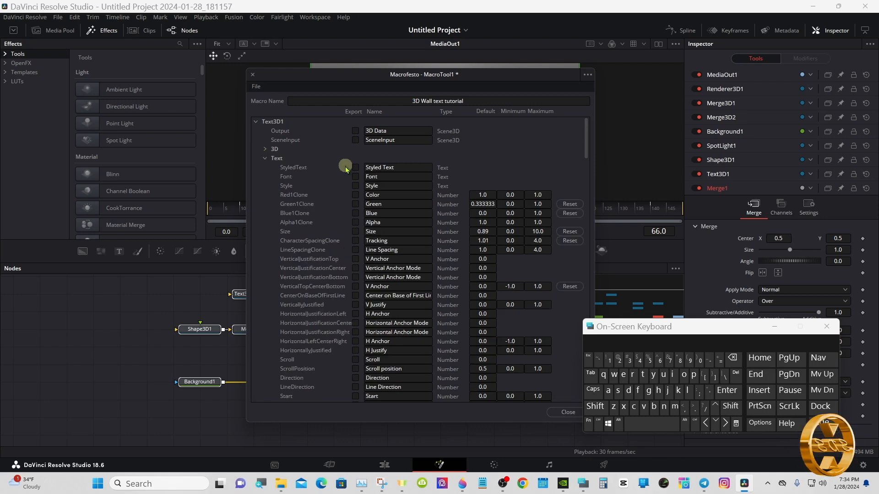
{"action": "left_click", "coordinate": [241, 296]}
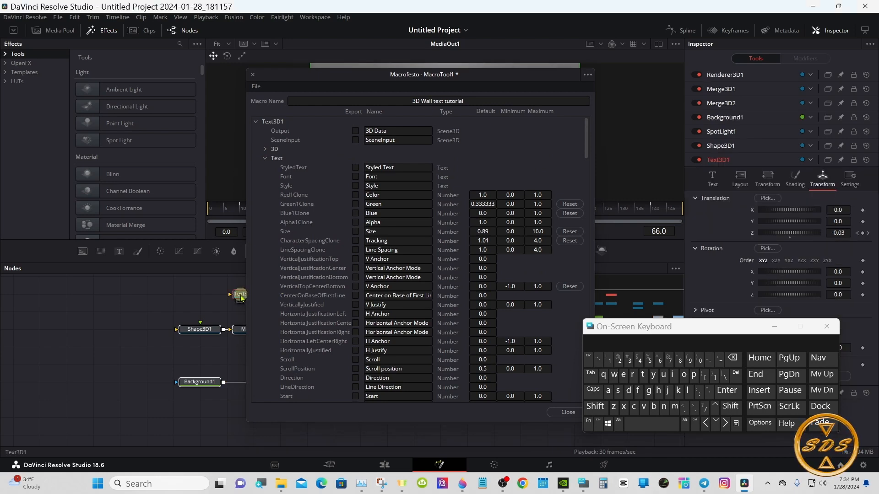
{"action": "left_click_drag", "start_coordinate": [655, 332], "coordinate": [545, 363]}
{"action": "left_click_drag", "start_coordinate": [626, 359], "coordinate": [573, 362]}
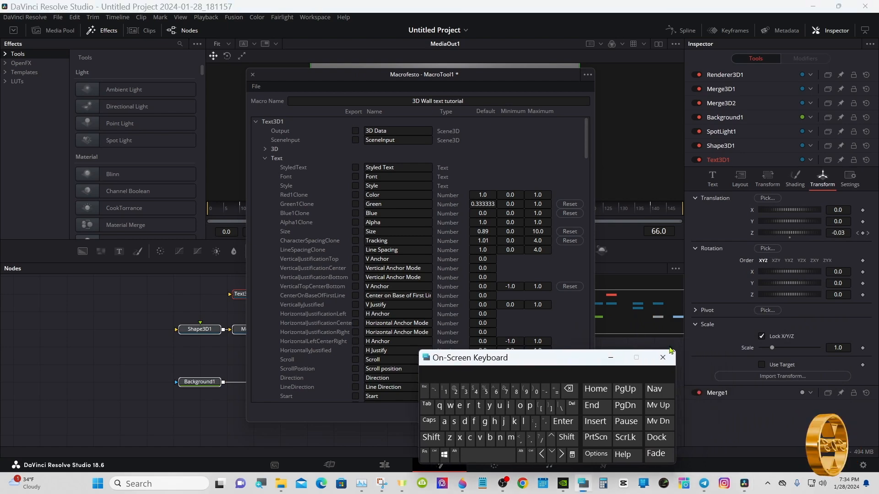
{"action": "left_click", "coordinate": [705, 178]}
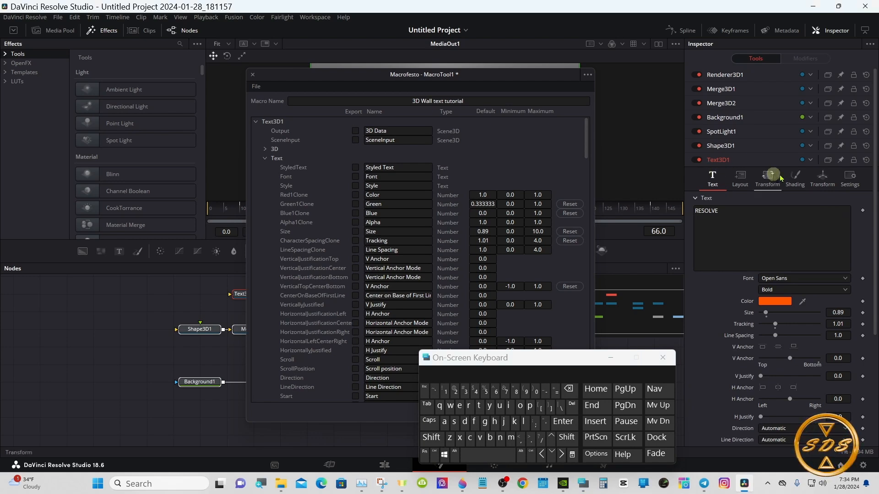
{"action": "left_click_drag", "start_coordinate": [874, 175], "coordinate": [874, 229]}
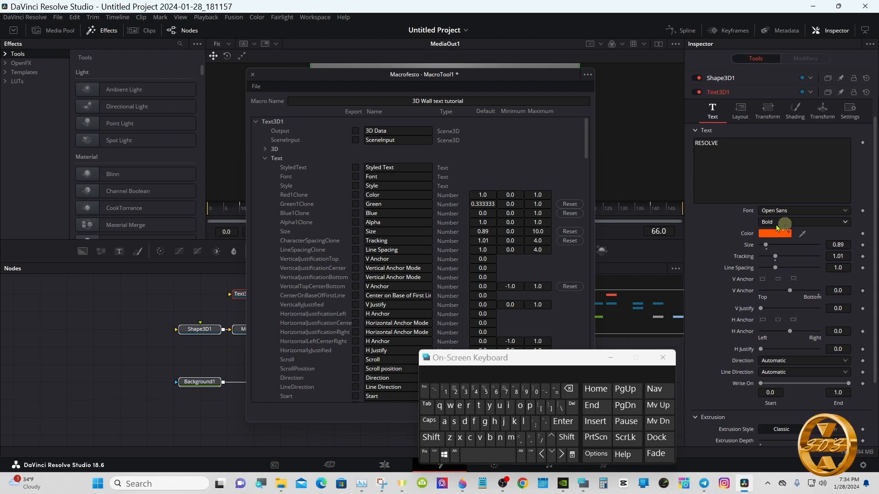
Export Text3D1's Styled Text, Font, Style, Color, Green, Blue, Alpha, Size and Tracking controls in the macro
{"action": "left_click", "coordinate": [356, 168]}
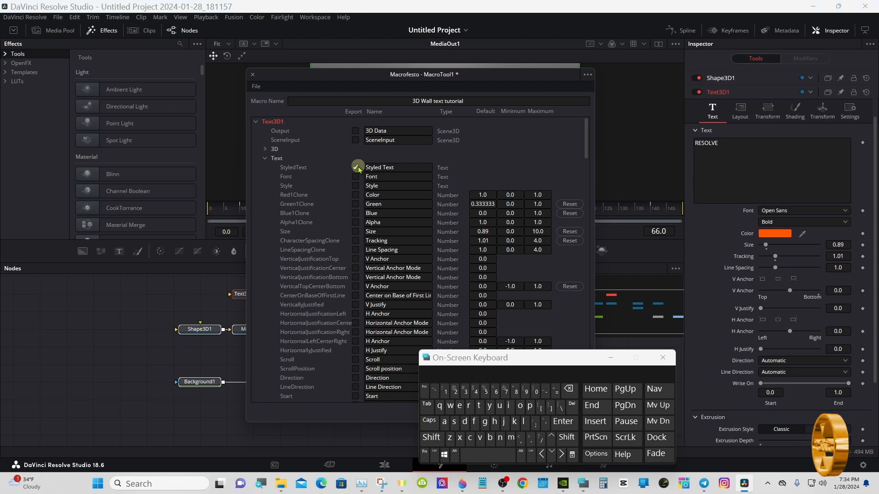
{"action": "left_click", "coordinate": [356, 178]}
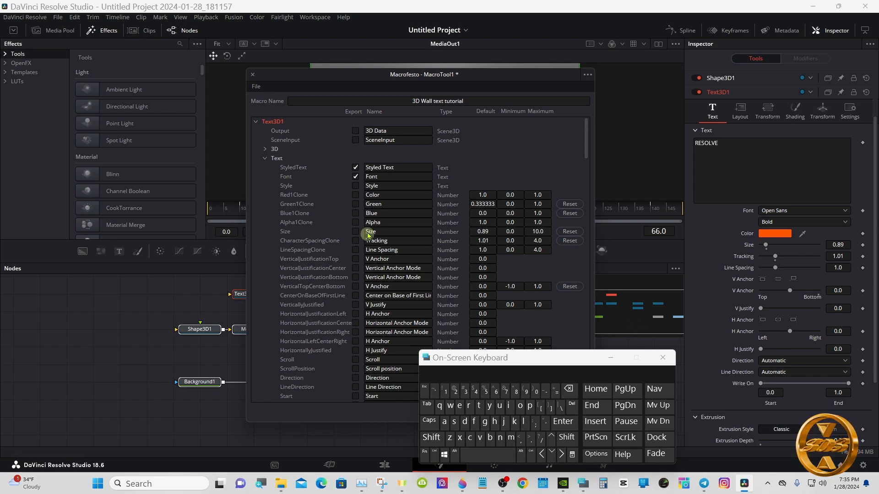
{"action": "left_click", "coordinate": [355, 186]}
{"action": "left_click", "coordinate": [355, 194]}
{"action": "left_click", "coordinate": [356, 204]}
{"action": "left_click", "coordinate": [356, 214]}
{"action": "left_click", "coordinate": [356, 222]}
{"action": "left_click", "coordinate": [356, 232]}
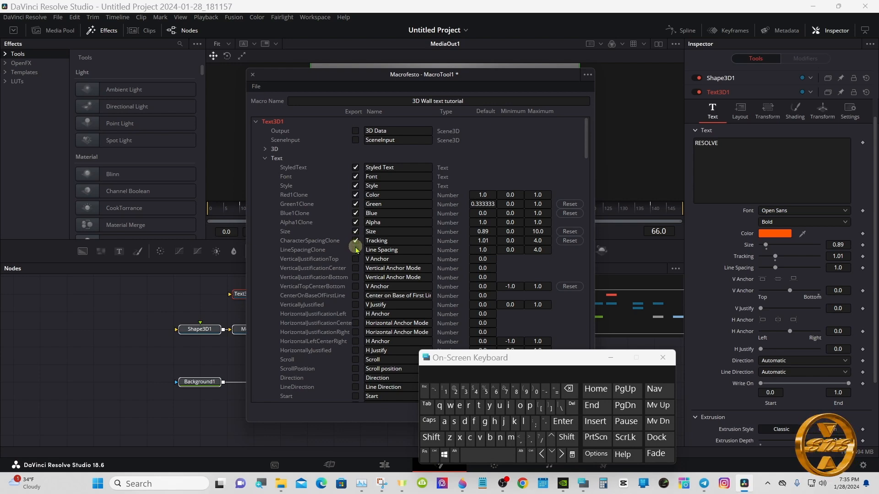
Export Text3D1's Line Spacing and its VerticalJustificationTop, VerticalJustificationCenter and VerticalJustificationBottom controls
{"action": "left_click", "coordinate": [356, 250]}
{"action": "left_click", "coordinate": [355, 259]}
{"action": "left_click", "coordinate": [356, 268]}
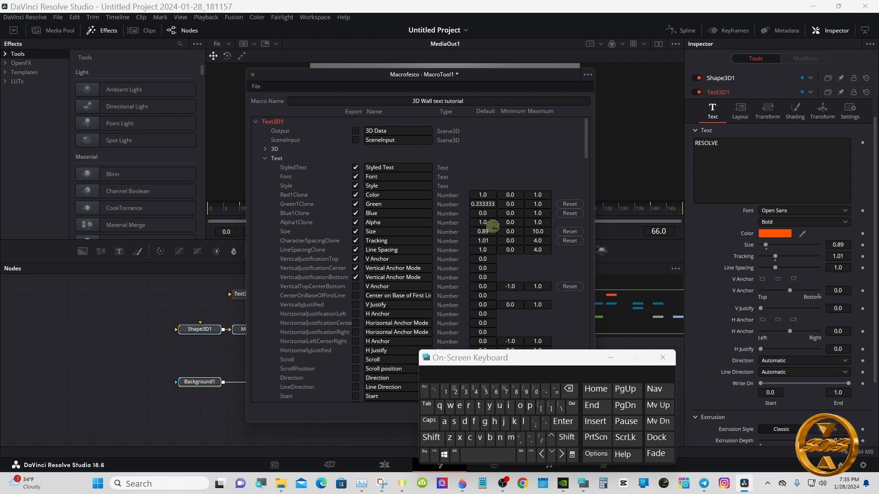
Export Text3D1's extrusion controls in the macro, from ExtrusionStyle through FrontBevel, checking them against the node's Extrusion settings
{"action": "scroll", "coordinate": [581, 161], "scroll_direction": "down", "scroll_amount": 5}
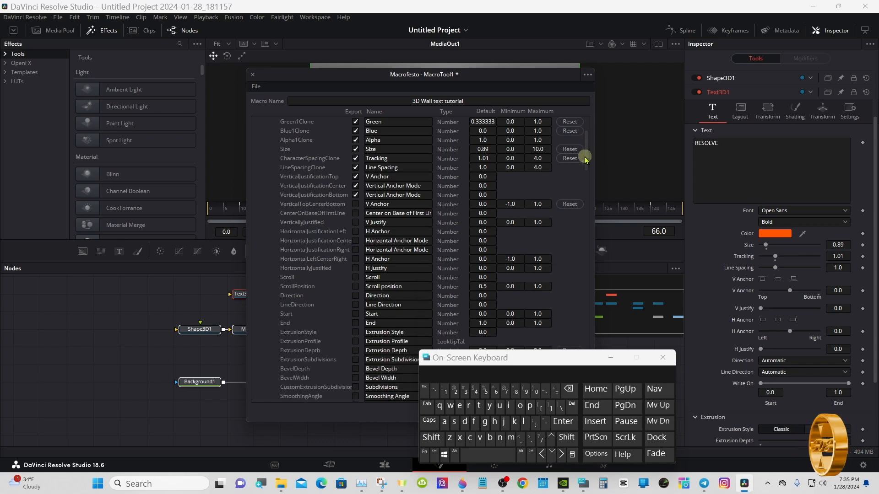
{"action": "scroll", "coordinate": [584, 167], "scroll_direction": "down", "scroll_amount": 3}
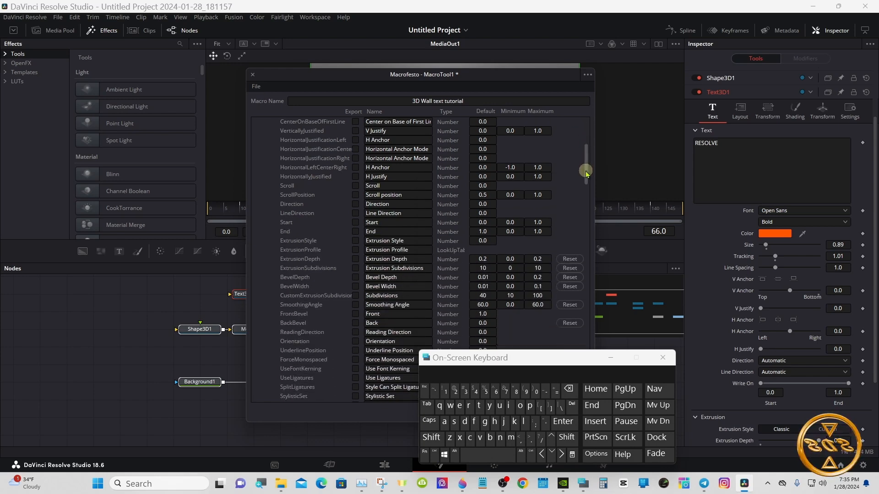
{"action": "left_click", "coordinate": [356, 241]}
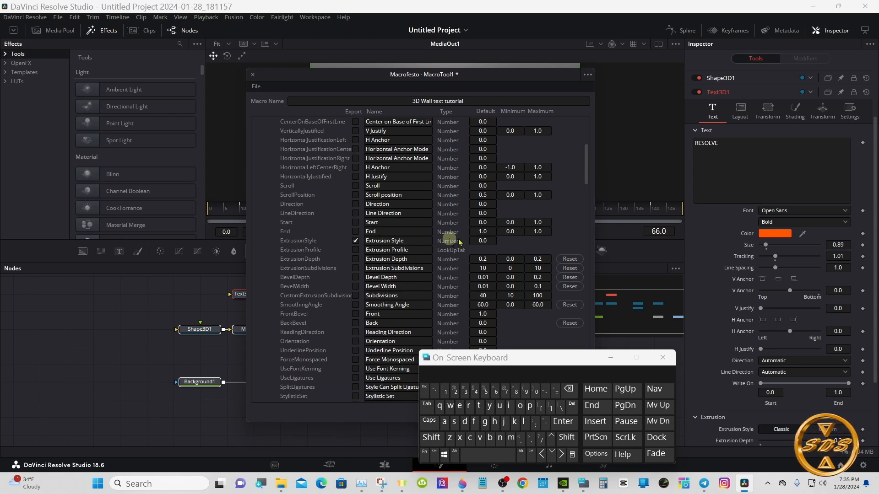
{"action": "left_click", "coordinate": [874, 206]}
{"action": "left_click_drag", "start_coordinate": [873, 206], "coordinate": [873, 267]}
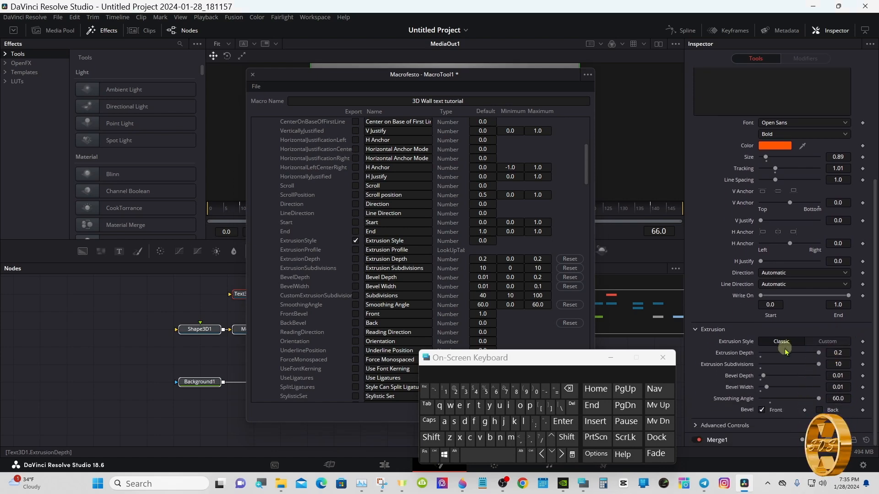
{"action": "left_click", "coordinate": [356, 250]}
{"action": "left_click", "coordinate": [355, 259]}
{"action": "left_click", "coordinate": [356, 268]}
{"action": "left_click", "coordinate": [356, 277]}
{"action": "left_click", "coordinate": [355, 287]}
{"action": "left_click", "coordinate": [355, 295]}
{"action": "left_click", "coordinate": [355, 305]}
{"action": "left_click", "coordinate": [355, 314]}
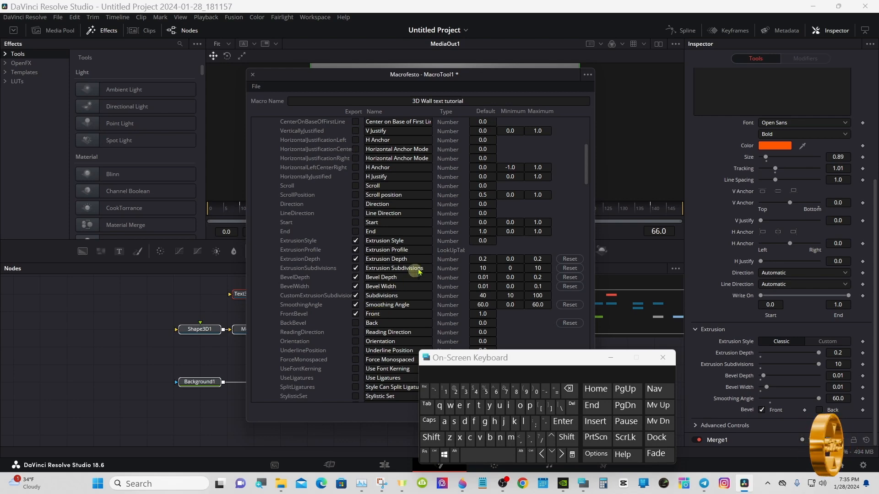
Collapse the macro's Text group and export LayoutType and Center from the Layout group, with the node's Layout settings shown
{"action": "left_click_drag", "start_coordinate": [587, 176], "coordinate": [587, 145]}
{"action": "left_click", "coordinate": [265, 158]}
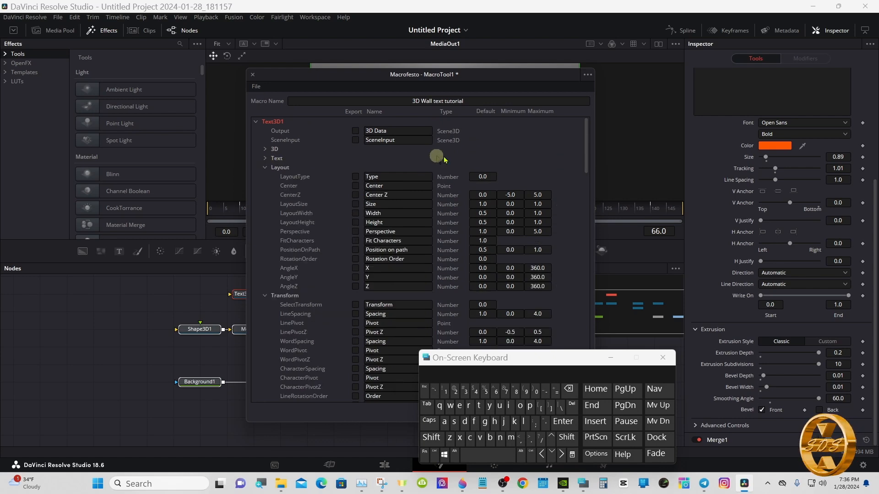
{"action": "scroll", "coordinate": [868, 221], "scroll_direction": "up", "scroll_amount": 5}
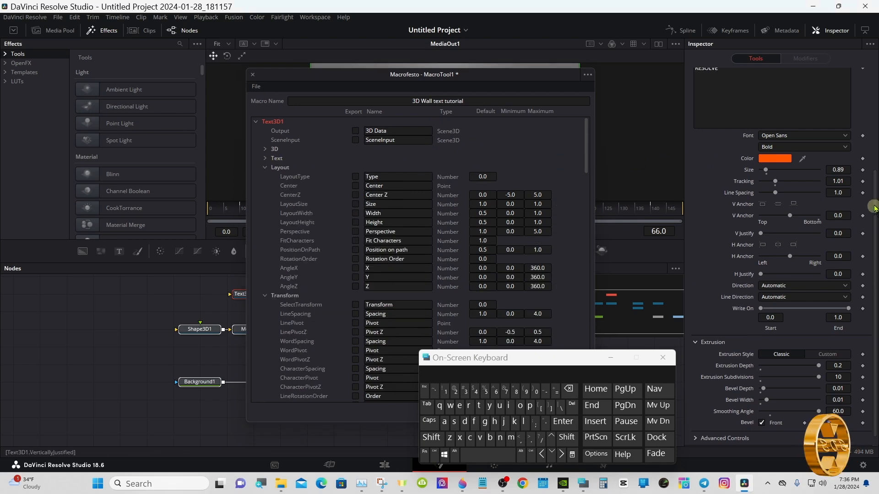
{"action": "left_click", "coordinate": [742, 93]}
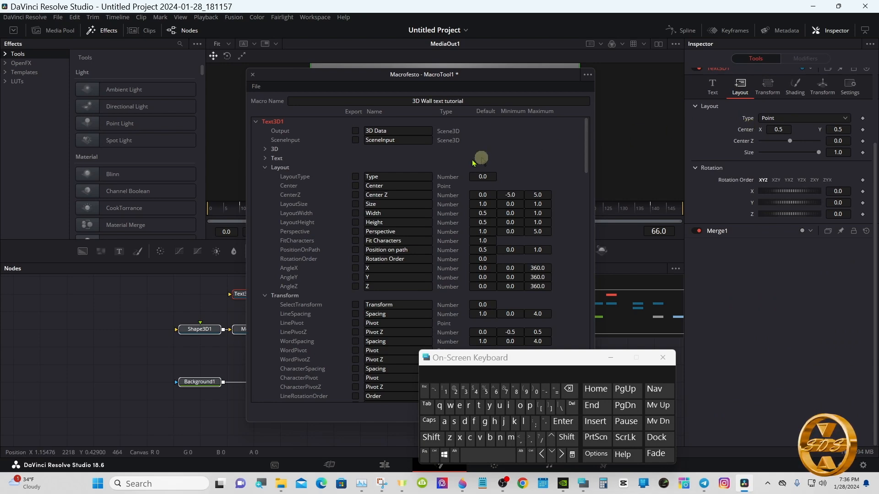
{"action": "left_click", "coordinate": [355, 176]}
{"action": "left_click", "coordinate": [355, 186]}
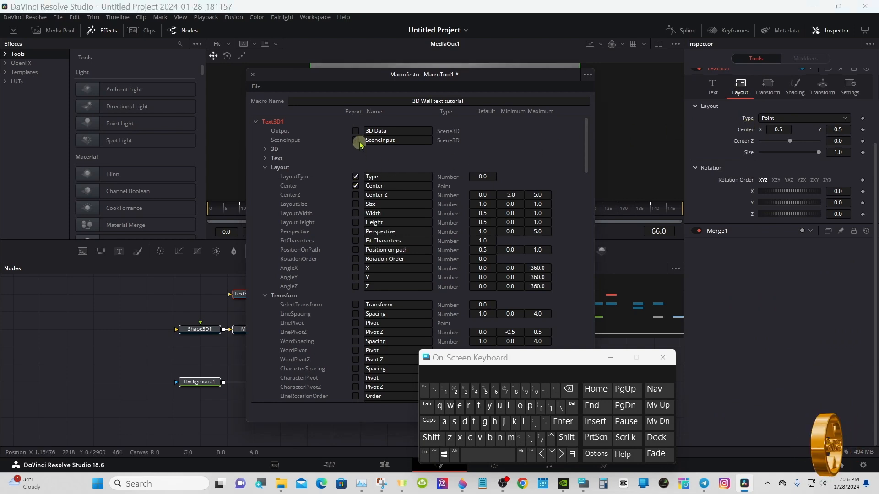
Try layout rotations of about 20.9 on Z and 54.8 on Y on the RESOLVE text, resetting each angle
{"action": "left_click_drag", "start_coordinate": [356, 76], "coordinate": [323, 175]}
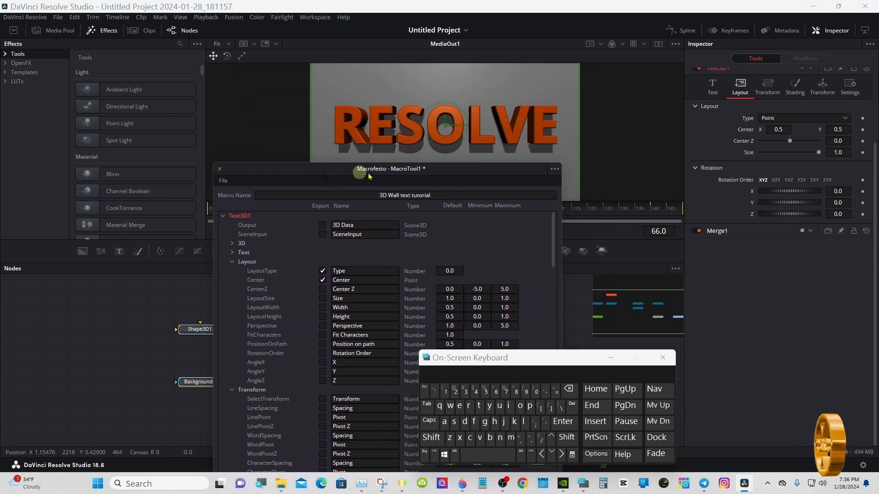
{"action": "left_click_drag", "start_coordinate": [780, 220], "coordinate": [791, 219]}
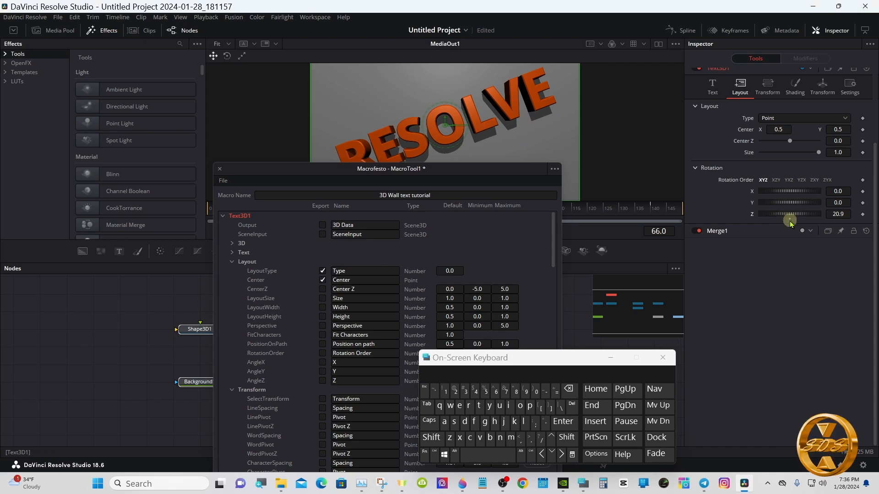
{"action": "double_click", "coordinate": [789, 214]}
{"action": "left_click_drag", "start_coordinate": [789, 202], "coordinate": [801, 206]}
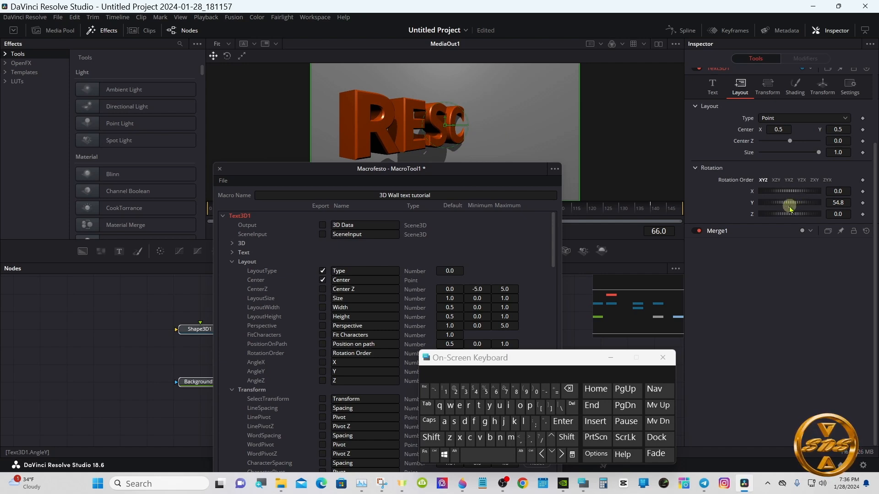
{"action": "double_click", "coordinate": [790, 203]}
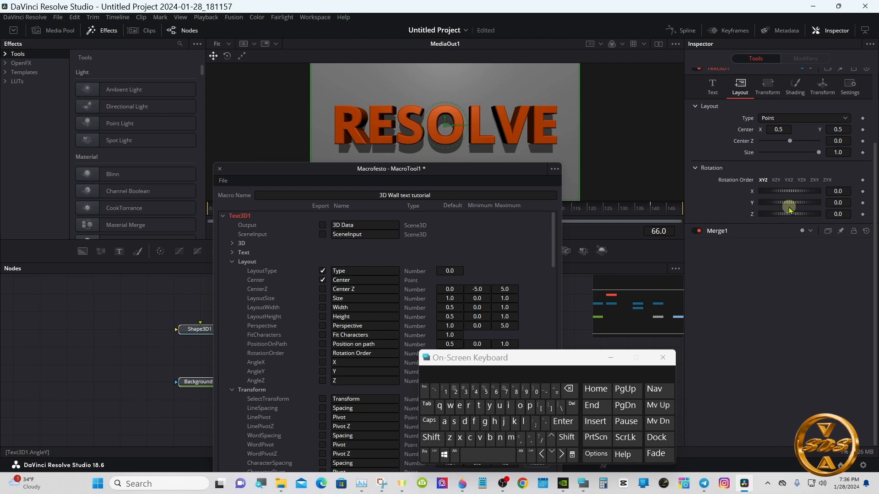
{"action": "left_click", "coordinate": [316, 172]}
{"action": "left_click_drag", "start_coordinate": [316, 172], "coordinate": [349, 67]}
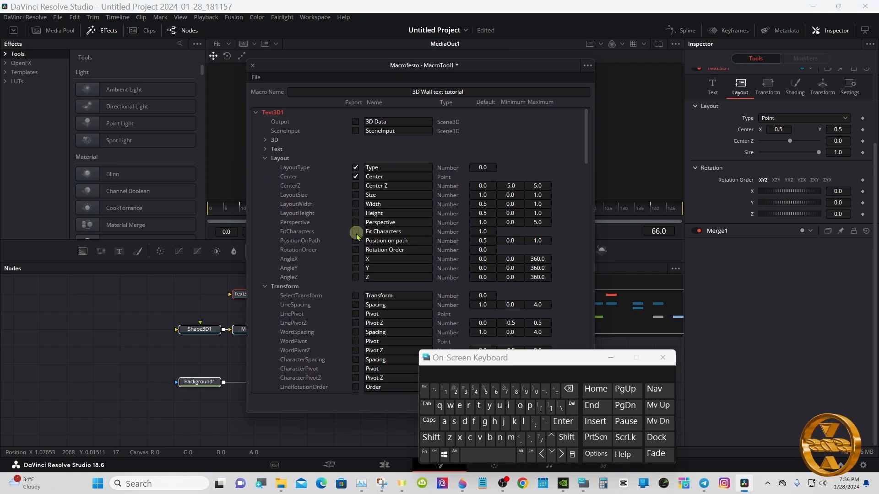
Export the RotationOrder and AngleZ controls from the macro's Layout group, and collapse that group
{"action": "left_click", "coordinate": [355, 250]}
{"action": "left_click", "coordinate": [355, 278]}
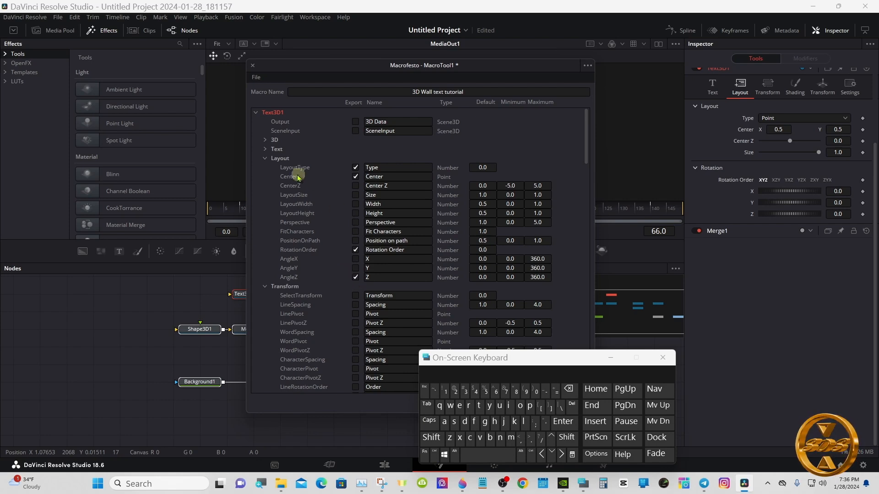
{"action": "left_click", "coordinate": [265, 159]}
{"action": "left_click", "coordinate": [315, 162]}
{"action": "left_click_drag", "start_coordinate": [585, 137], "coordinate": [587, 214]}
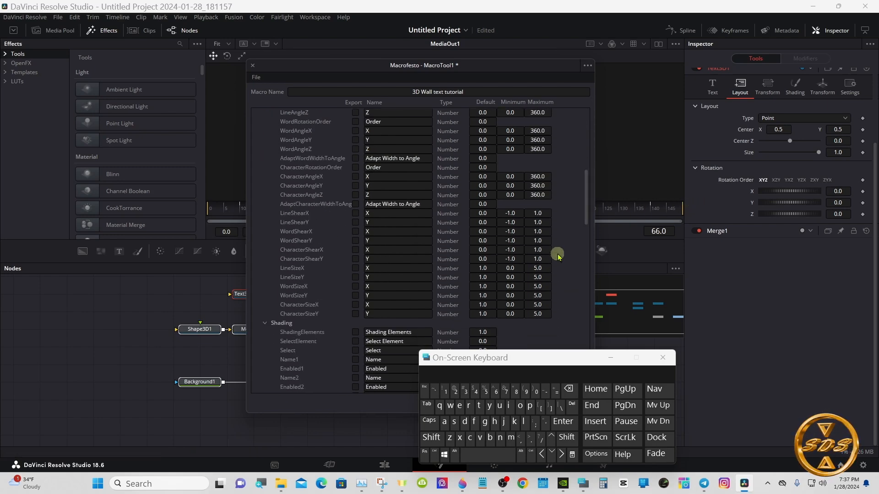
{"action": "left_click_drag", "start_coordinate": [585, 213], "coordinate": [584, 153]}
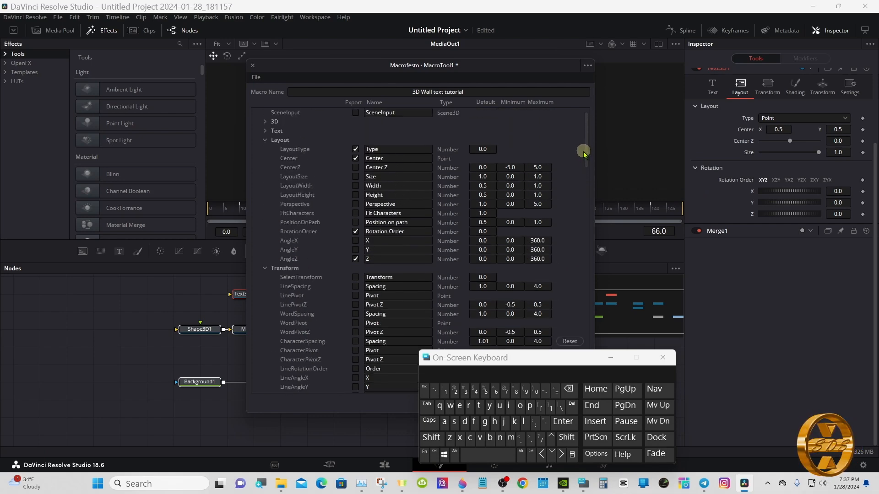
{"action": "left_click", "coordinate": [265, 140]}
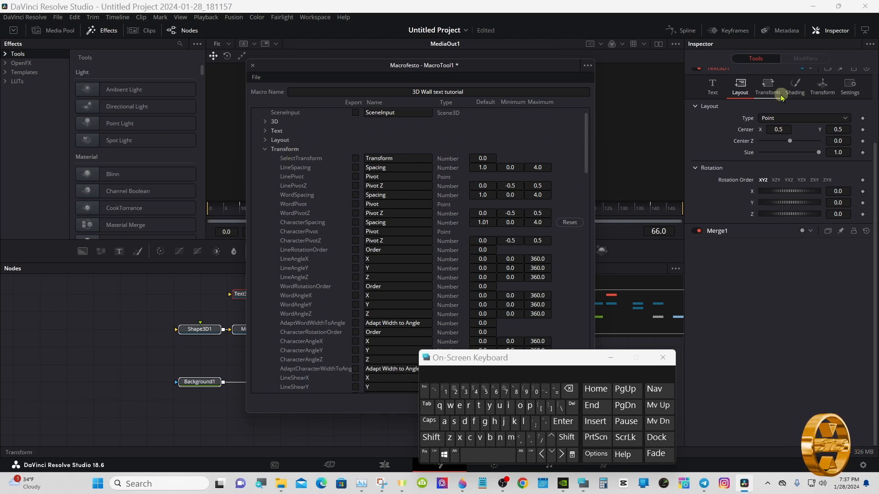
Export the CharacterSizeX and CharacterSizeY controls from the macro's Transform group, with the text node's Transform Size settings shown
{"action": "left_click", "coordinate": [768, 87]}
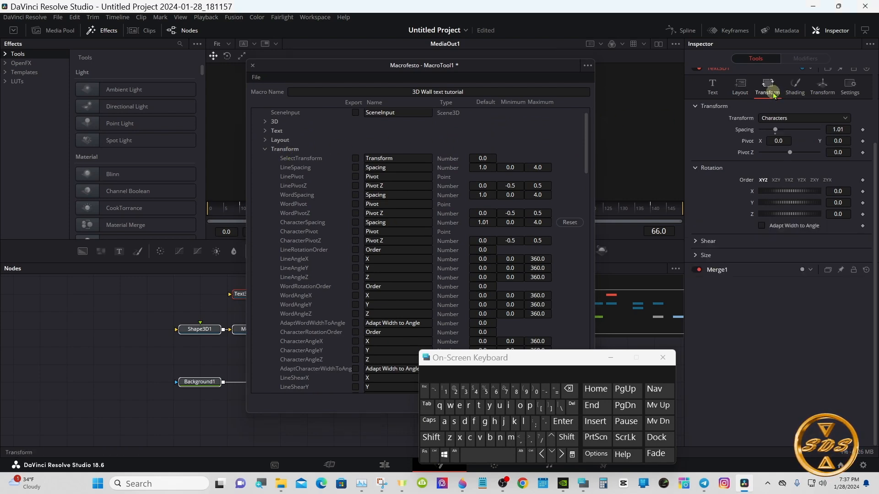
{"action": "left_click", "coordinate": [696, 255]}
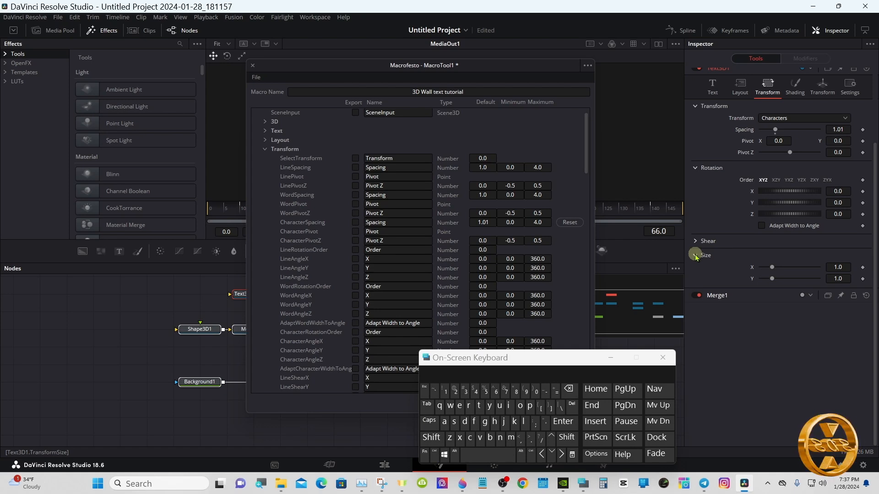
{"action": "scroll", "coordinate": [587, 155], "scroll_direction": "down", "scroll_amount": 1}
{"action": "scroll", "coordinate": [587, 155], "scroll_direction": "down", "scroll_amount": 4}
{"action": "left_click", "coordinate": [356, 332]}
{"action": "left_click", "coordinate": [355, 341]}
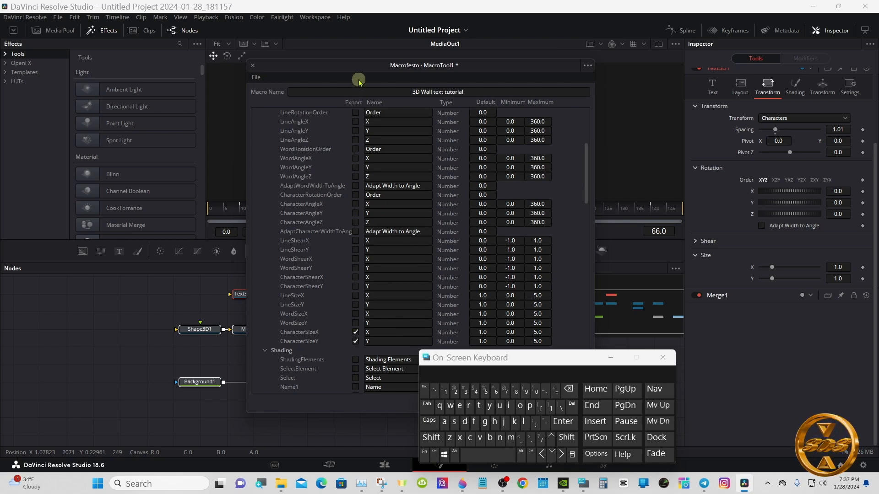
Try a character Y size of about 1.3 on the RESOLVE text with the viewer uncovered, and reset it
{"action": "left_click_drag", "start_coordinate": [357, 65], "coordinate": [358, 195]}
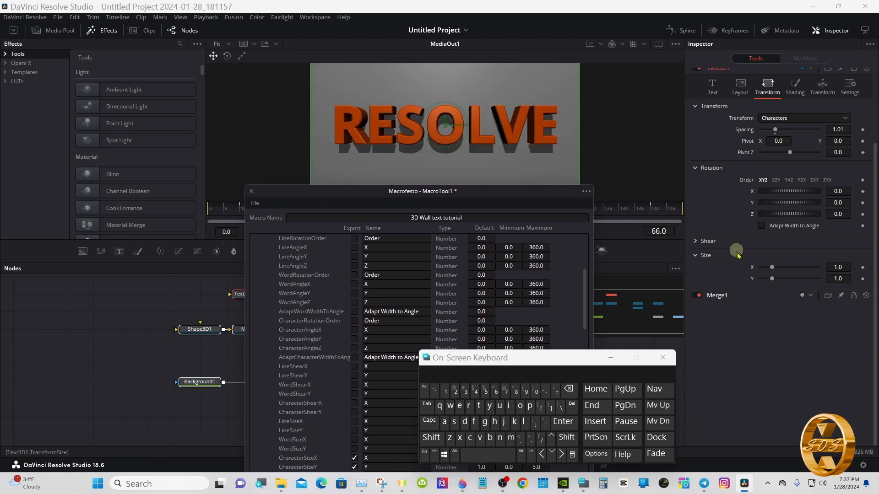
{"action": "left_click_drag", "start_coordinate": [773, 280], "coordinate": [776, 280]}
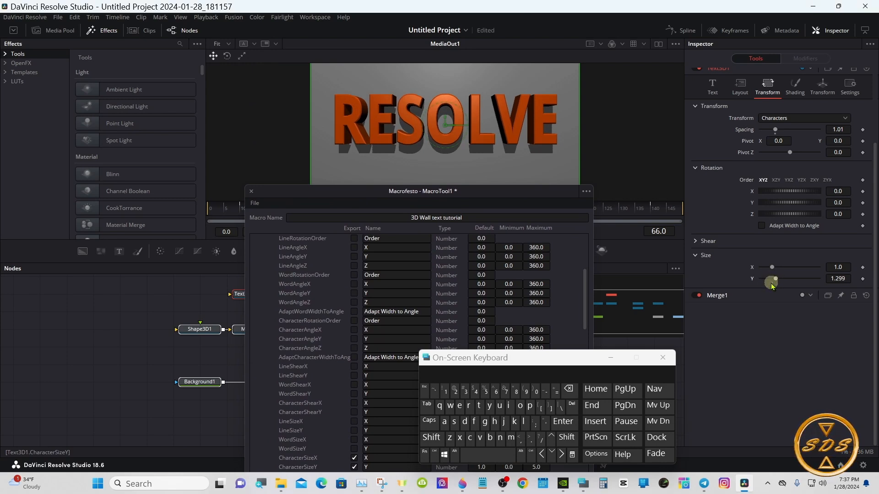
{"action": "double_click", "coordinate": [755, 280]}
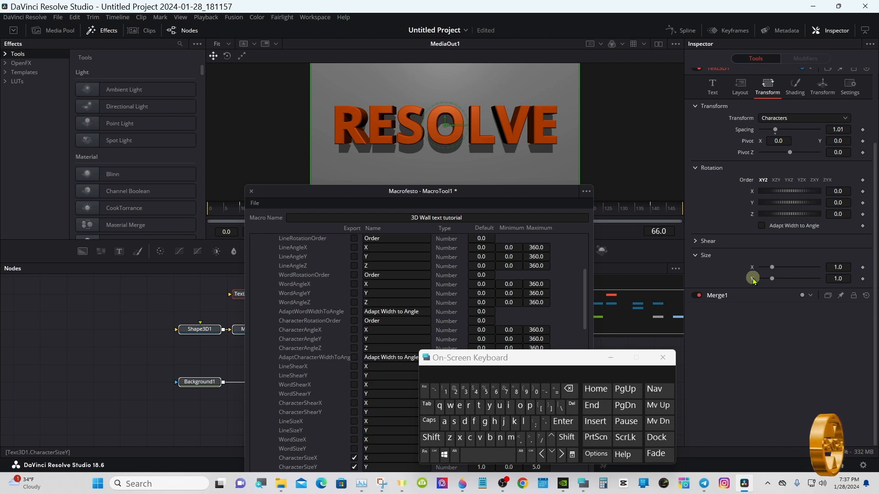
{"action": "left_click_drag", "start_coordinate": [350, 191], "coordinate": [352, 29]}
Collapse the Transform and Shading groups of Text3D1 in the macro's control list
{"action": "left_click_drag", "start_coordinate": [584, 133], "coordinate": [583, 102]}
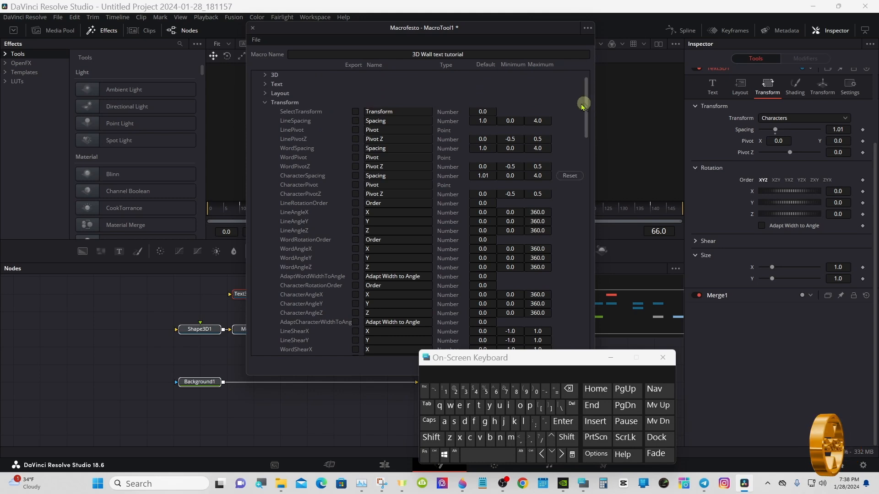
{"action": "left_click", "coordinate": [265, 105]}
{"action": "left_click", "coordinate": [266, 109]}
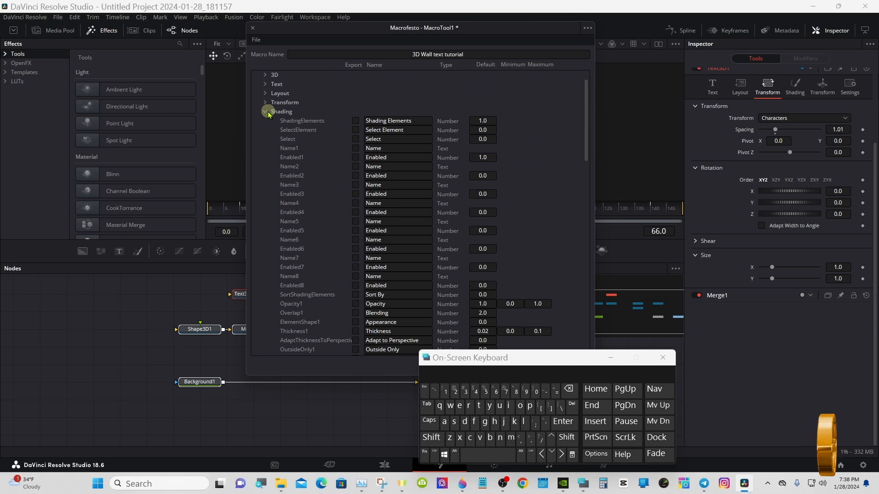
{"action": "left_click", "coordinate": [266, 111]}
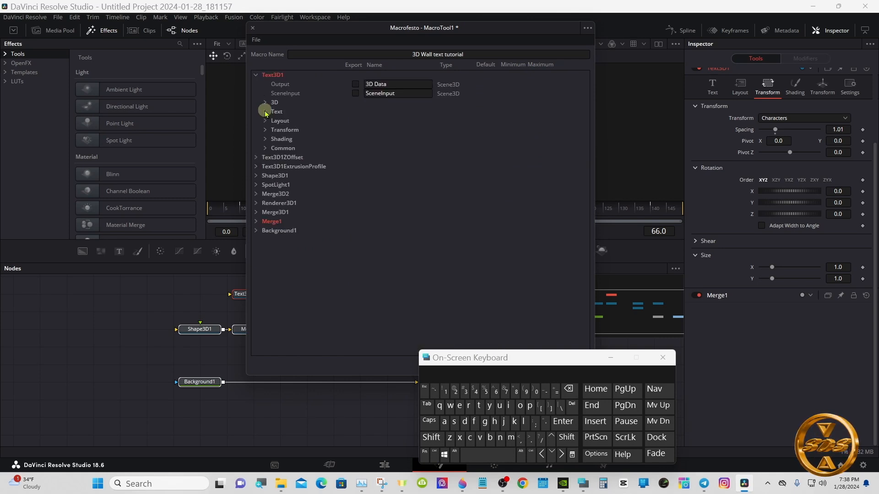
Export Text3D1's Output and SceneInput in the macro, and collapse the Text3D1 entry
{"action": "left_click", "coordinate": [256, 76]}
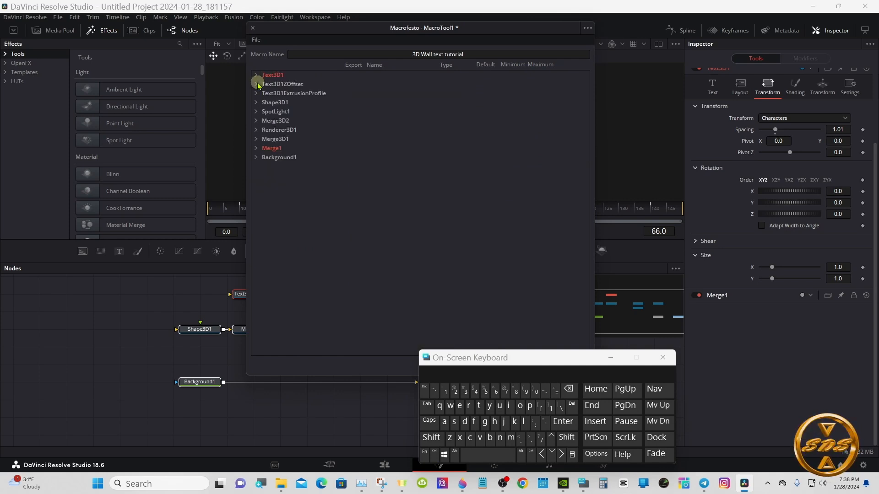
{"action": "left_click", "coordinate": [257, 76]}
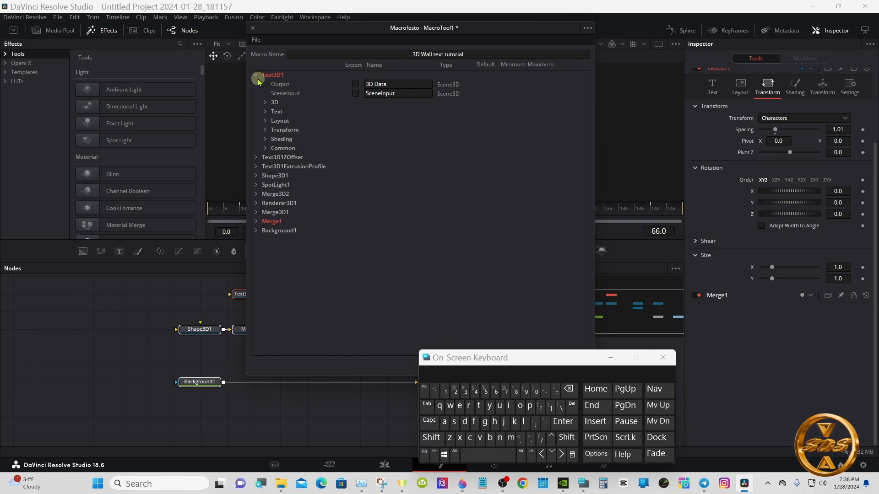
{"action": "left_click", "coordinate": [355, 85]}
{"action": "left_click", "coordinate": [355, 93]}
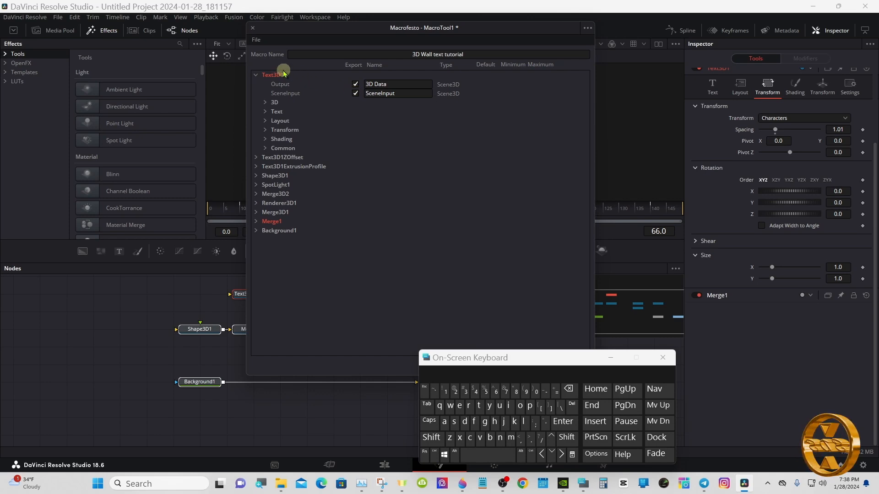
{"action": "left_click", "coordinate": [255, 75]}
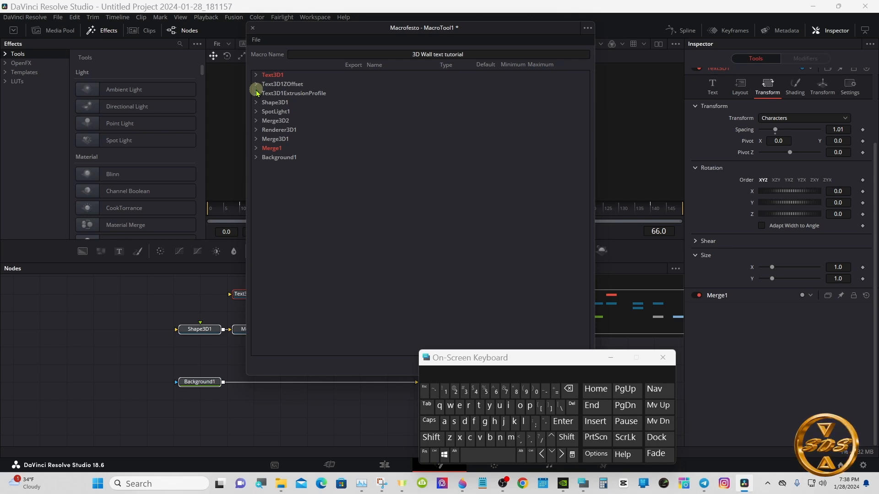
Export Shape3D1's diffuse colour, alpha, opacity and specular intensity from its Material group, checking the node's Material settings, and collapse the Shape3D1 entry
{"action": "left_click", "coordinate": [256, 103]}
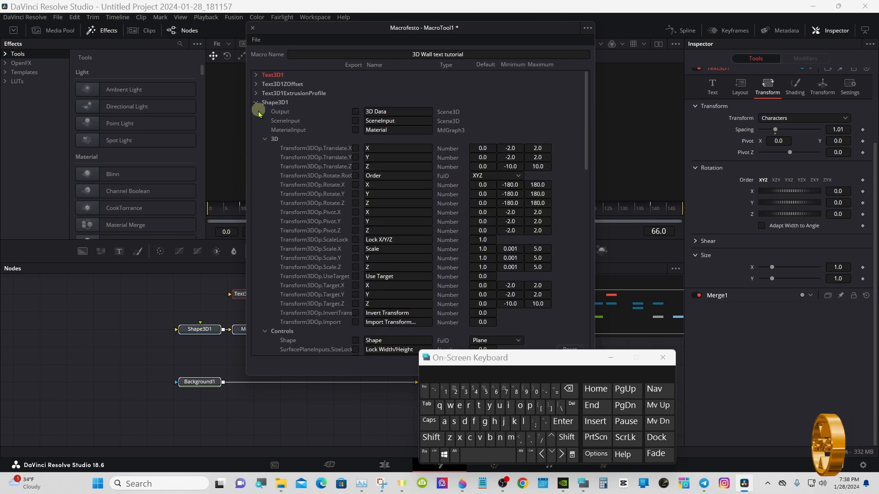
{"action": "left_click", "coordinate": [265, 140]}
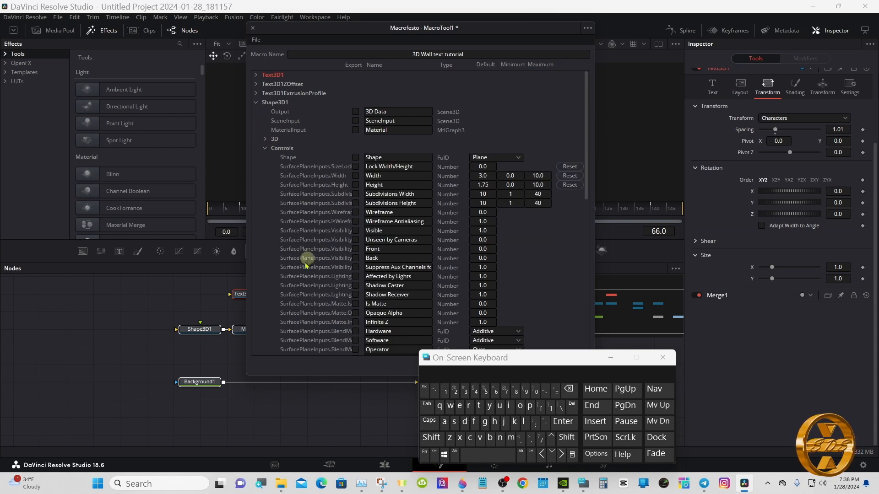
{"action": "left_click", "coordinate": [204, 333]}
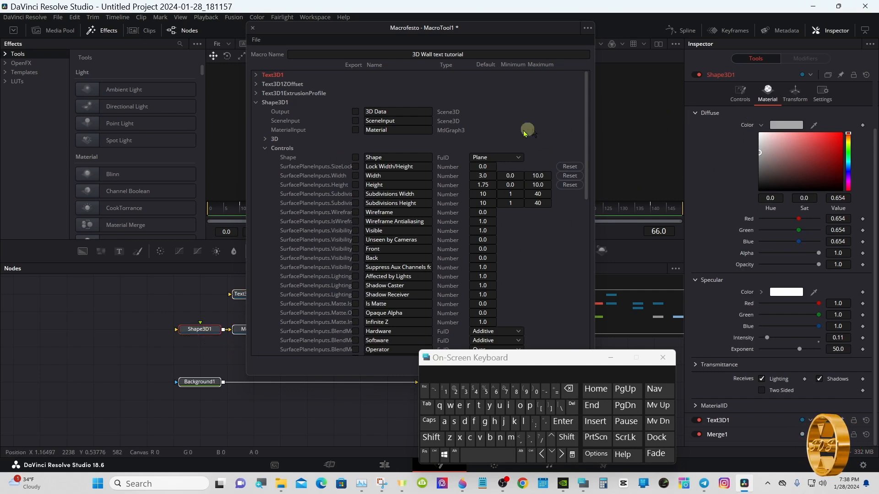
{"action": "left_click", "coordinate": [265, 150]}
{"action": "left_click", "coordinate": [355, 176]}
{"action": "left_click", "coordinate": [355, 185]}
{"action": "left_click", "coordinate": [355, 194]}
{"action": "left_click", "coordinate": [356, 203]}
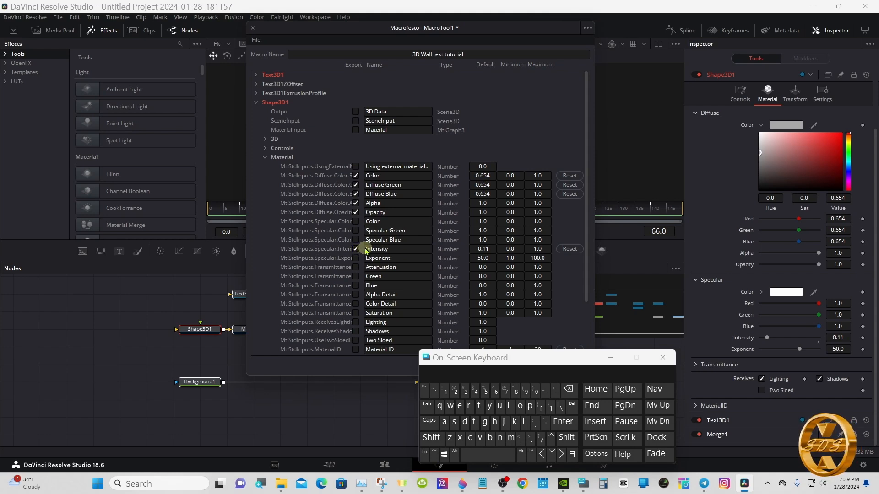
{"action": "left_click", "coordinate": [265, 160]}
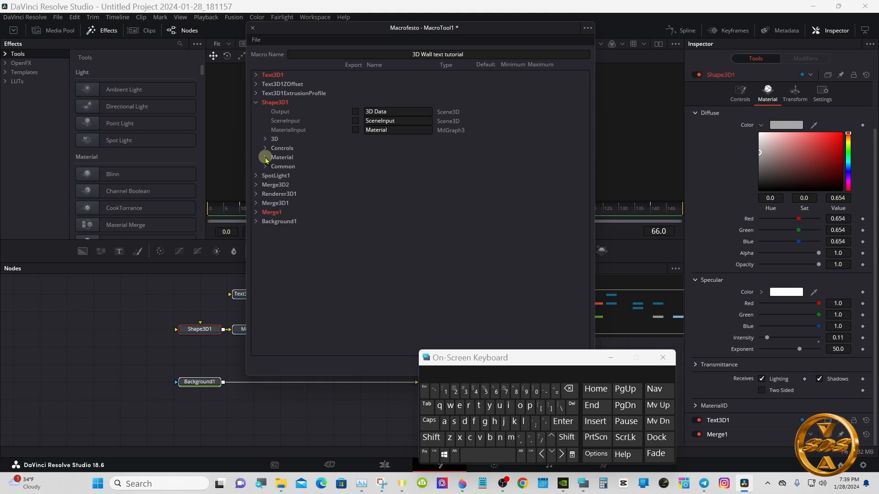
{"action": "left_click", "coordinate": [257, 104]}
Export SpotLight1's Translate X and Translate Y controls in the macro, with the spotlight node's Transform settings shown
{"action": "left_click", "coordinate": [257, 111]}
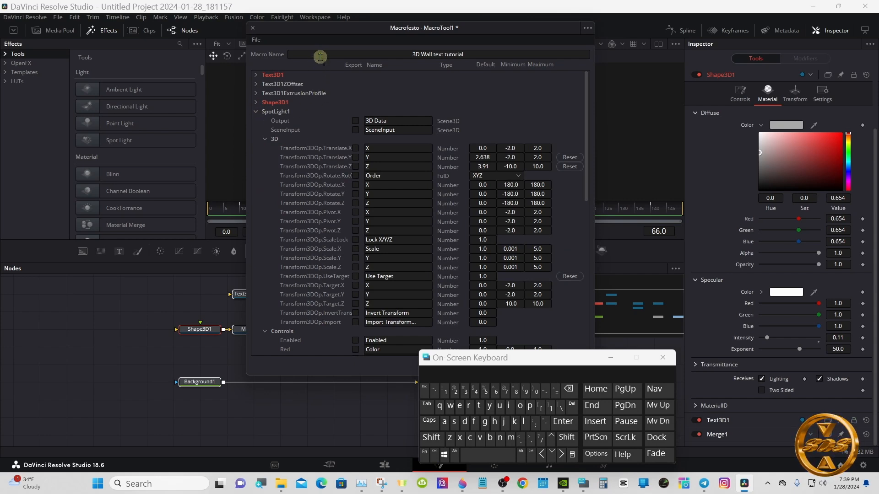
{"action": "left_click_drag", "start_coordinate": [320, 34], "coordinate": [454, 43]}
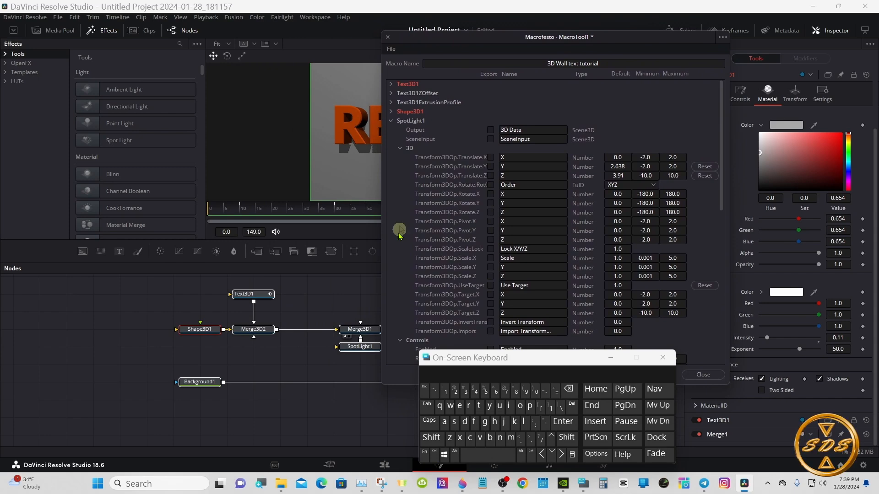
{"action": "left_click", "coordinate": [360, 346]}
{"action": "left_click_drag", "start_coordinate": [462, 40], "coordinate": [329, 40]}
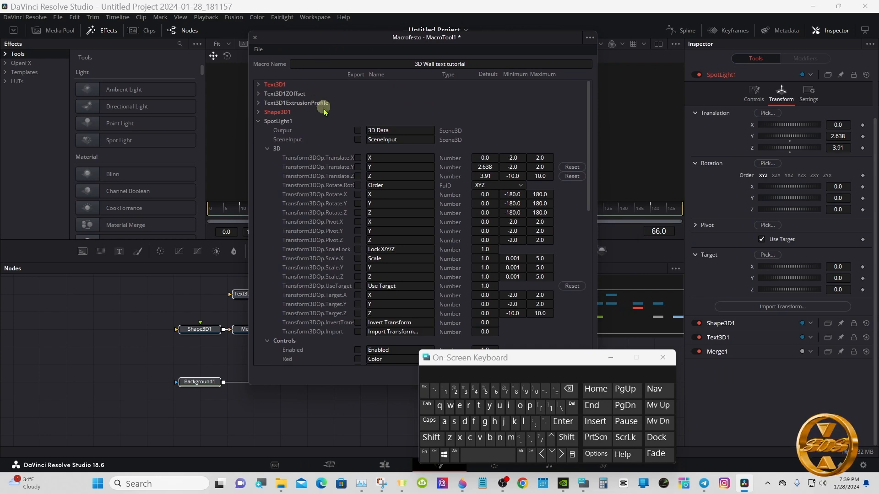
{"action": "left_click", "coordinate": [358, 157]}
{"action": "left_click", "coordinate": [358, 167]}
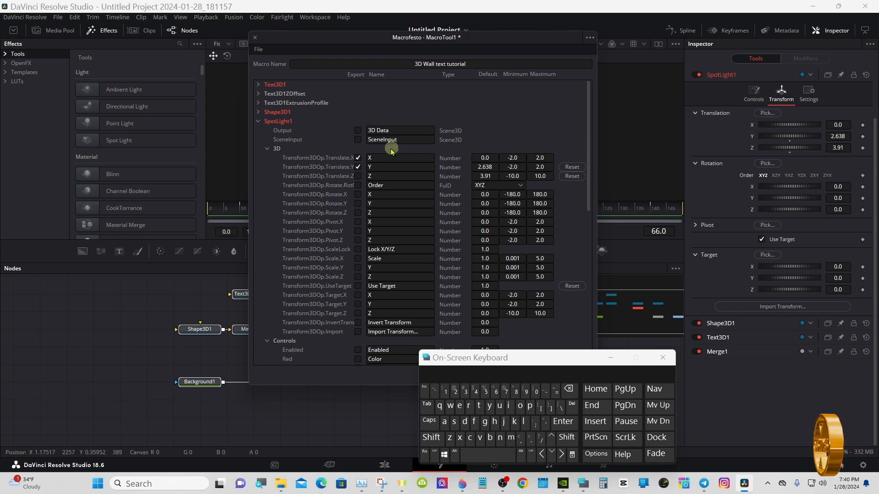
Rename SpotLight1's exported Translate X control as "Light X"
{"action": "left_click", "coordinate": [367, 157]}
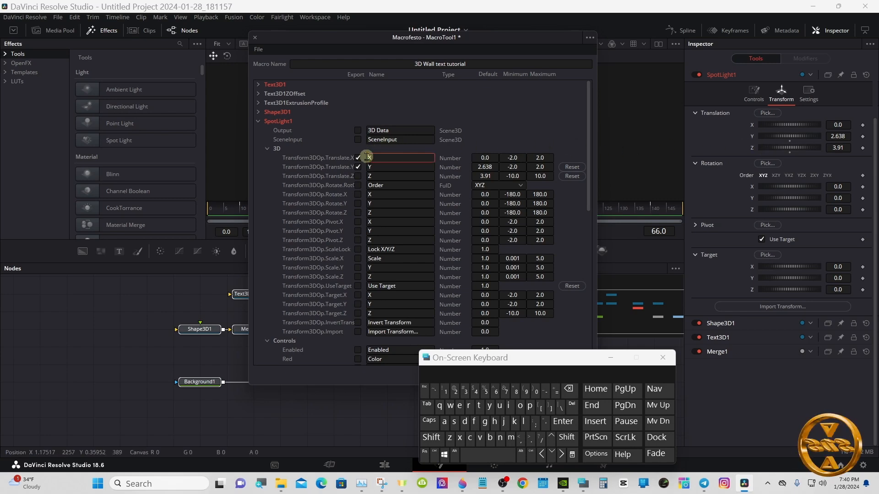
{"action": "left_click", "coordinate": [431, 437]}
{"action": "left_click", "coordinate": [525, 421]}
{"action": "left_click", "coordinate": [508, 406]}
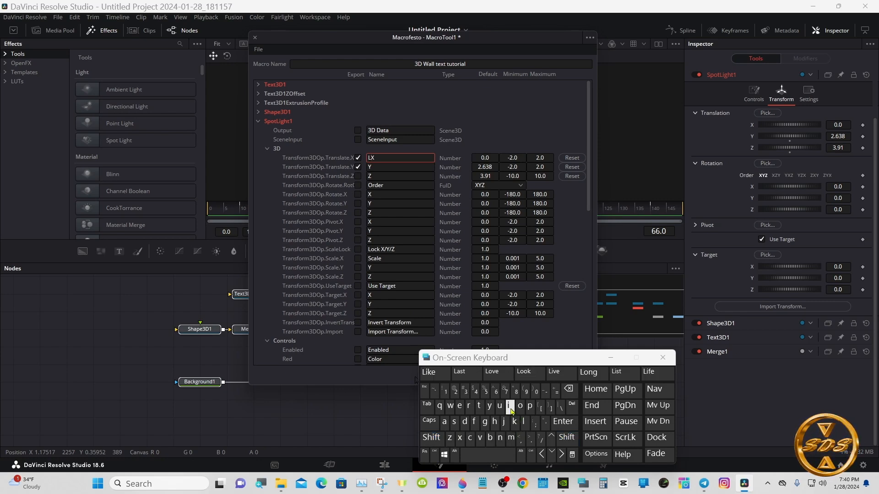
{"action": "left_click", "coordinate": [485, 421]}
{"action": "left_click", "coordinate": [428, 372]}
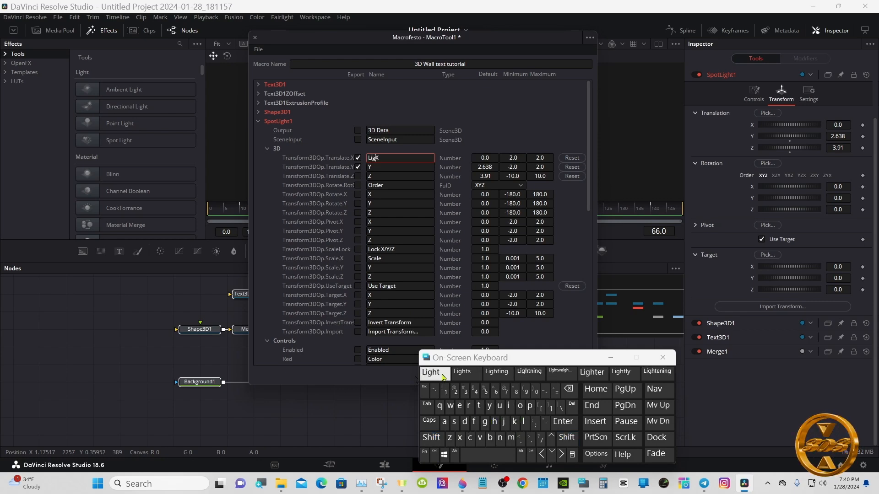
{"action": "left_click", "coordinate": [499, 136]}
Export SpotLight1's UseTarget control, collapse its 3D group, and export Enabled from its Controls group
{"action": "left_click", "coordinate": [359, 286]}
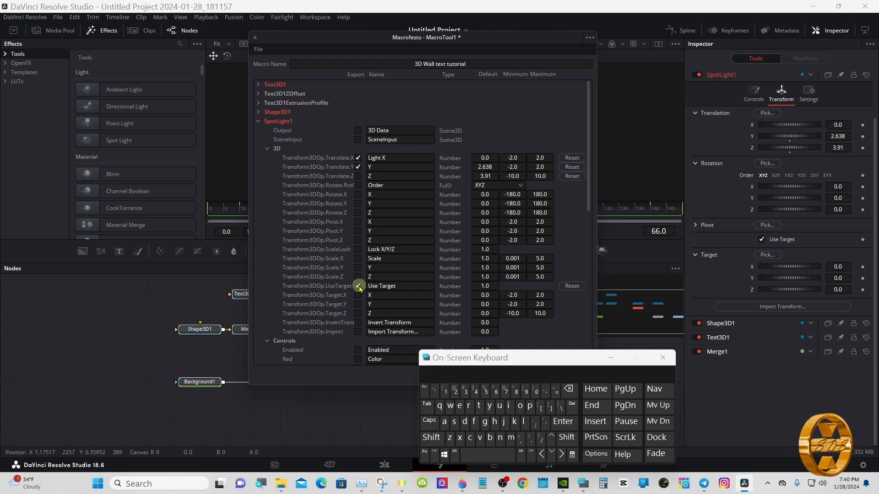
{"action": "left_click", "coordinate": [267, 149]}
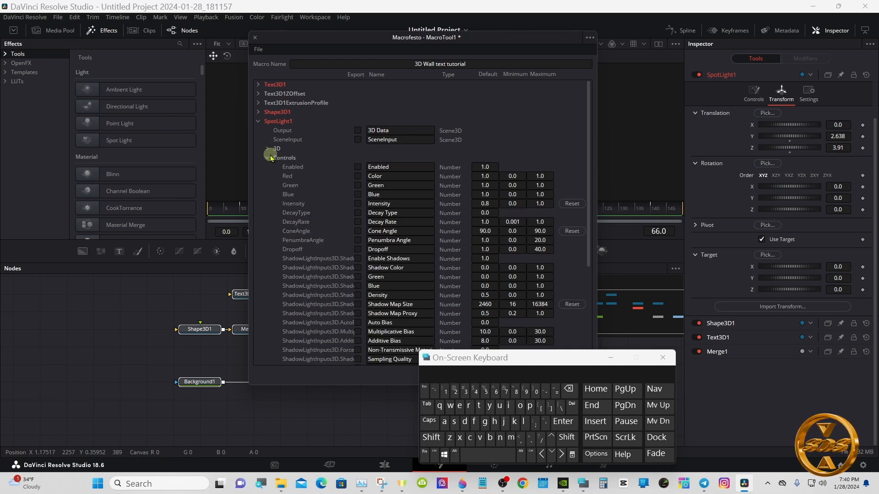
{"action": "left_click", "coordinate": [359, 167]}
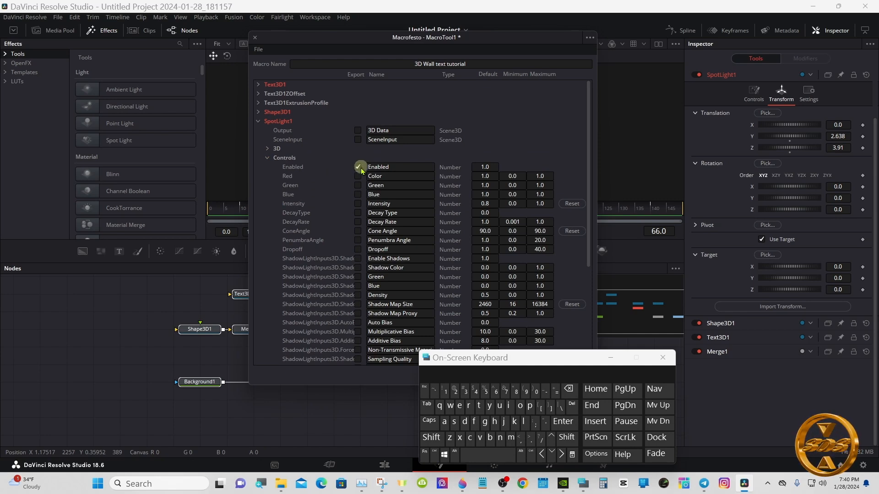
Export SpotLight1's Intensity control and rename it "Light Intensity"
{"action": "left_click", "coordinate": [369, 204]}
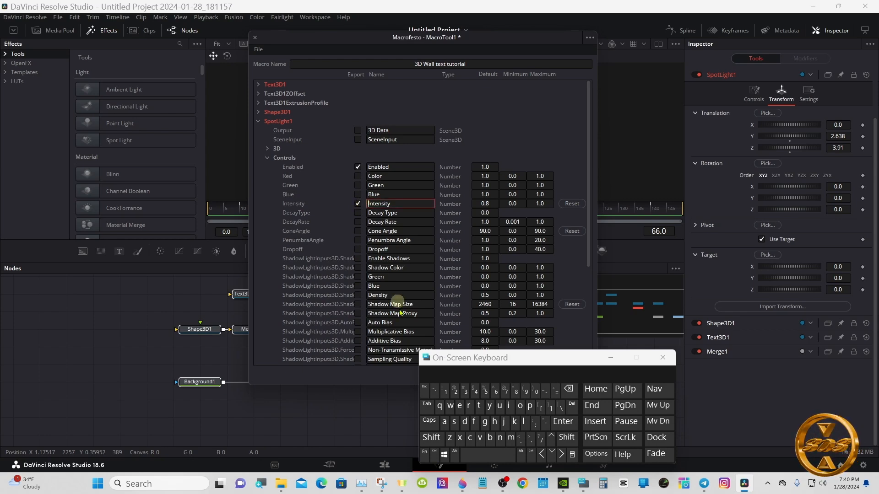
{"action": "left_click", "coordinate": [435, 438]}
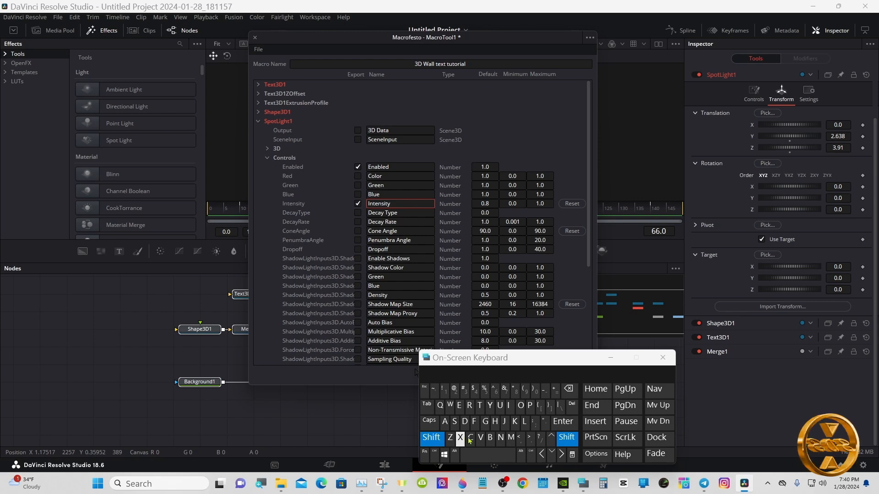
{"action": "left_click", "coordinate": [523, 422]}
{"action": "left_click", "coordinate": [510, 406]}
{"action": "left_click", "coordinate": [484, 421]}
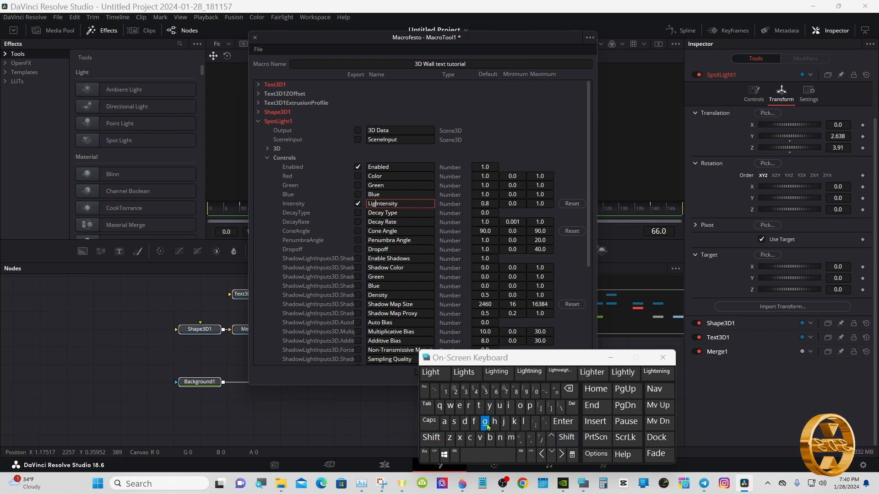
{"action": "left_click", "coordinate": [431, 372]}
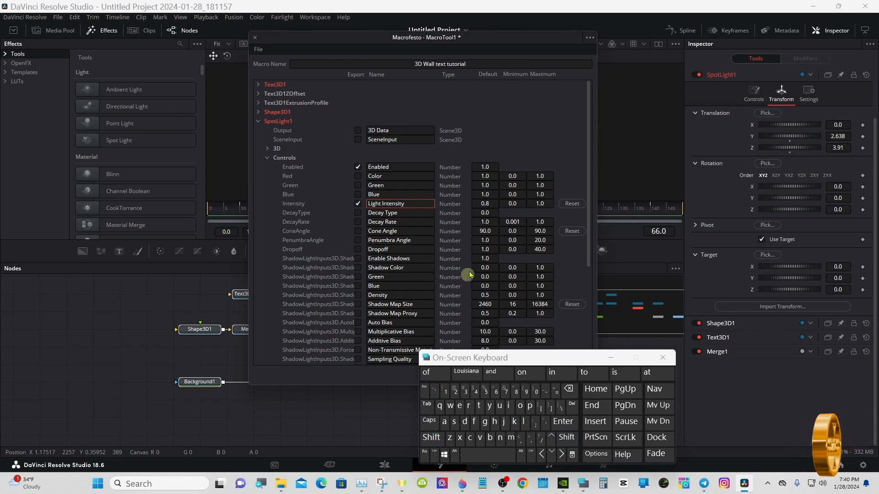
Rename SpotLight1's Enabled control as "Light Enabled", and export the ConeAngle and PenumbraAngle controls
{"action": "left_click", "coordinate": [369, 167]}
{"action": "left_click", "coordinate": [431, 437]}
{"action": "left_click", "coordinate": [524, 421]}
{"action": "left_click", "coordinate": [508, 405]}
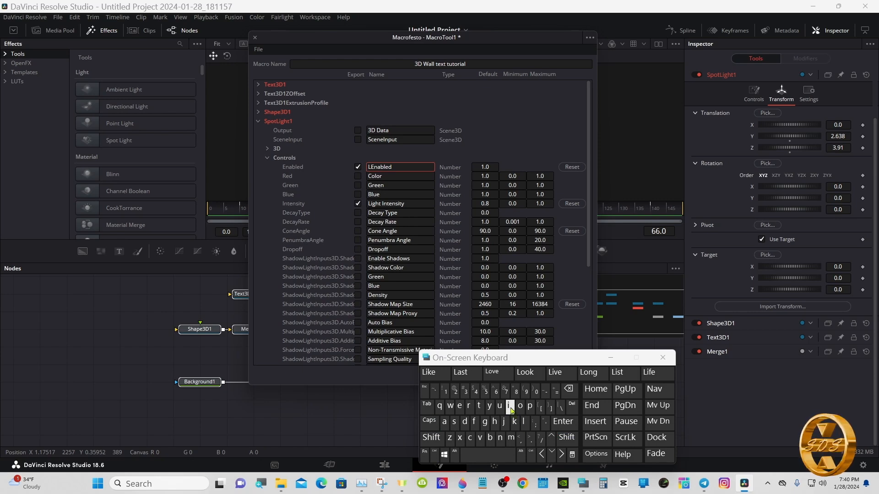
{"action": "left_click", "coordinate": [485, 421]}
{"action": "left_click", "coordinate": [430, 372]}
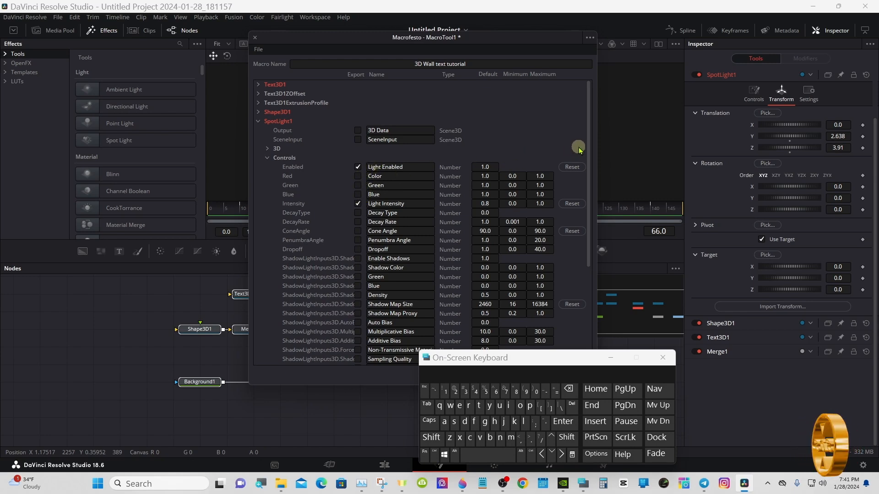
{"action": "left_click_drag", "start_coordinate": [587, 152], "coordinate": [588, 176]}
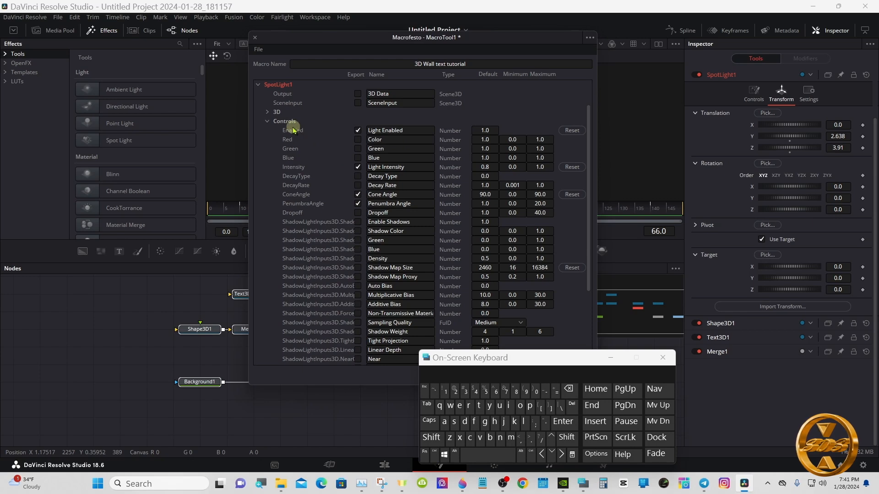
Export SpotLight1's Output and SceneInput connections, and collapse the SpotLight1 entry
{"action": "left_click", "coordinate": [267, 122]}
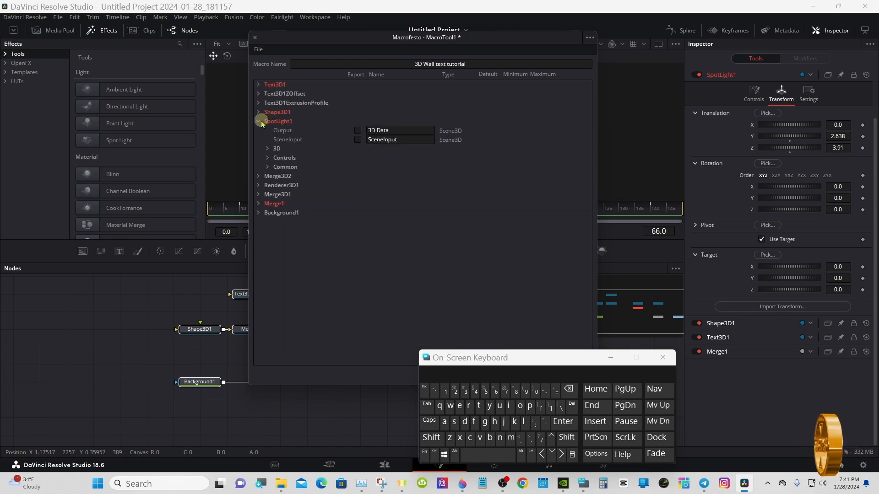
{"action": "left_click", "coordinate": [357, 130]}
{"action": "left_click", "coordinate": [357, 139]}
{"action": "left_click", "coordinate": [257, 121]}
Export Renderer3D1's Output and SceneInput connections, and check the exported entries of Merge1
{"action": "left_click", "coordinate": [258, 130]}
{"action": "left_click", "coordinate": [258, 130]}
{"action": "left_click", "coordinate": [258, 139]}
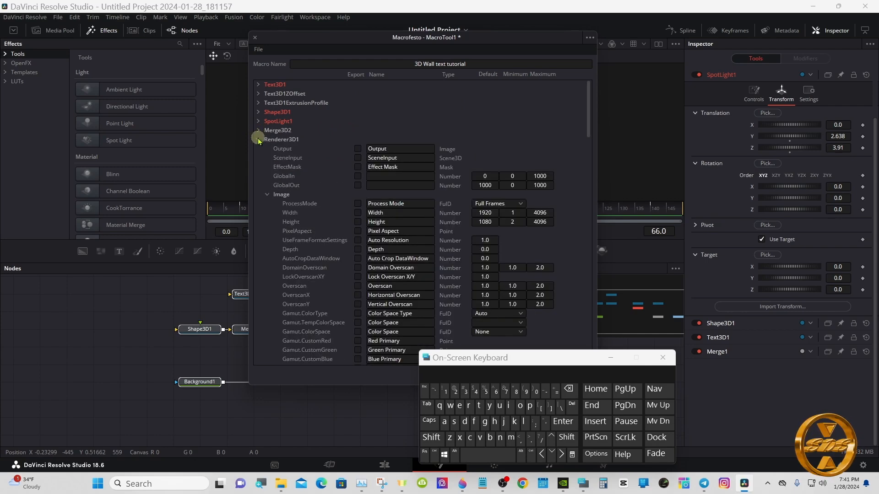
{"action": "left_click", "coordinate": [357, 157]}
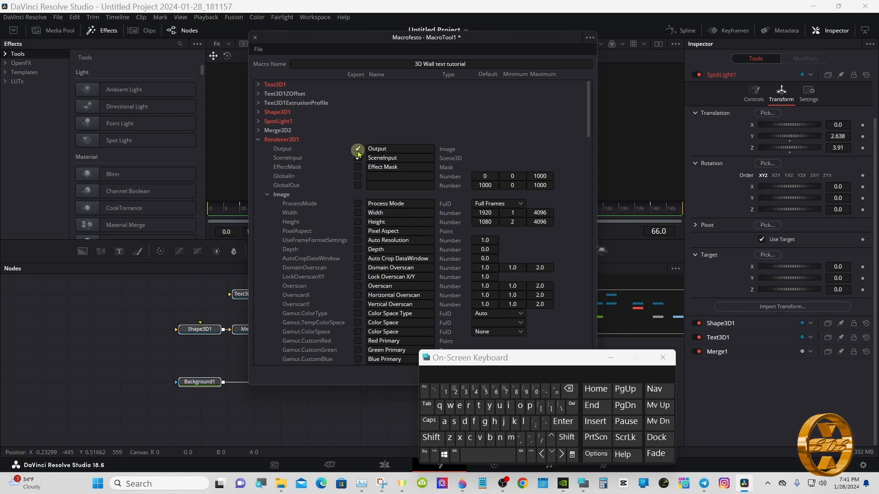
{"action": "left_click", "coordinate": [258, 140]}
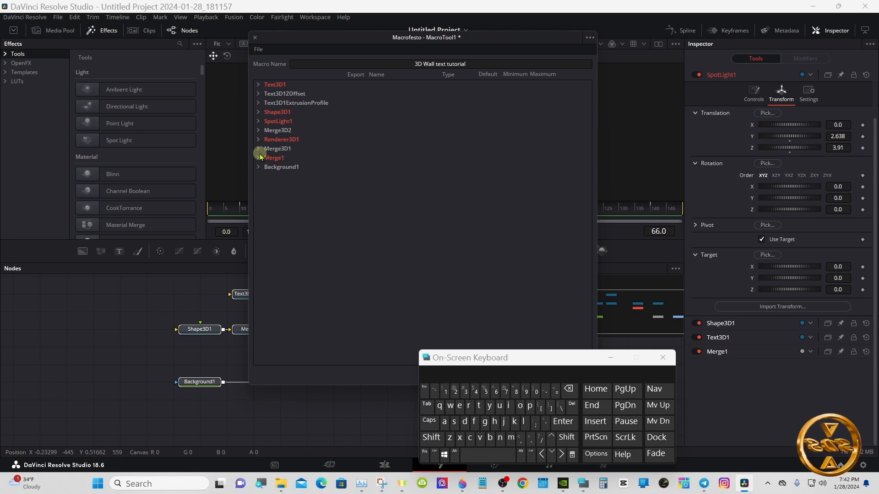
{"action": "left_click", "coordinate": [259, 157]}
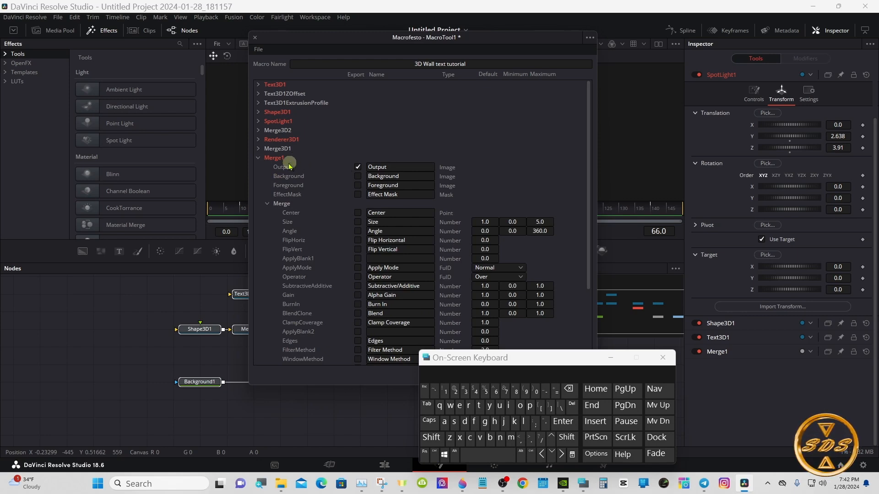
{"action": "left_click", "coordinate": [259, 158]}
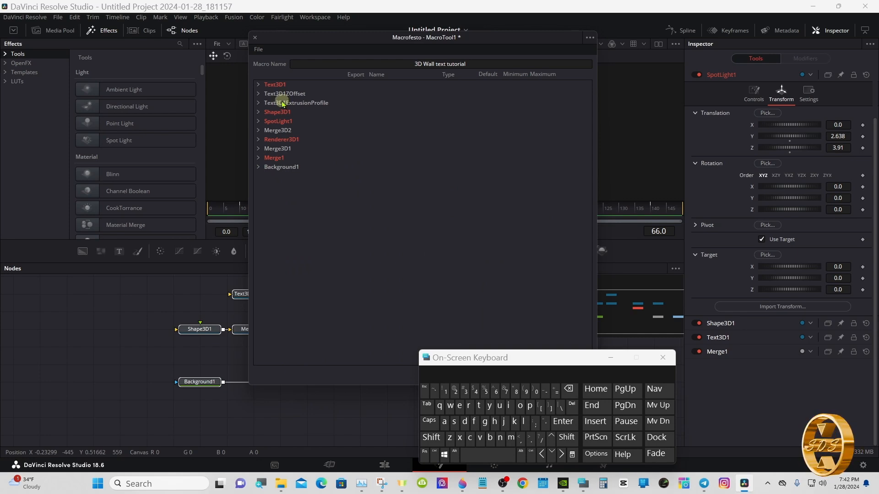
Save the macro as a group named 3D Wall text tutorial.setting in the ABC folder under Pictures, and close the macro editor
{"action": "left_click", "coordinate": [258, 49]}
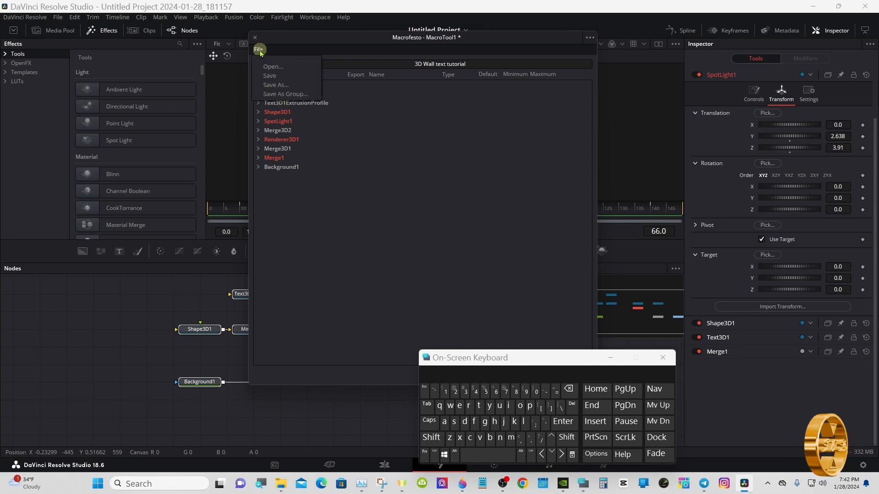
{"action": "left_click", "coordinate": [306, 87]}
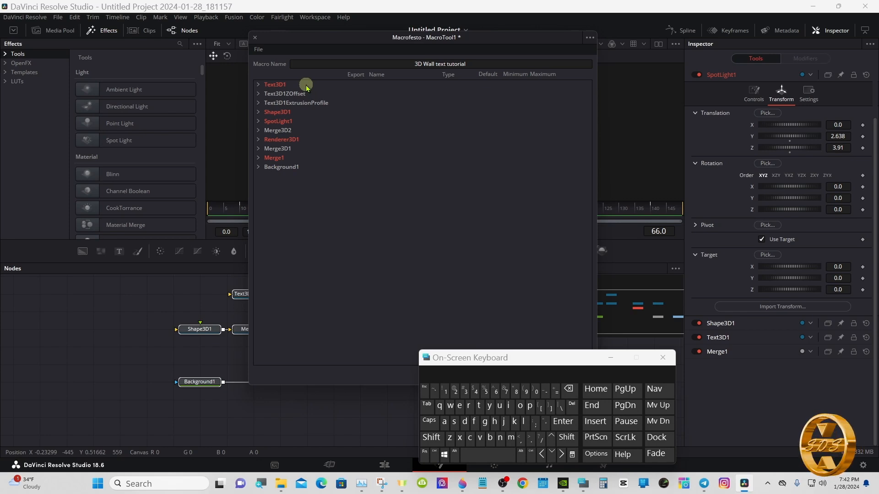
{"action": "left_click", "coordinate": [258, 48]}
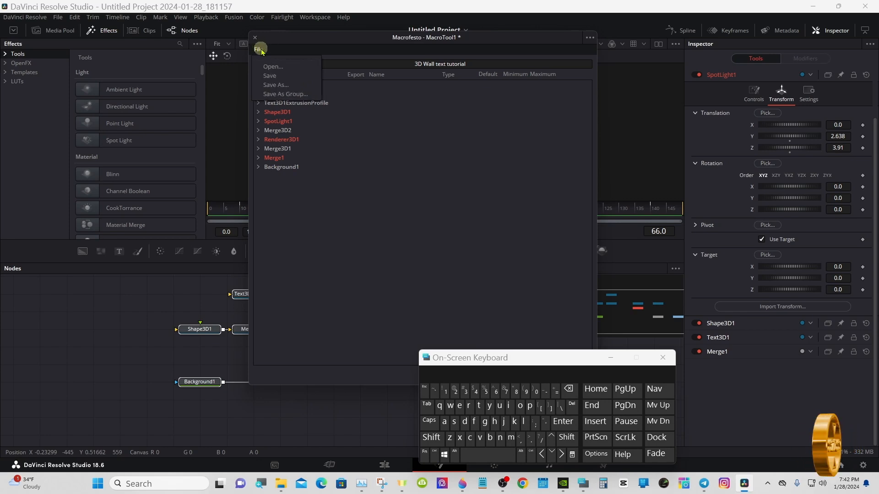
{"action": "left_click", "coordinate": [306, 95]}
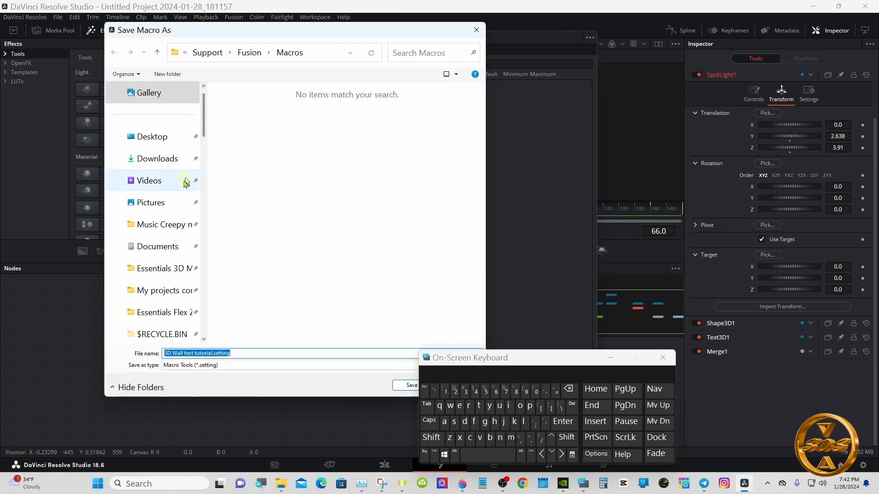
{"action": "left_click", "coordinate": [168, 203]}
{"action": "left_click", "coordinate": [228, 197]}
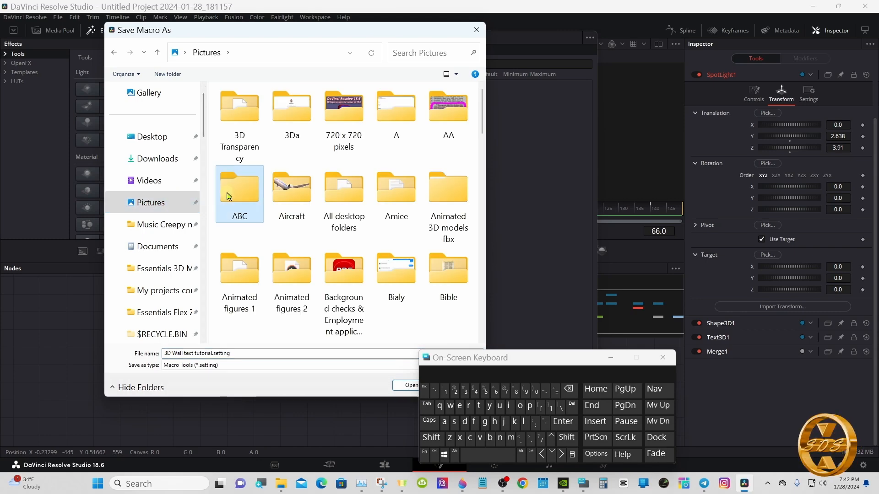
{"action": "double_click", "coordinate": [233, 203]}
{"action": "left_click", "coordinate": [405, 386]}
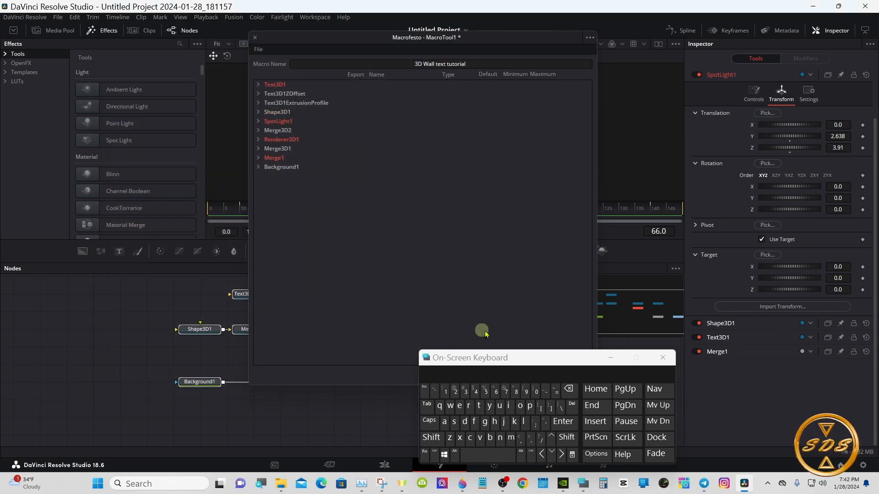
{"action": "left_click", "coordinate": [610, 357]}
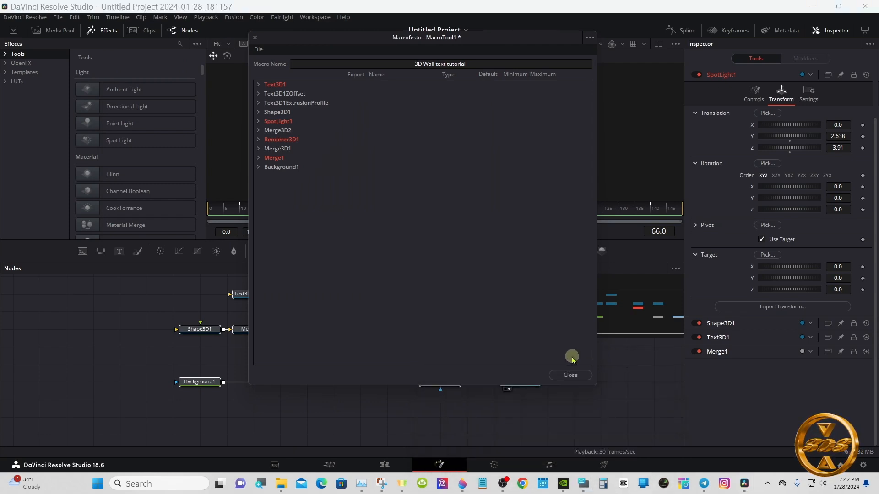
{"action": "left_click", "coordinate": [570, 375]}
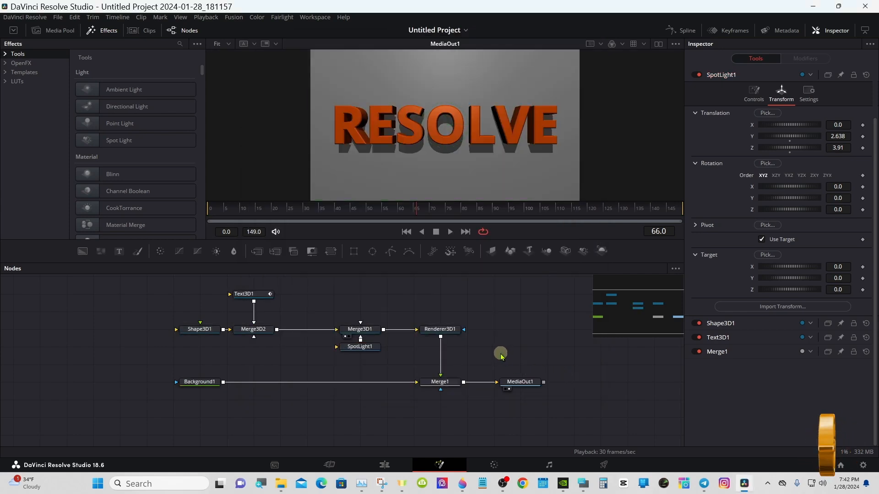
Show the disk folder of the first custom category among the Edit title templates
{"action": "left_click", "coordinate": [99, 31]}
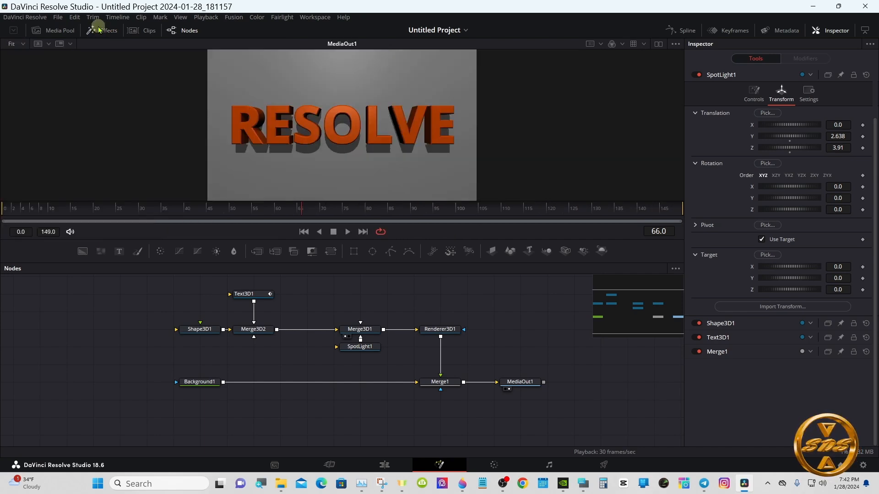
{"action": "left_click", "coordinate": [99, 30]}
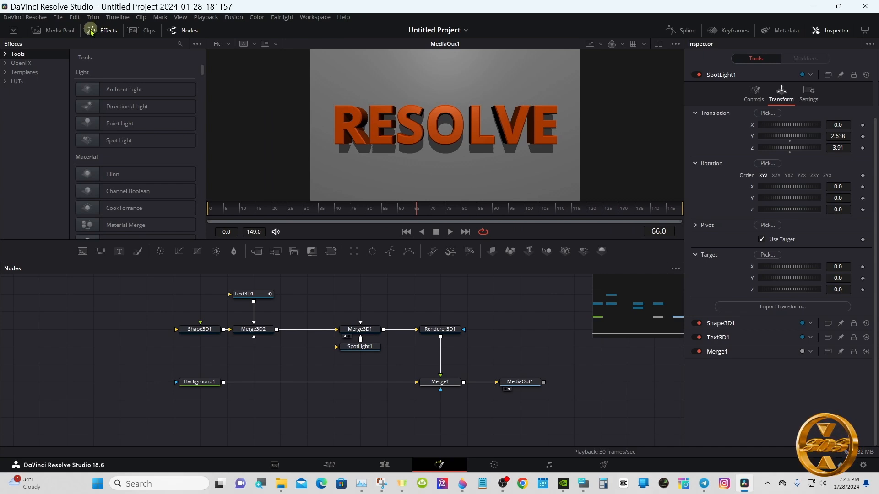
{"action": "left_click", "coordinate": [15, 81]}
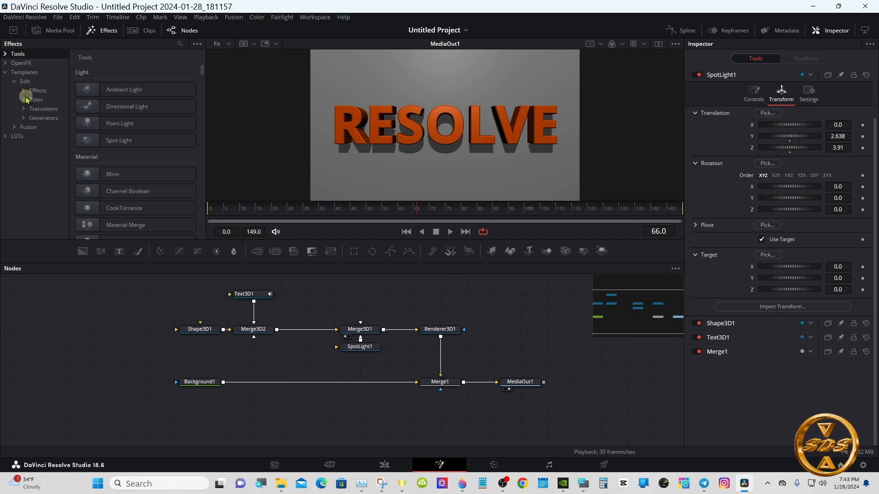
{"action": "left_click", "coordinate": [25, 100]}
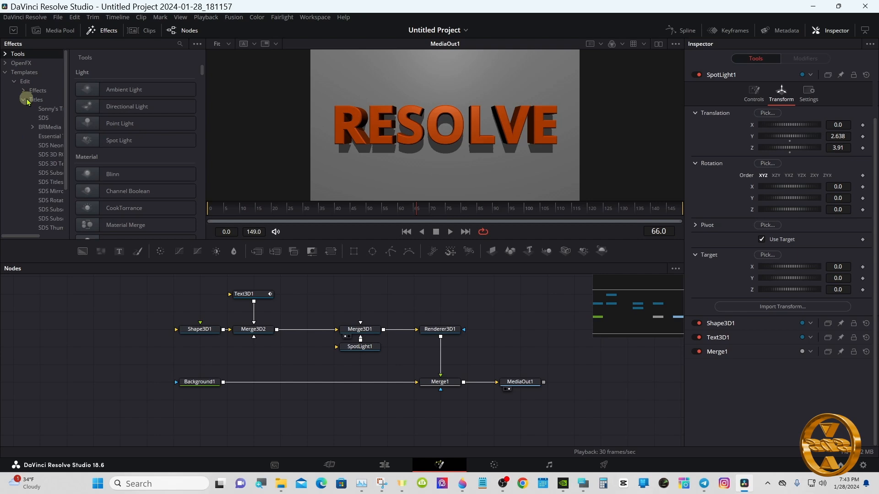
{"action": "left_click", "coordinate": [52, 110]}
{"action": "right_click", "coordinate": [53, 109]}
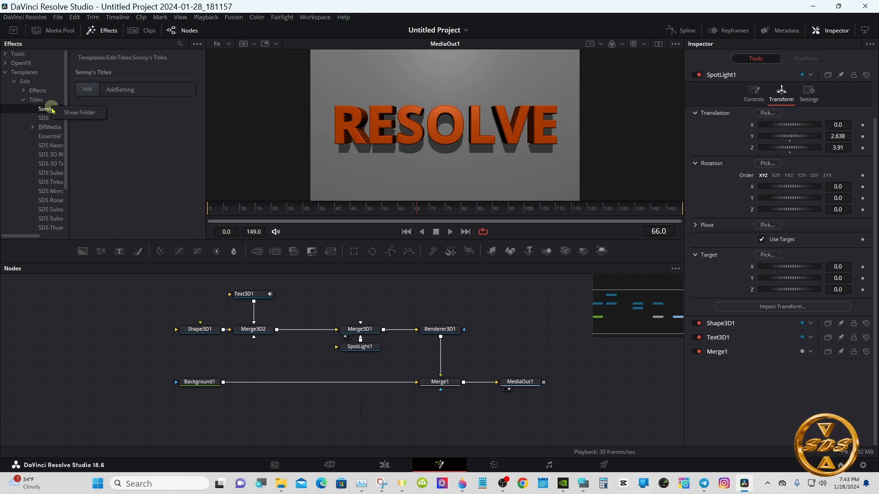
{"action": "left_click", "coordinate": [75, 112]}
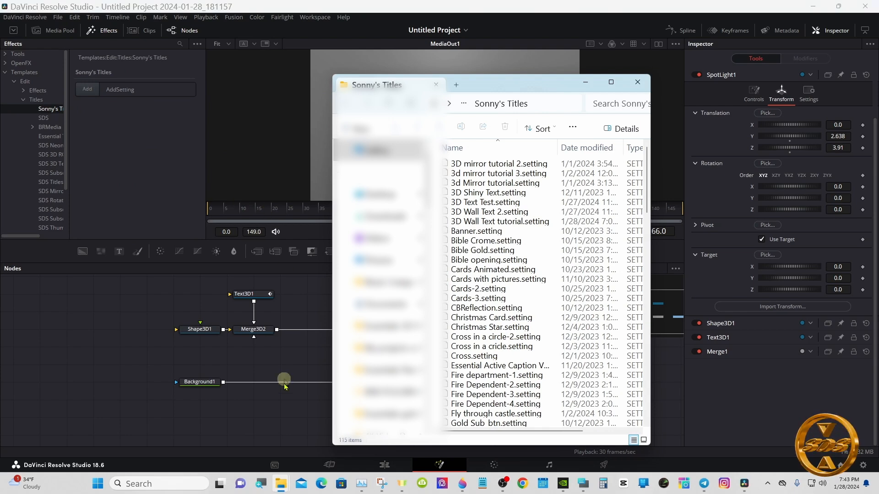
Copy 3D Wall text tutorial.setting from the ABC folder in File Explorer and minimize that folder window
{"action": "mouse_move", "coordinate": [282, 487]}
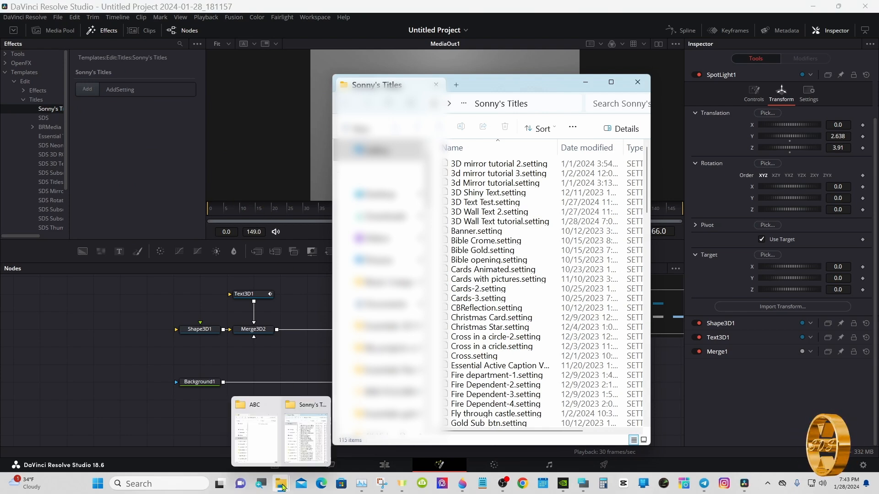
{"action": "left_click", "coordinate": [273, 459]}
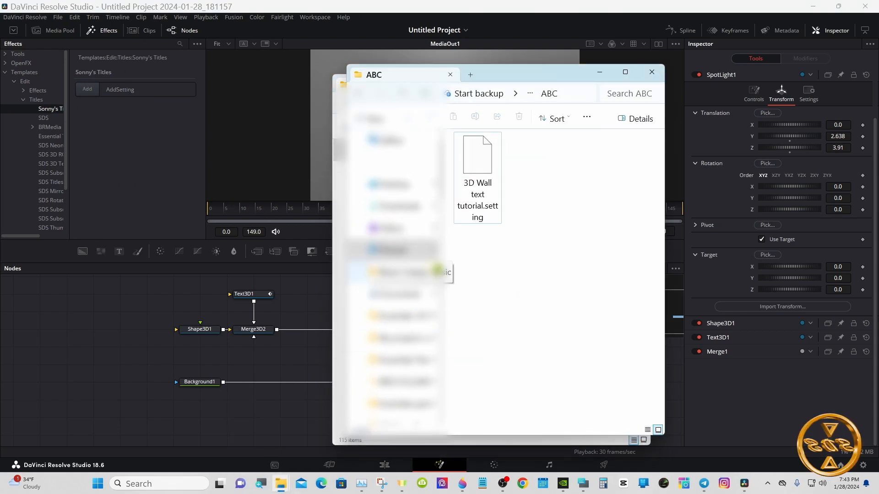
{"action": "right_click", "coordinate": [473, 164]}
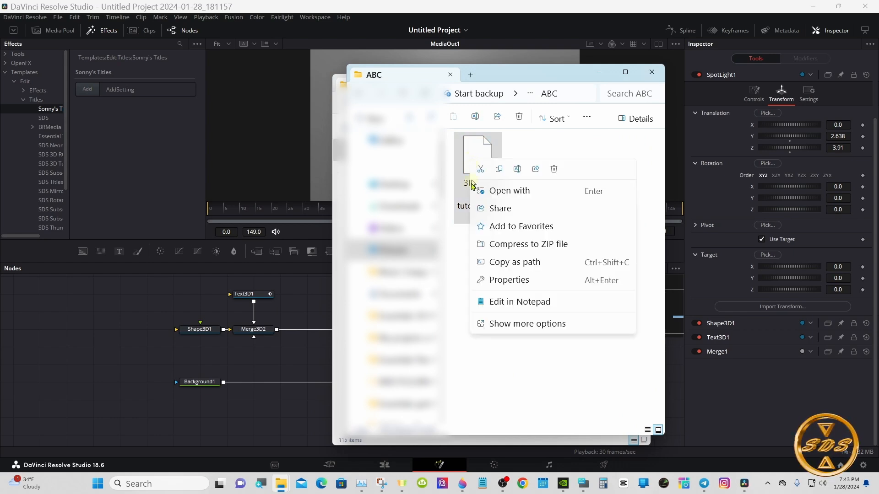
{"action": "left_click", "coordinate": [495, 323]}
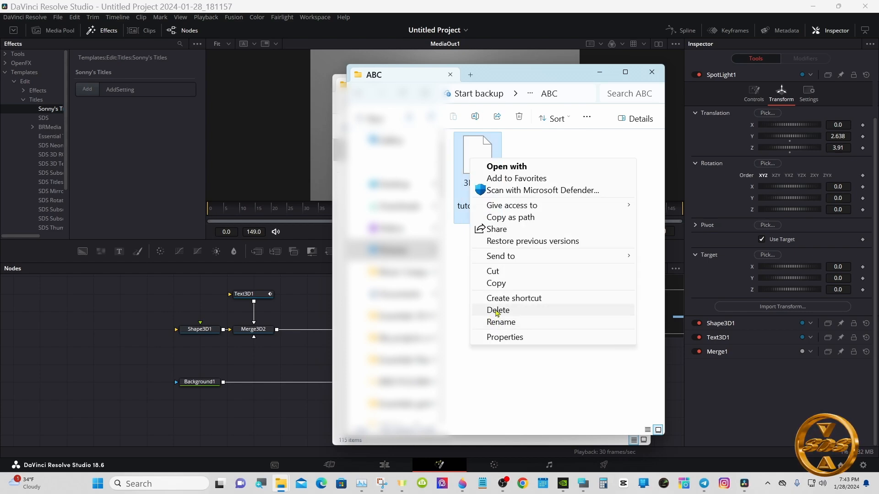
{"action": "left_click", "coordinate": [497, 283]}
{"action": "left_click", "coordinate": [509, 265]}
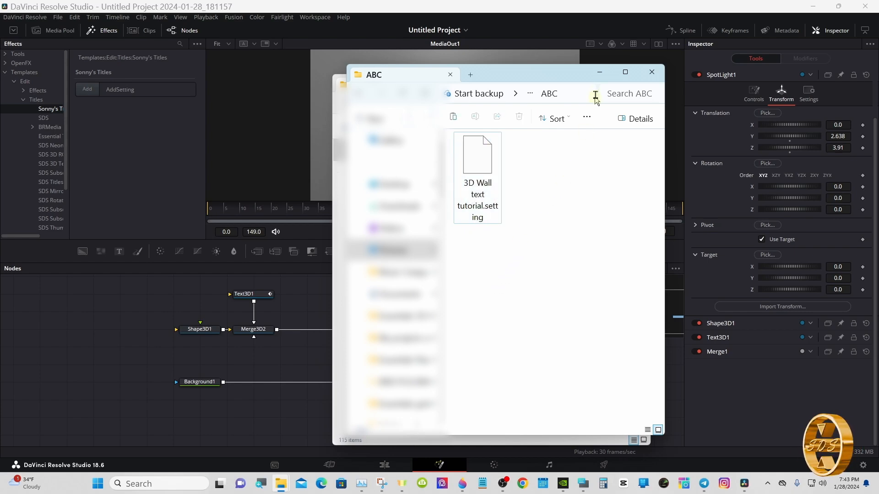
{"action": "left_click", "coordinate": [600, 72]}
Paste the copied setting file into the custom titles folder and minimize the folder window
{"action": "right_click", "coordinate": [439, 265]}
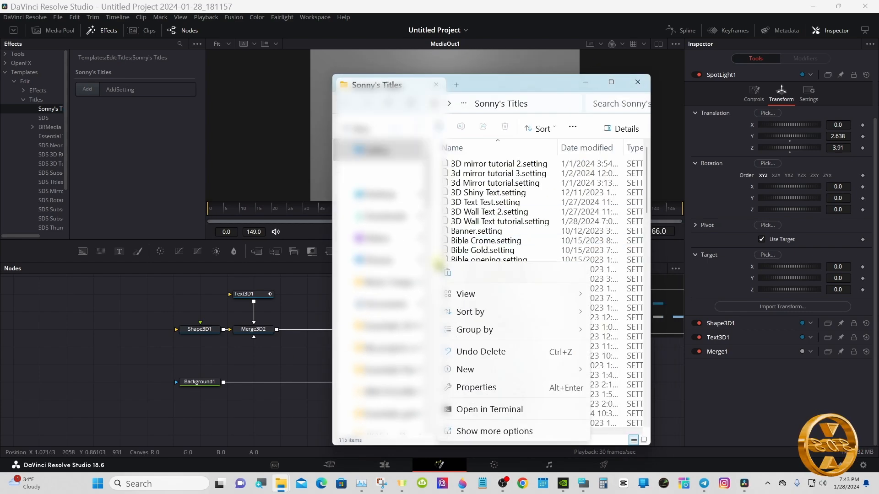
{"action": "left_click", "coordinate": [472, 430]}
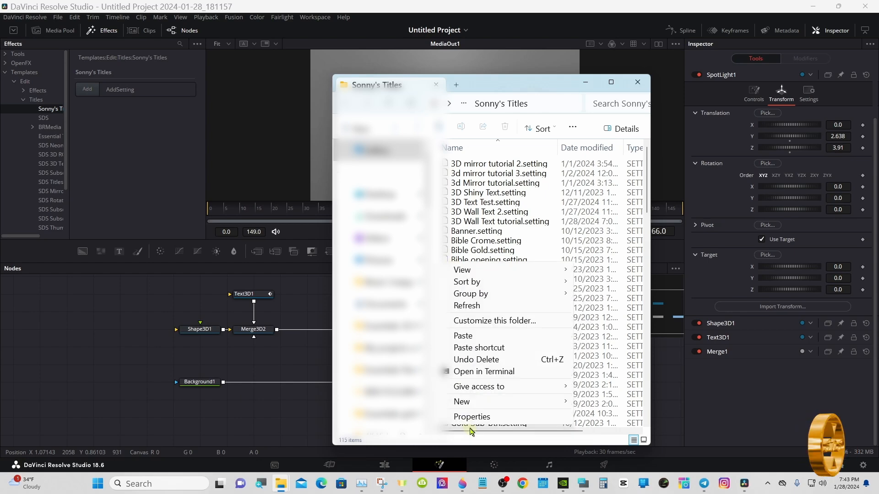
{"action": "left_click", "coordinate": [460, 336]}
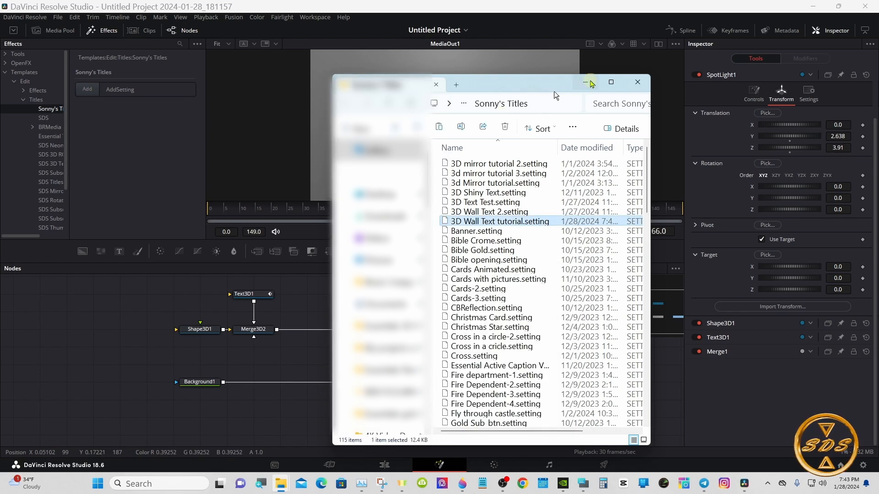
{"action": "left_click", "coordinate": [586, 85]}
Switch to the Edit page and browse the custom titles category for the 3D Wall Text tutorial title
{"action": "left_click", "coordinate": [384, 465]}
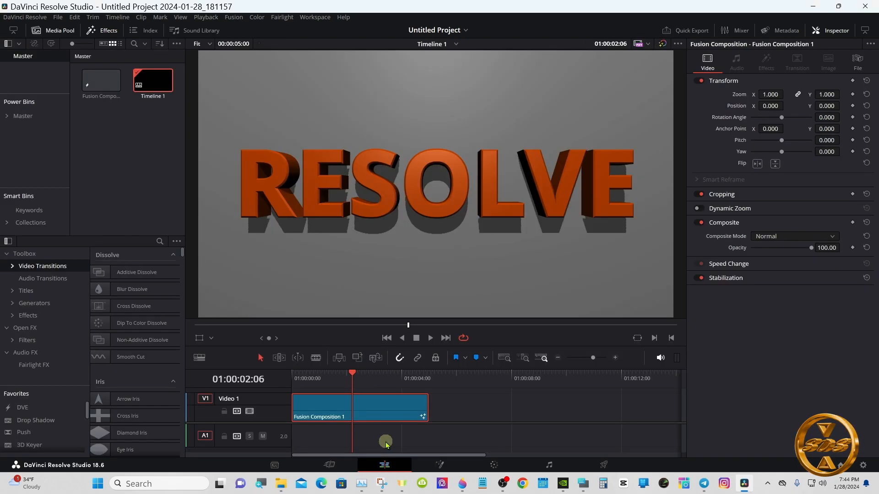
{"action": "left_click", "coordinate": [13, 290]}
{"action": "scroll", "coordinate": [69, 302], "scroll_direction": "down", "scroll_amount": 5}
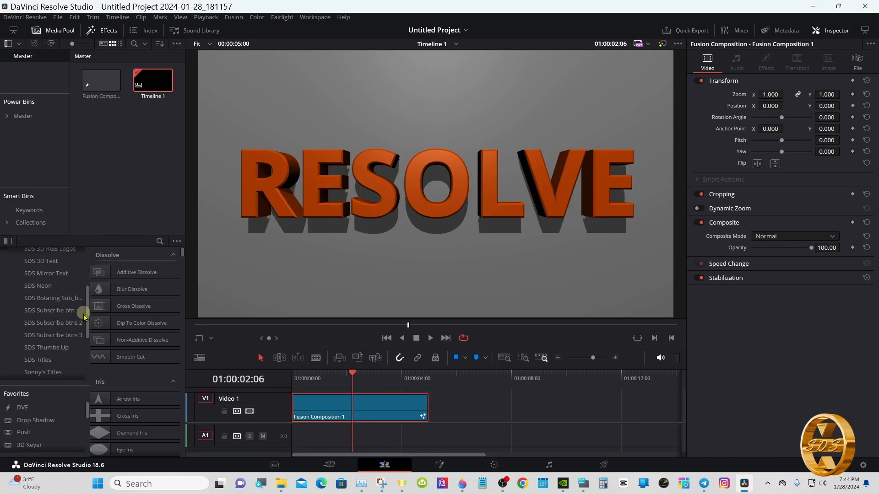
{"action": "left_click", "coordinate": [55, 327]}
{"action": "scroll", "coordinate": [174, 275], "scroll_direction": "down", "scroll_amount": 5}
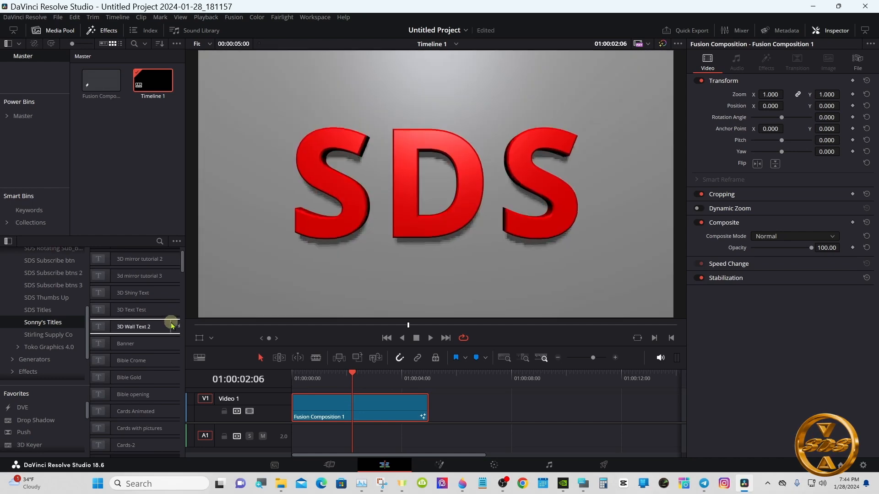
{"action": "mouse_move", "coordinate": [181, 257]}
{"action": "left_mouse_down"}
{"action": "mouse_move", "coordinate": [175, 254]}
{"action": "mouse_move", "coordinate": [182, 267]}
{"action": "left_mouse_up"}
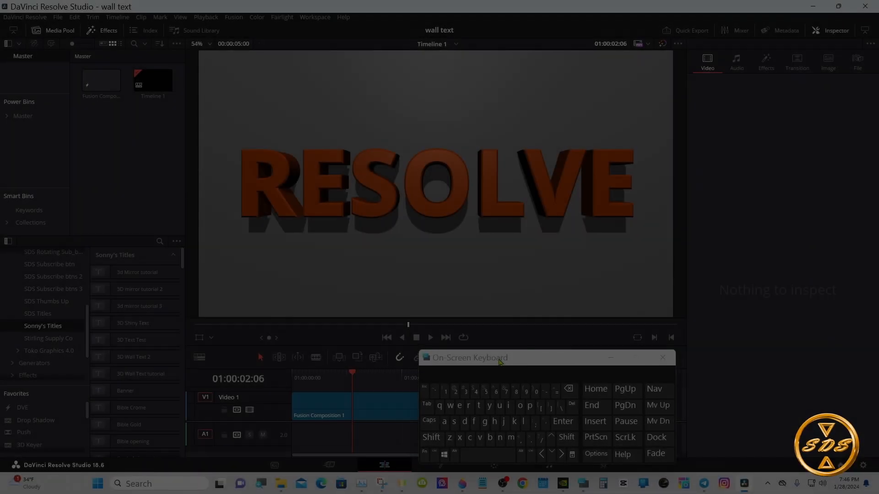
Place the 3D Wall Text tutorial title at the start of the Video 2 track, and enlarge the timeline area
{"action": "left_click_drag", "start_coordinate": [500, 362], "coordinate": [664, 362]}
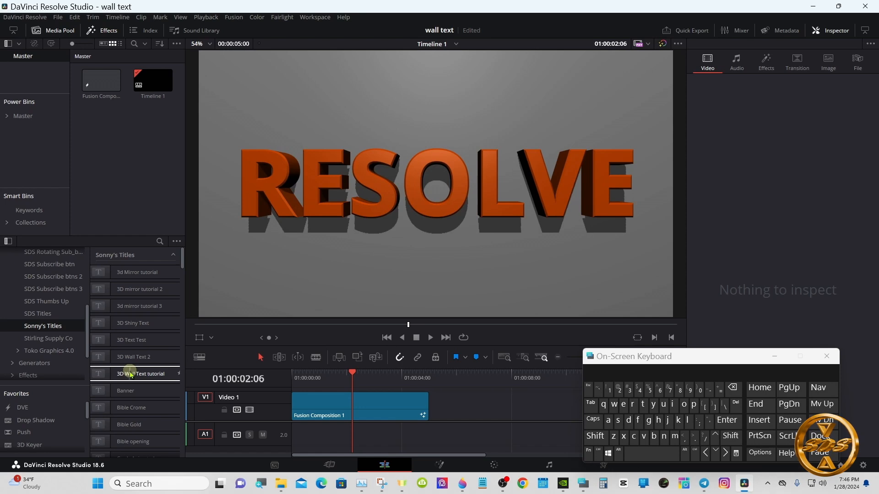
{"action": "left_click_drag", "start_coordinate": [129, 374], "coordinate": [338, 389]}
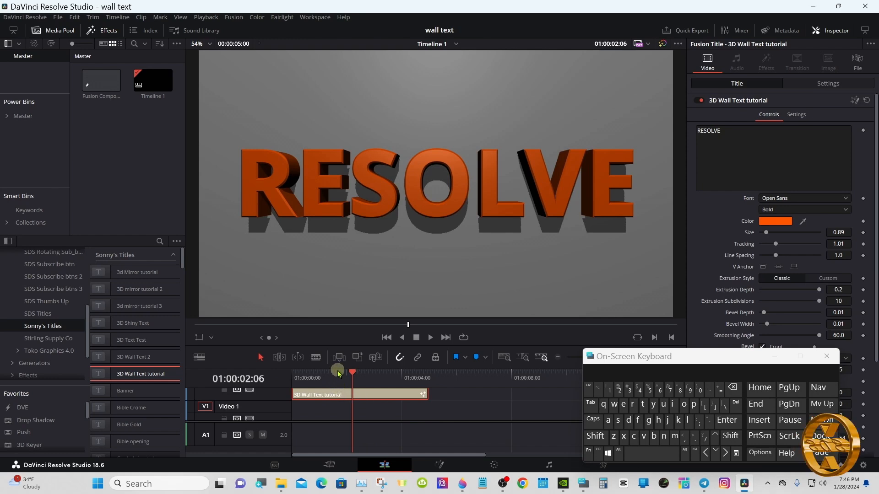
{"action": "left_click", "coordinate": [337, 372]}
{"action": "left_click_drag", "start_coordinate": [346, 370], "coordinate": [346, 339]}
{"action": "left_click_drag", "start_coordinate": [346, 402], "coordinate": [344, 440]}
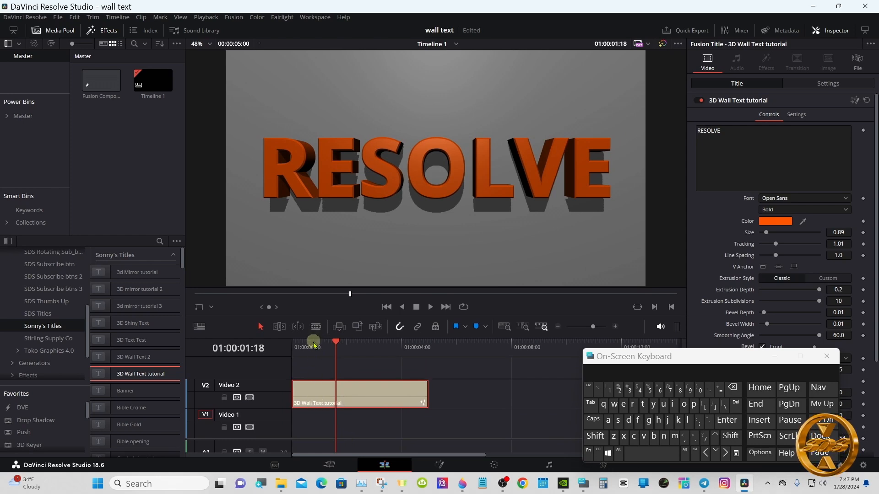
Play the title in a loop from the timeline start, enlarge the viewer, and return the playhead to the start
{"action": "left_click", "coordinate": [293, 342]}
{"action": "left_click", "coordinate": [464, 308]}
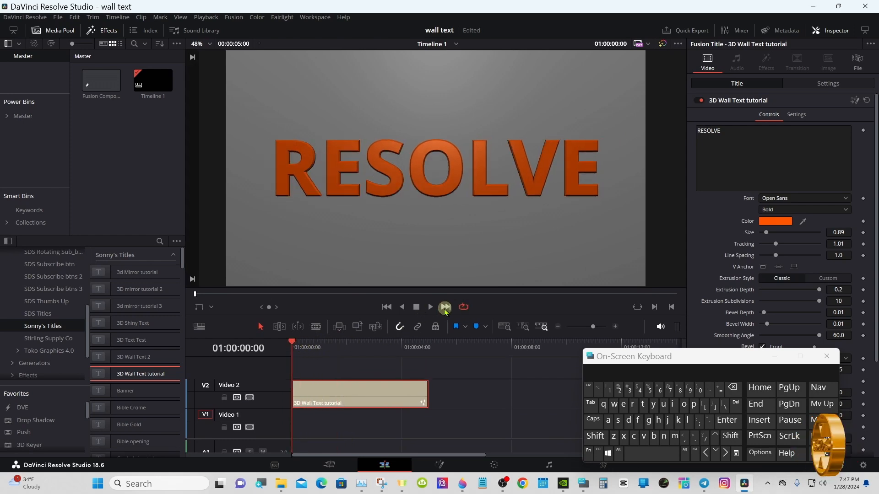
{"action": "left_click", "coordinate": [434, 307]}
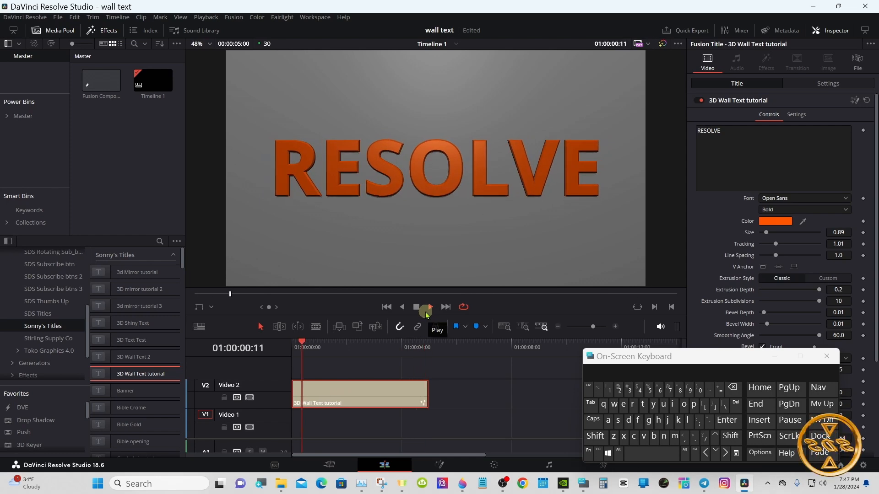
{"action": "left_click_drag", "start_coordinate": [420, 337], "coordinate": [420, 376]}
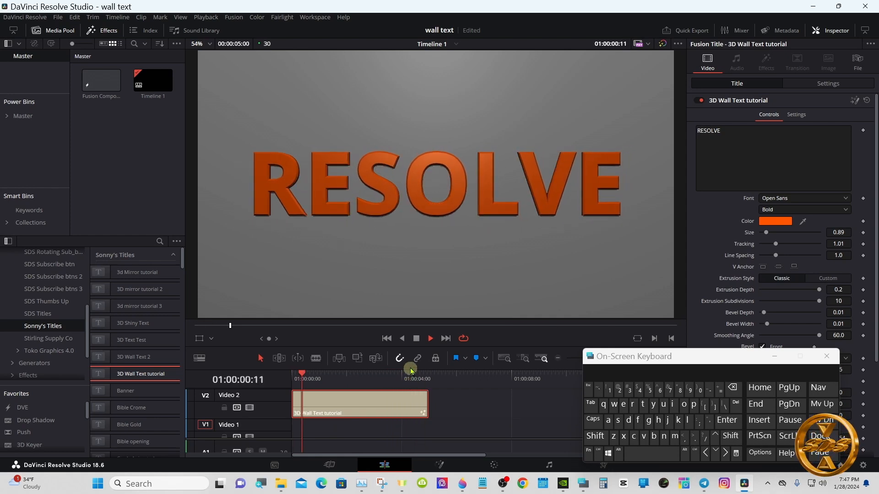
{"action": "left_click", "coordinate": [416, 339]}
{"action": "left_click_drag", "start_coordinate": [347, 374], "coordinate": [297, 379]}
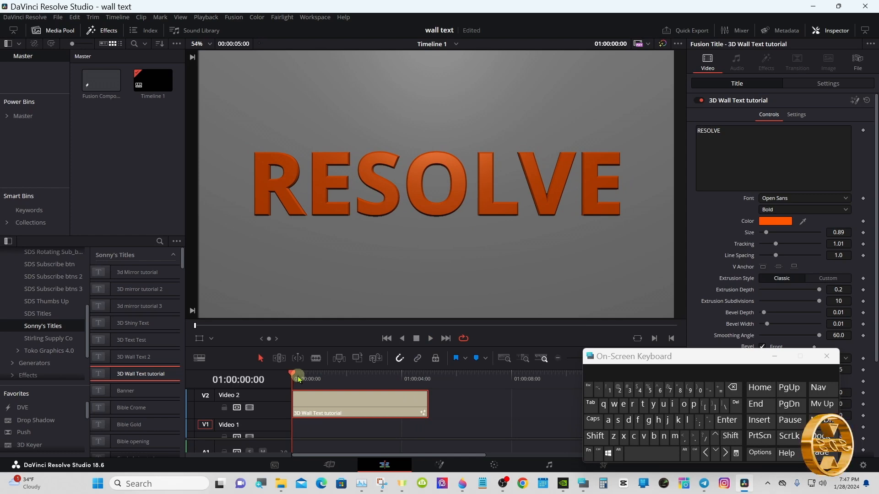
Hide the on-screen keyboard and change the title's text color from orange to the light blue basic color
{"action": "left_click_drag", "start_coordinate": [650, 360], "coordinate": [586, 369]}
{"action": "left_click", "coordinate": [703, 365]}
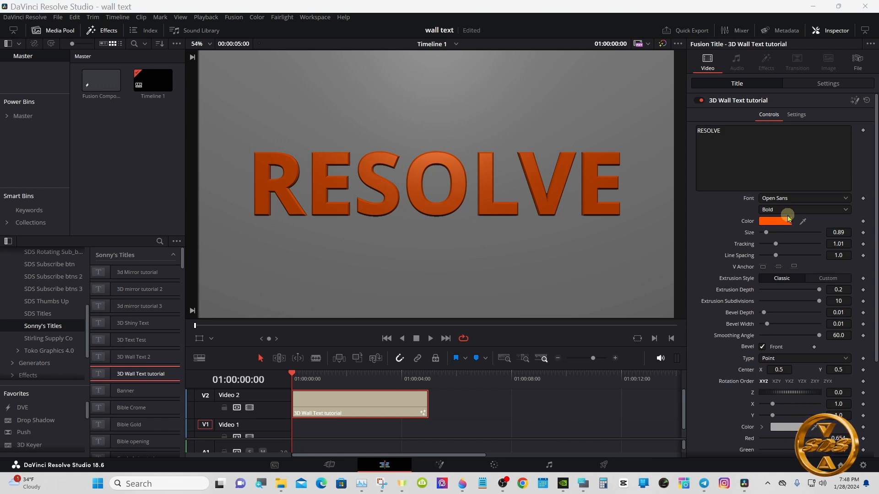
{"action": "left_click", "coordinate": [788, 220]}
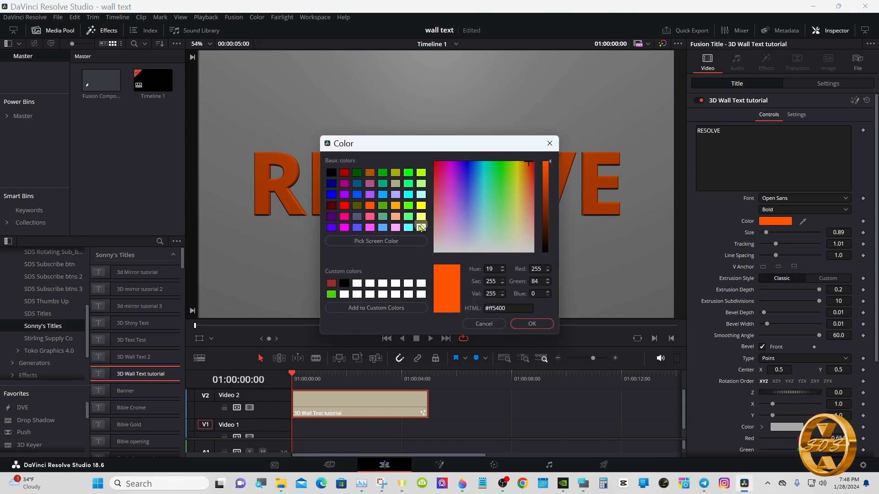
{"action": "left_click", "coordinate": [382, 228]}
{"action": "left_click", "coordinate": [531, 324]}
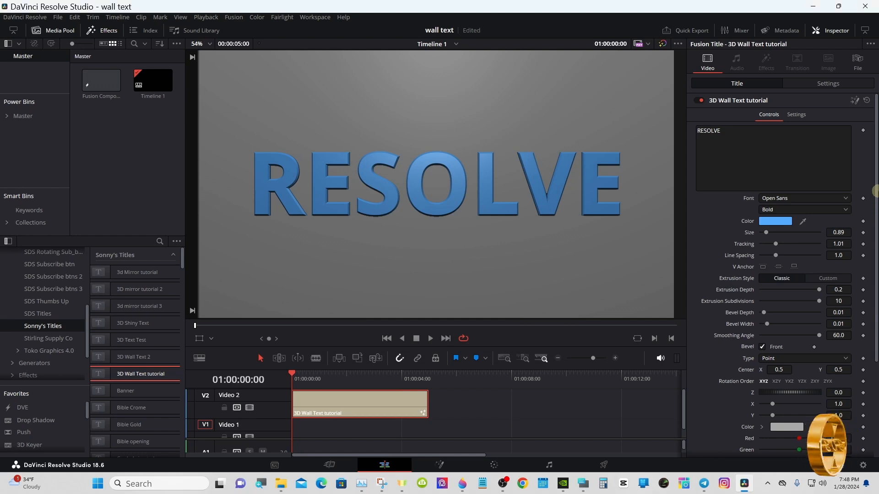
Try different size, tracking and Y scale values on the title, and restore the original values
{"action": "left_click_drag", "start_coordinate": [875, 191], "coordinate": [875, 247]}
{"action": "left_click_drag", "start_coordinate": [843, 164], "coordinate": [782, 164]}
{"action": "left_click_drag", "start_coordinate": [837, 172], "coordinate": [837, 171]}
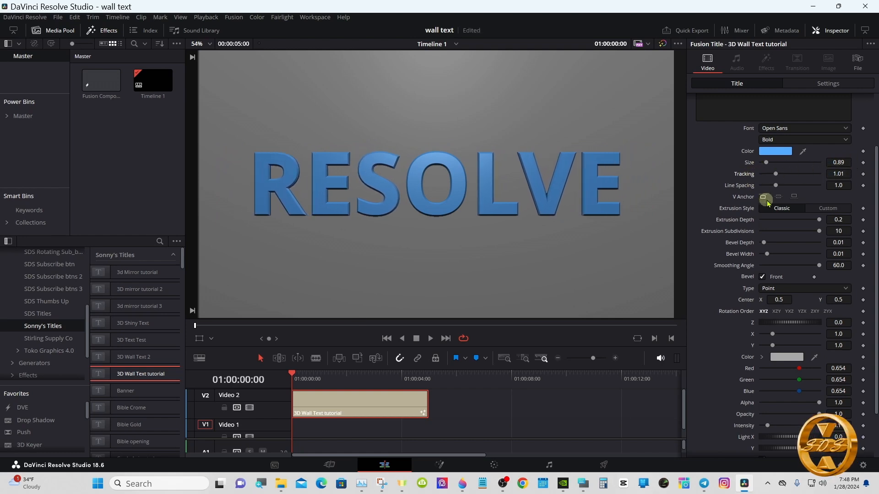
{"action": "scroll", "coordinate": [815, 256], "scroll_direction": "down", "scroll_amount": 3}
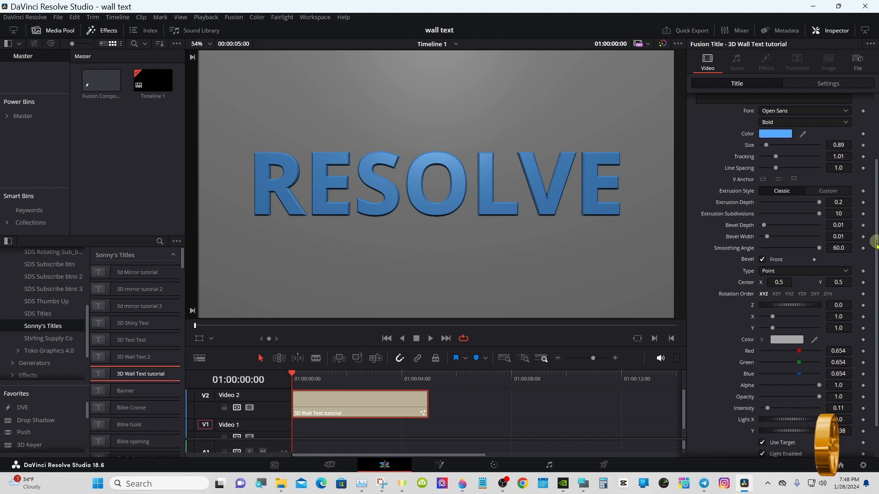
{"action": "left_click_drag", "start_coordinate": [798, 265], "coordinate": [775, 294]}
{"action": "double_click", "coordinate": [790, 268]}
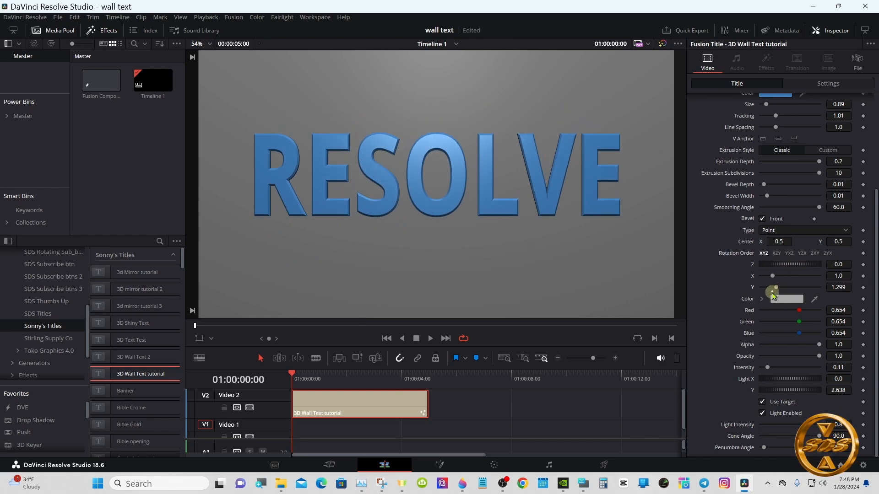
{"action": "double_click", "coordinate": [775, 288]}
Lighten the wall color to a light grey with red 0.724 and green and blue 0.72038
{"action": "left_click", "coordinate": [778, 298]}
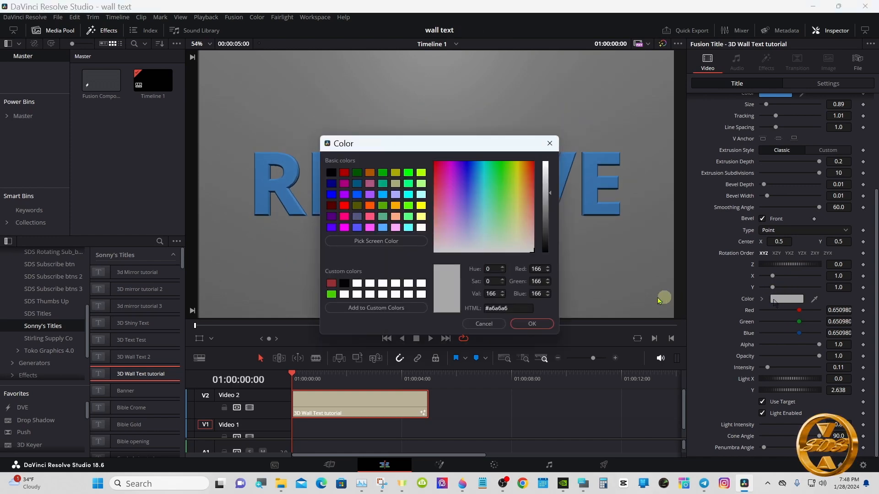
{"action": "left_click", "coordinate": [494, 324]}
{"action": "left_click", "coordinate": [762, 299]}
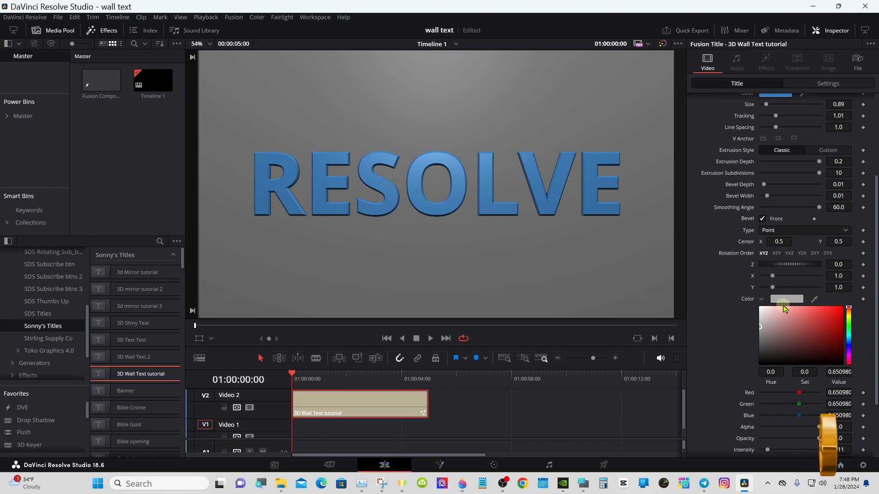
{"action": "left_click", "coordinate": [811, 311]}
{"action": "mouse_move", "coordinate": [815, 311]}
{"action": "left_mouse_down"}
{"action": "mouse_move", "coordinate": [759, 309]}
{"action": "mouse_move", "coordinate": [762, 324]}
{"action": "left_mouse_up"}
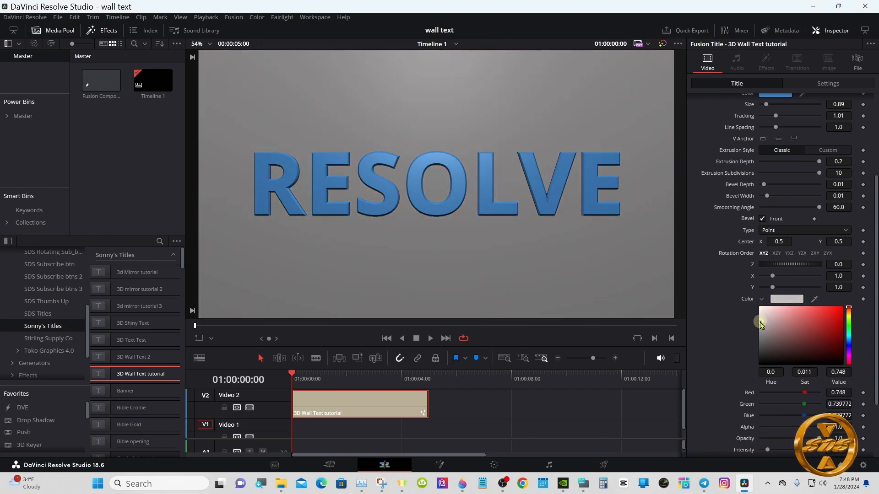
{"action": "left_click", "coordinate": [762, 300]}
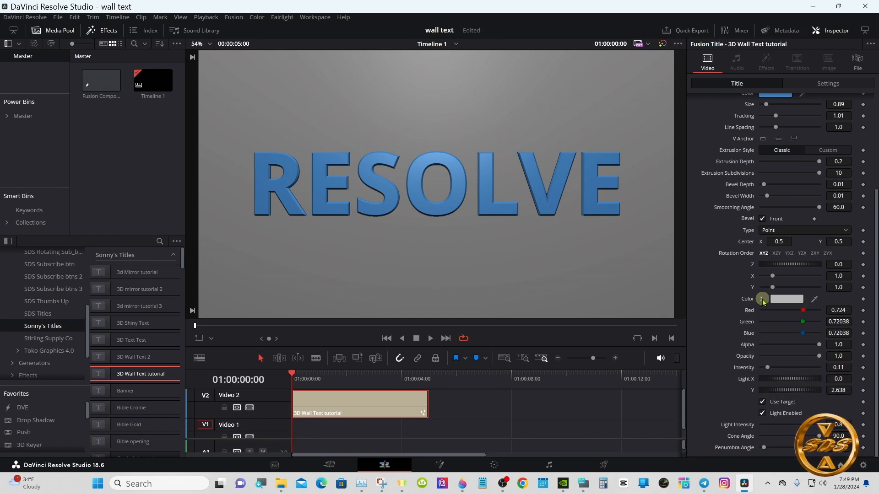
At 01:00:02:06, set the light's Y position to 2.609 and try a light intensity of 0.992 before lowering it to about 0.8
{"action": "left_click_drag", "start_coordinate": [768, 368], "coordinate": [750, 374]}
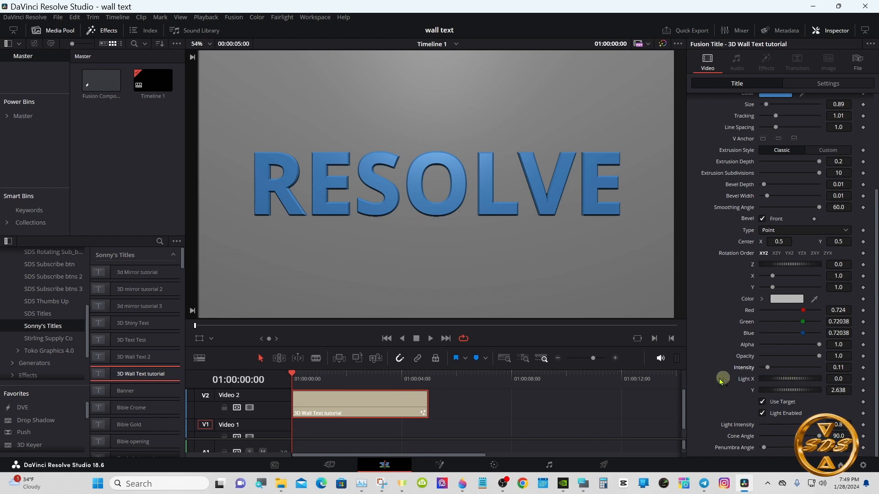
{"action": "left_click", "coordinate": [353, 378]}
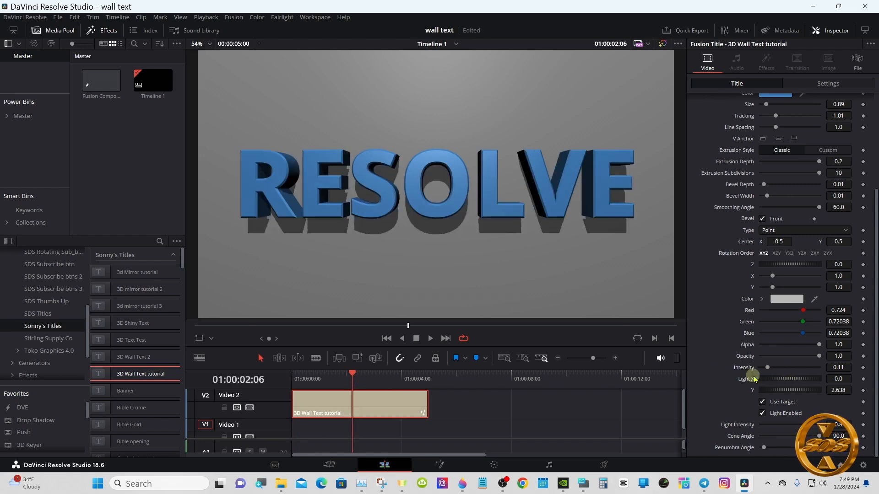
{"action": "mouse_move", "coordinate": [780, 379]}
{"action": "left_mouse_down"}
{"action": "mouse_move", "coordinate": [803, 380]}
{"action": "mouse_move", "coordinate": [784, 384]}
{"action": "mouse_move", "coordinate": [808, 394]}
{"action": "mouse_move", "coordinate": [790, 409]}
{"action": "left_mouse_up"}
{"action": "left_click", "coordinate": [790, 384]}
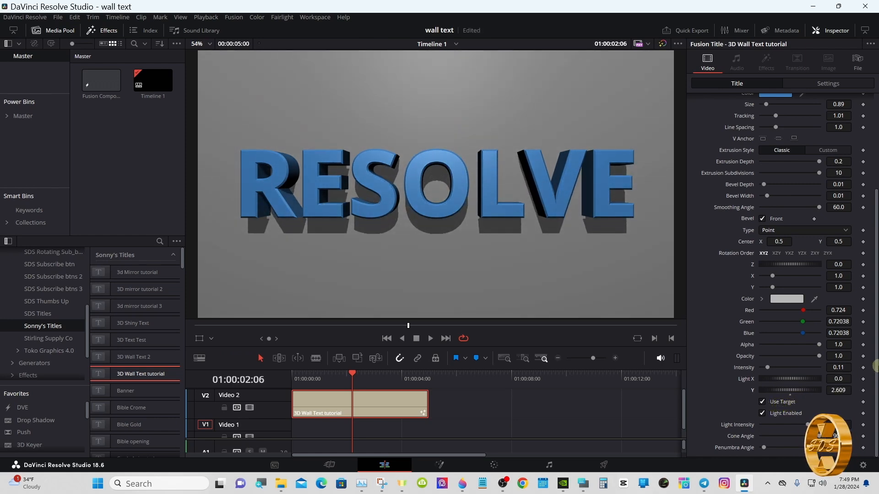
{"action": "mouse_move", "coordinate": [806, 427]}
{"action": "left_mouse_down"}
{"action": "mouse_move", "coordinate": [789, 426]}
{"action": "mouse_move", "coordinate": [819, 429]}
{"action": "left_mouse_up"}
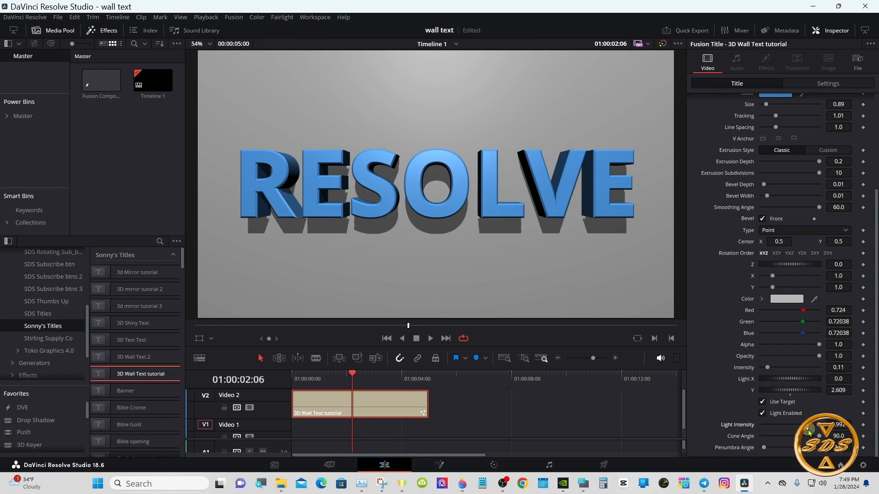
{"action": "left_click_drag", "start_coordinate": [806, 429], "coordinate": [808, 432]}
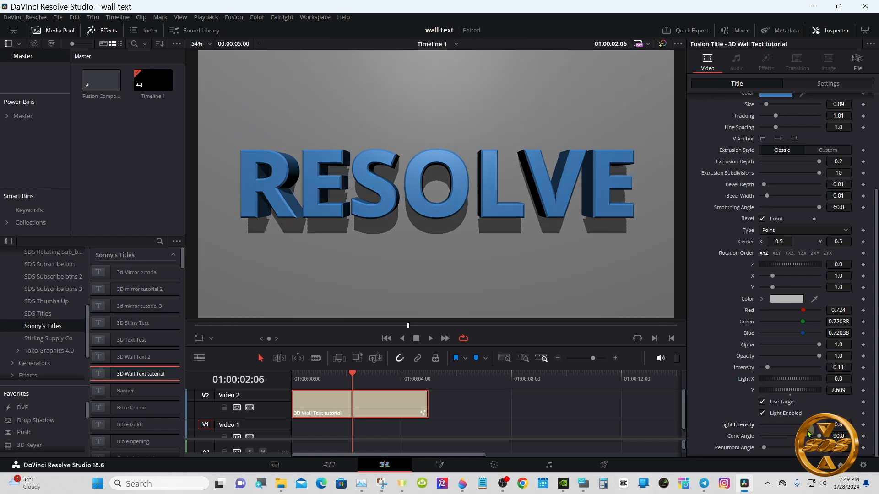